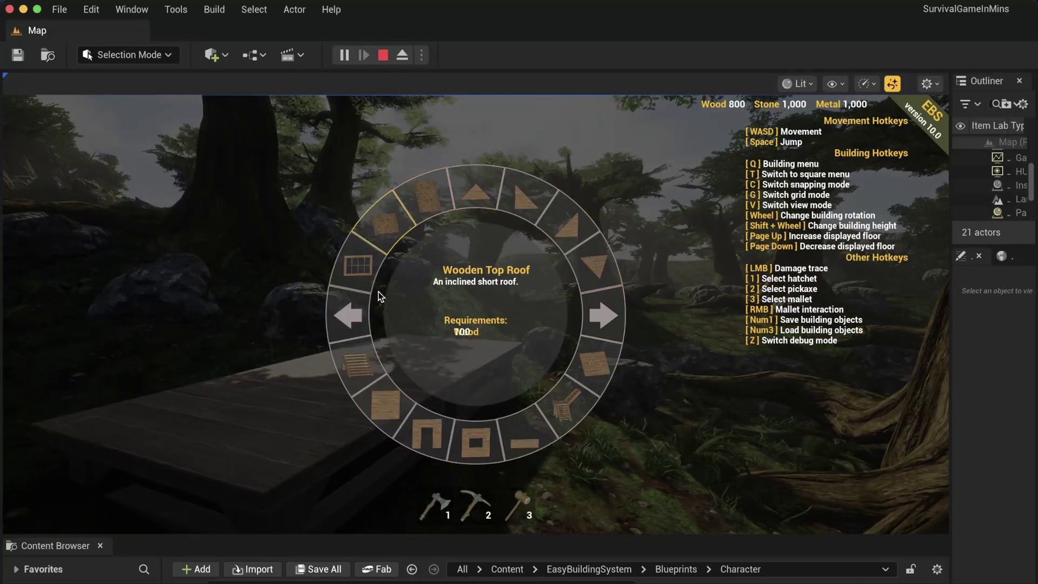
# Step: In the running game, choose the Wooden Foundation and build two of them onto the existing wooden platform
pyautogui.click(356, 301)
pyautogui.click(382, 236)
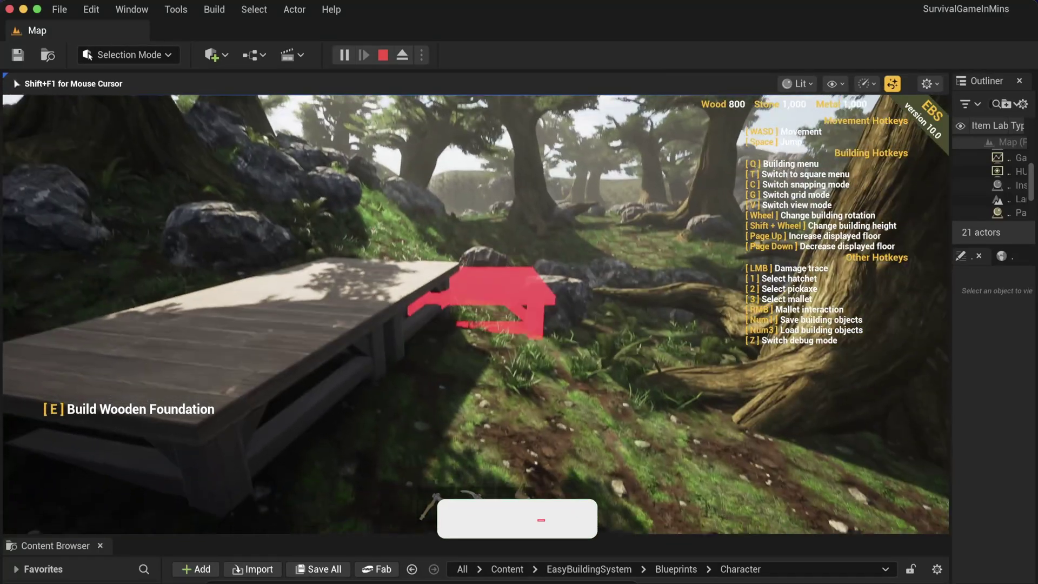
pyautogui.press('e')
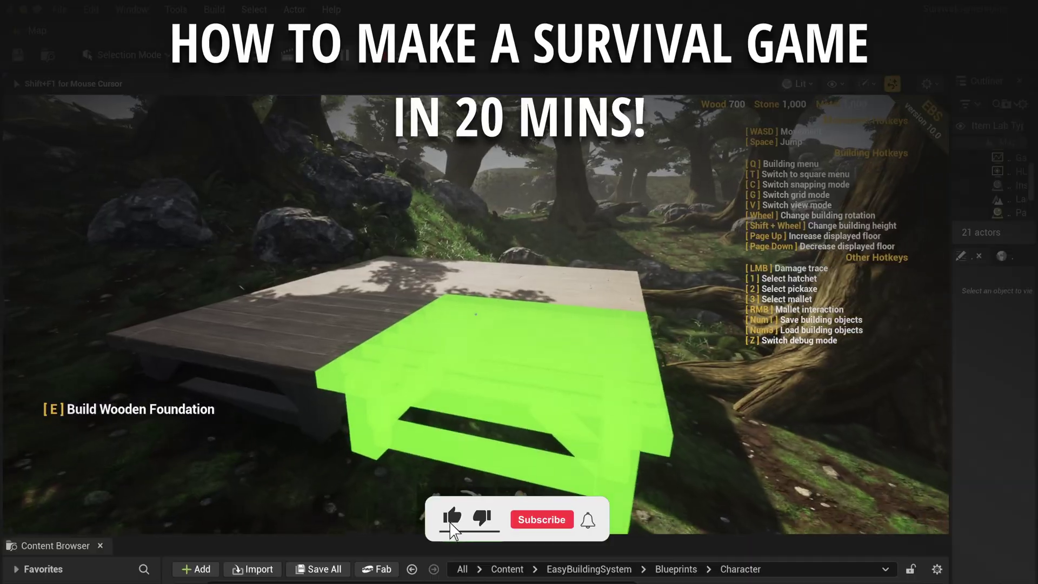
pyautogui.press('e')
# Step: Build a Wooden Door Frame on the near edge of the wooden foundations, leaving the building menu open
pyautogui.press('q')
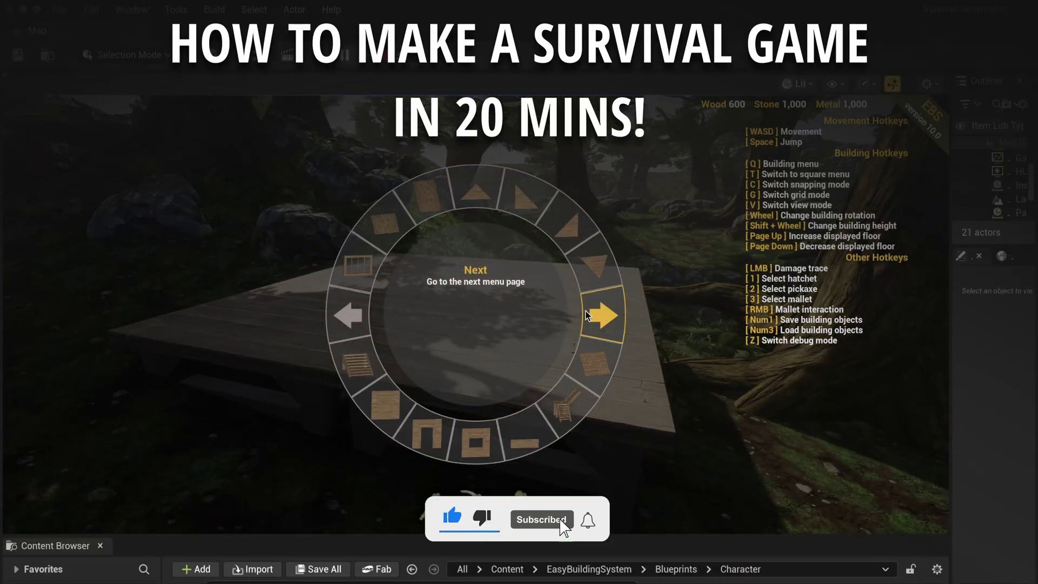
pyautogui.click(427, 434)
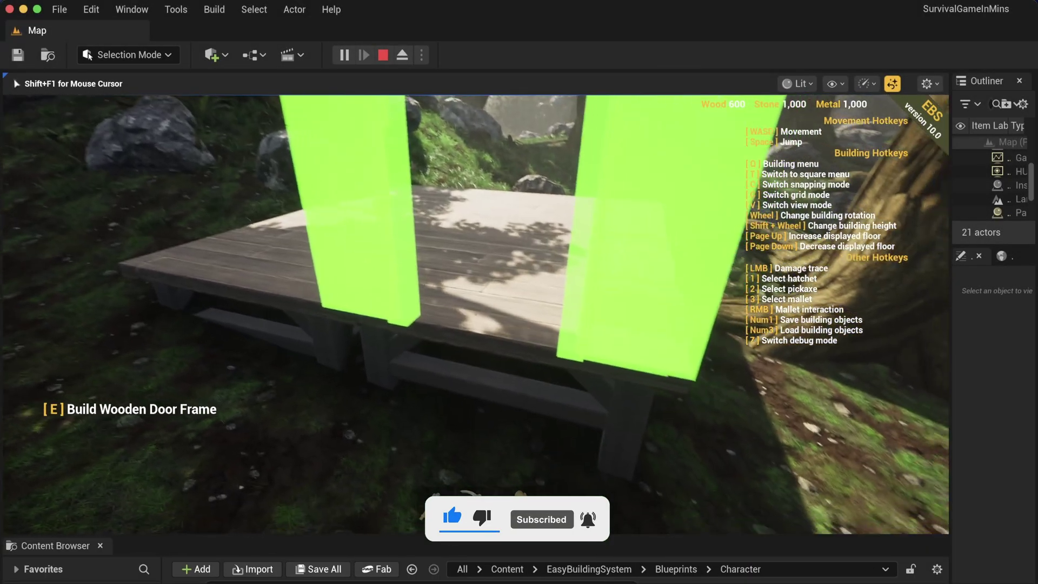
pyautogui.press('e')
pyautogui.press('q')
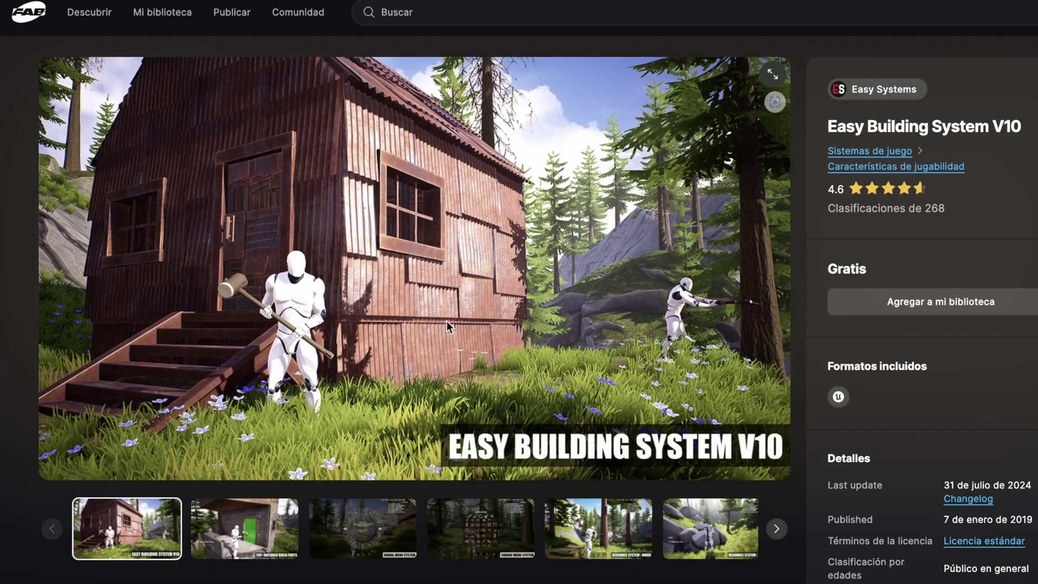
# Step: On the Easy Building System V10 page on Fab, look through the preview images of build parts, menus, resource systems and camera views
pyautogui.click(254, 532)
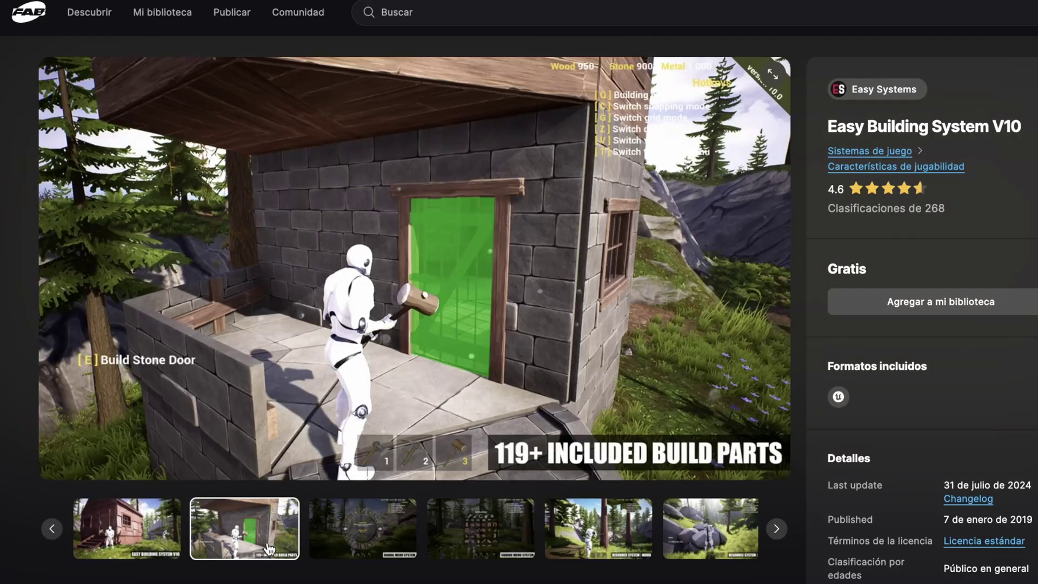
pyautogui.click(352, 534)
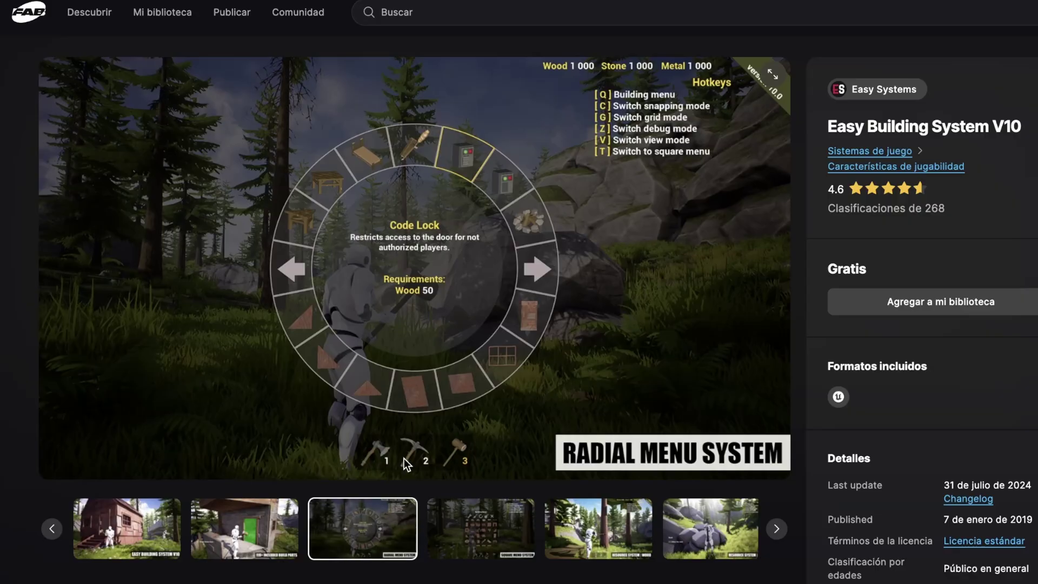
pyautogui.click(478, 529)
pyautogui.click(584, 542)
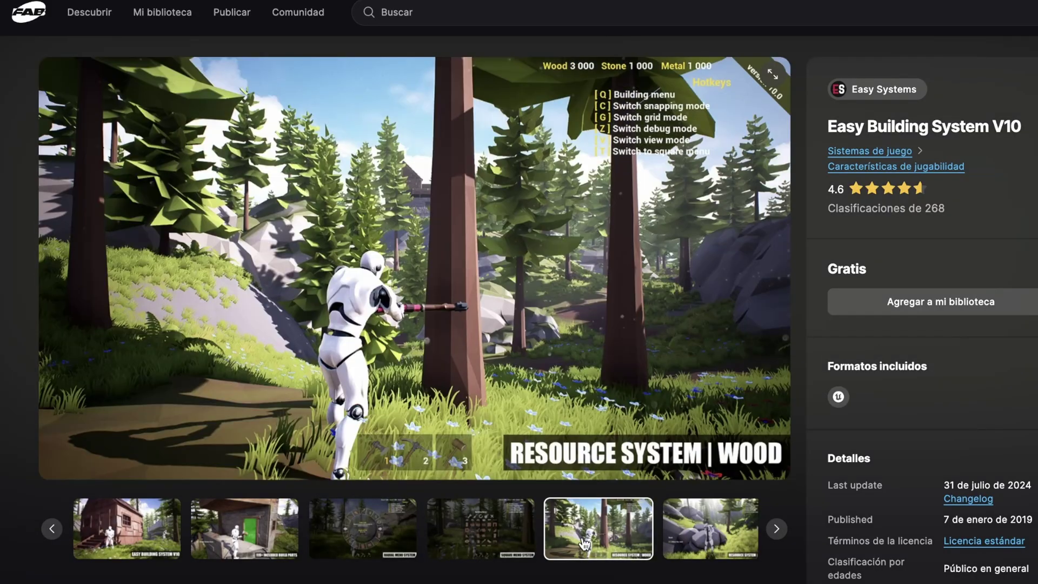
pyautogui.click(711, 538)
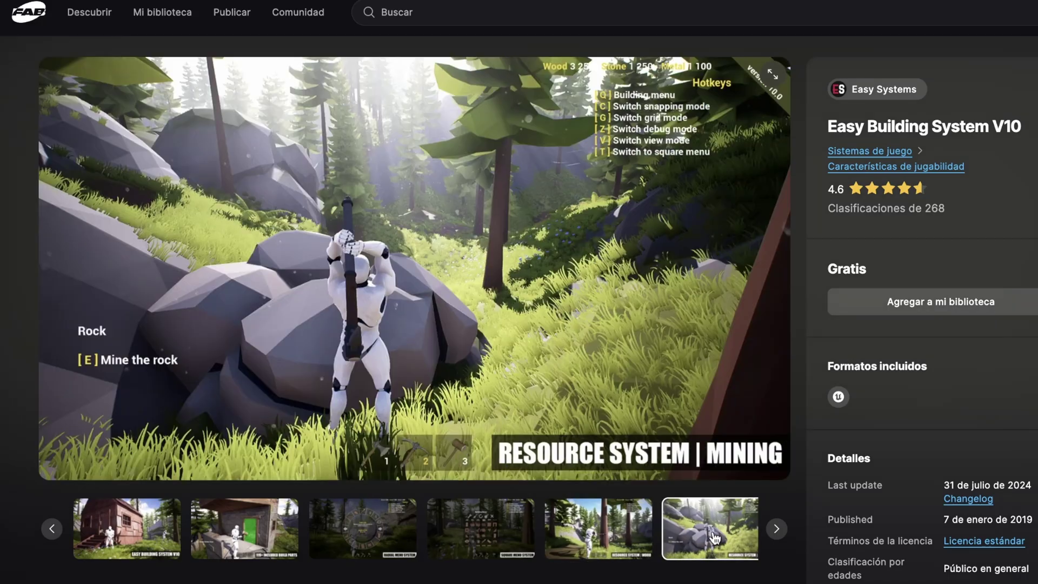
pyautogui.click(775, 532)
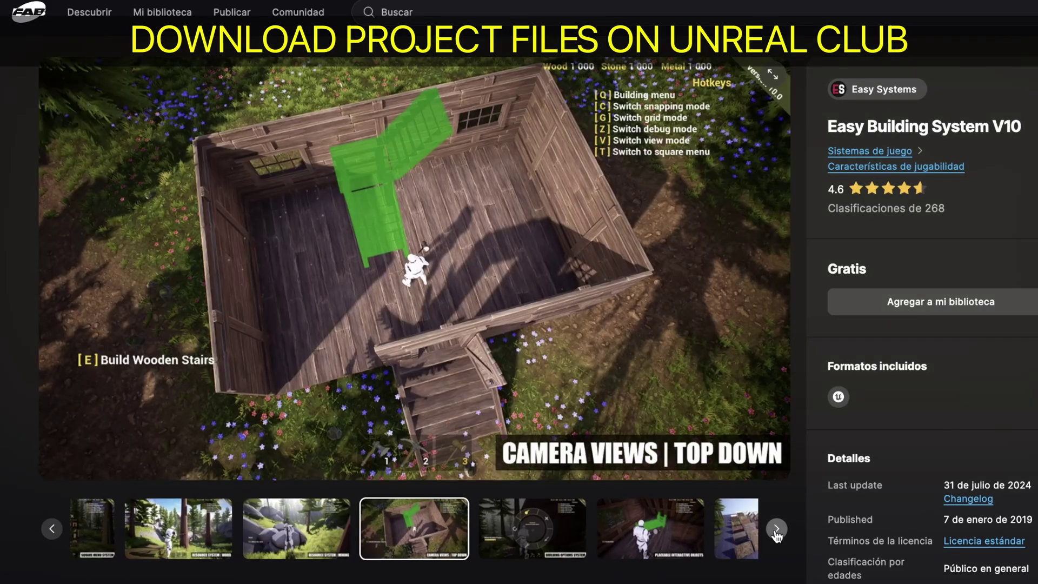
pyautogui.click(775, 531)
pyautogui.click(775, 531)
pyautogui.click(775, 531)
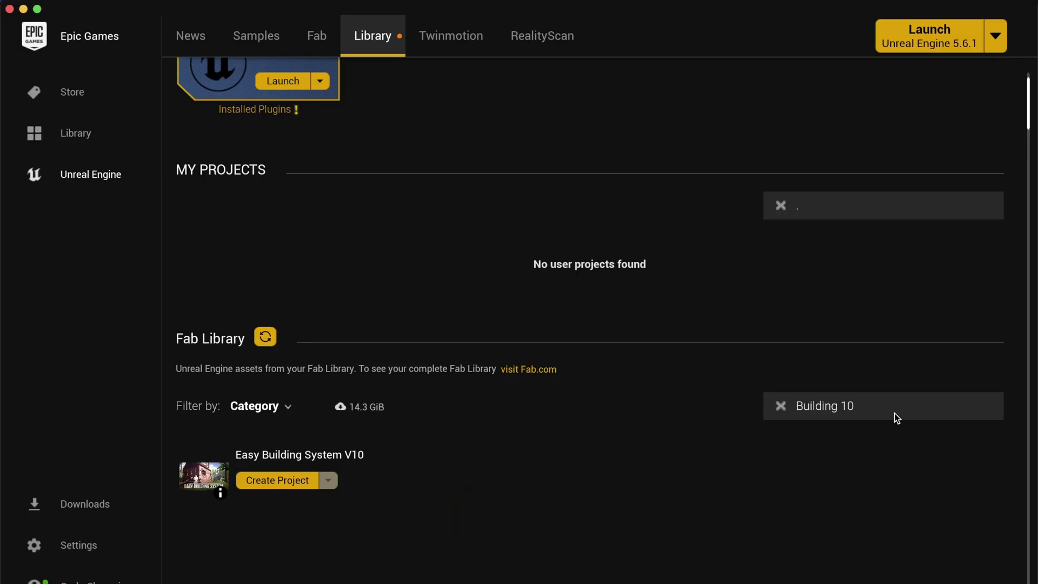
# Step: In the Epic Games Launcher, start a project from Easy Building System V10 and name it SurvivalGameInMins
pyautogui.click(303, 483)
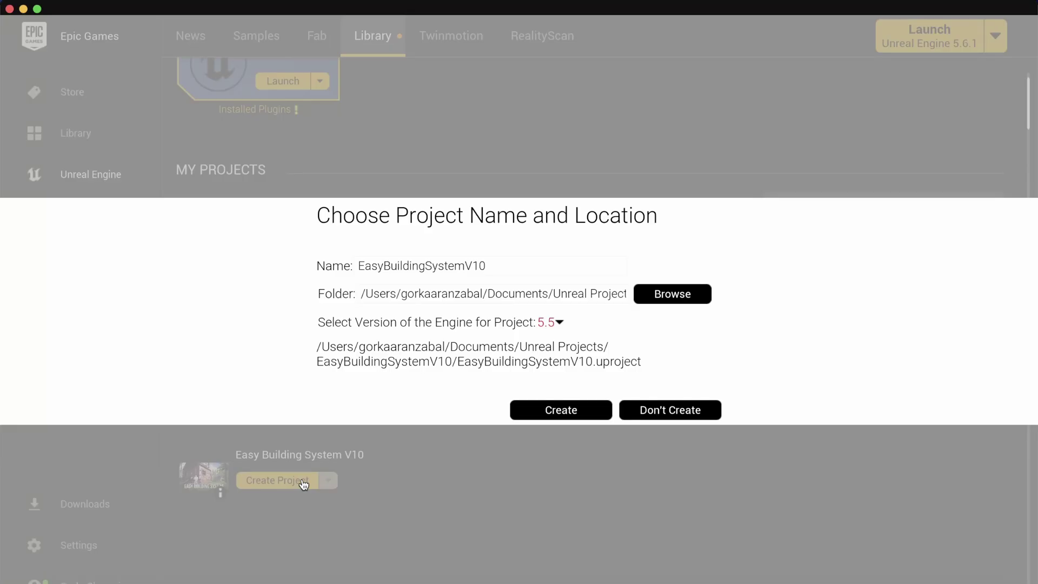
pyautogui.moveTo(506, 264); pyautogui.dragTo(342, 270)
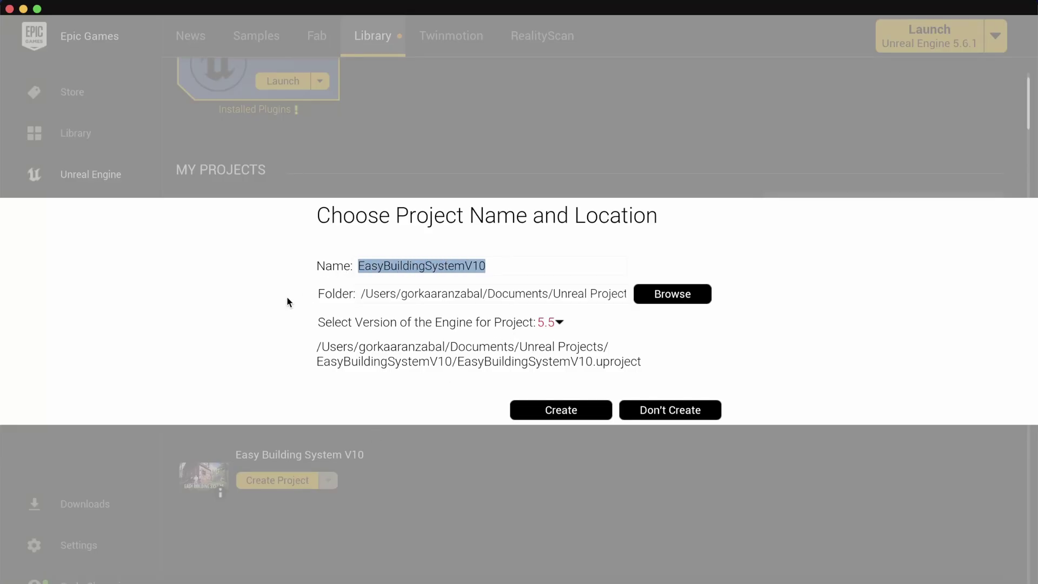
pyautogui.write('Surviv')
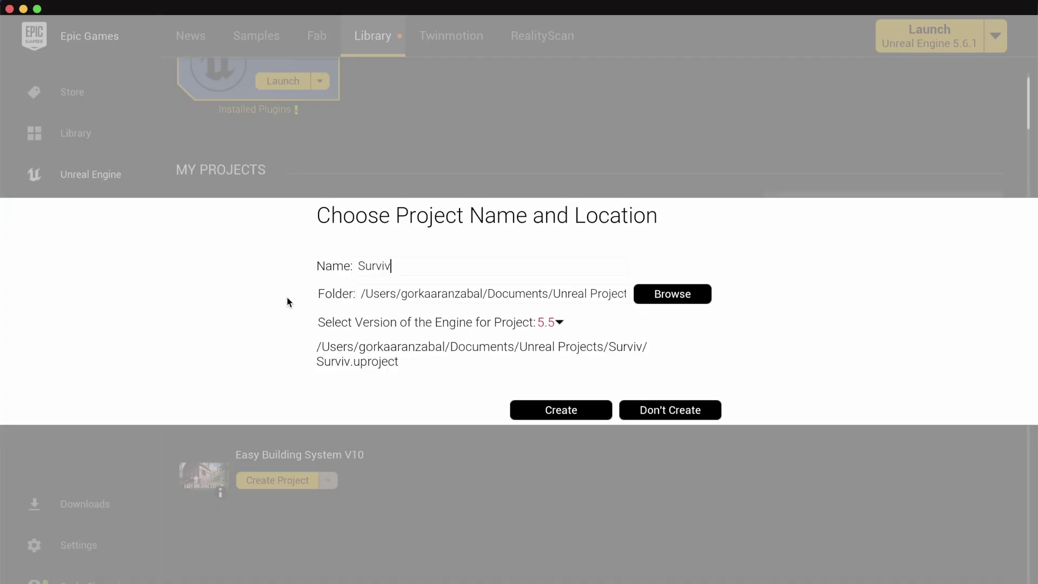
pyautogui.write('alGameInM')
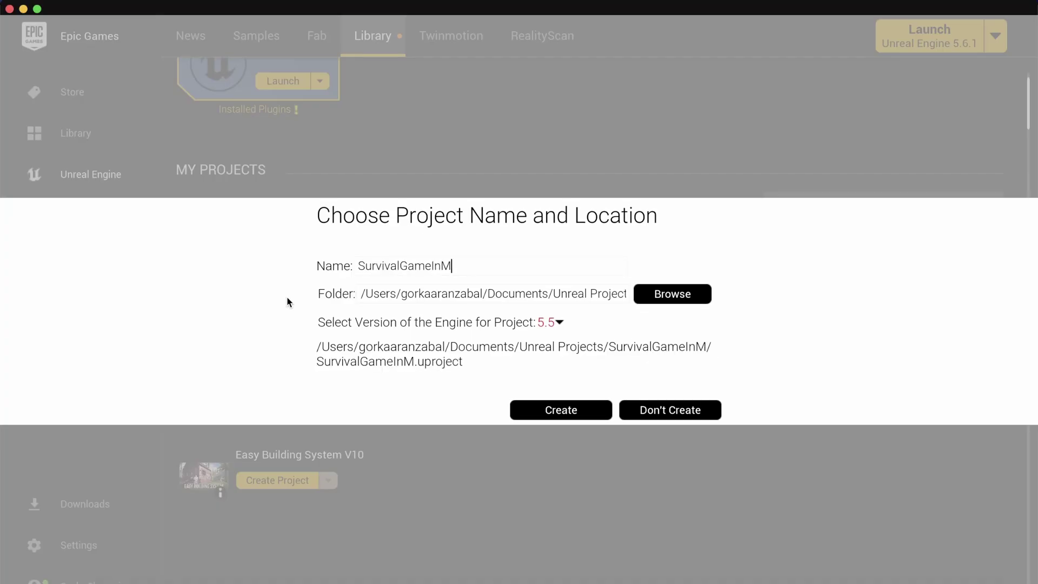
pyautogui.write('ins')
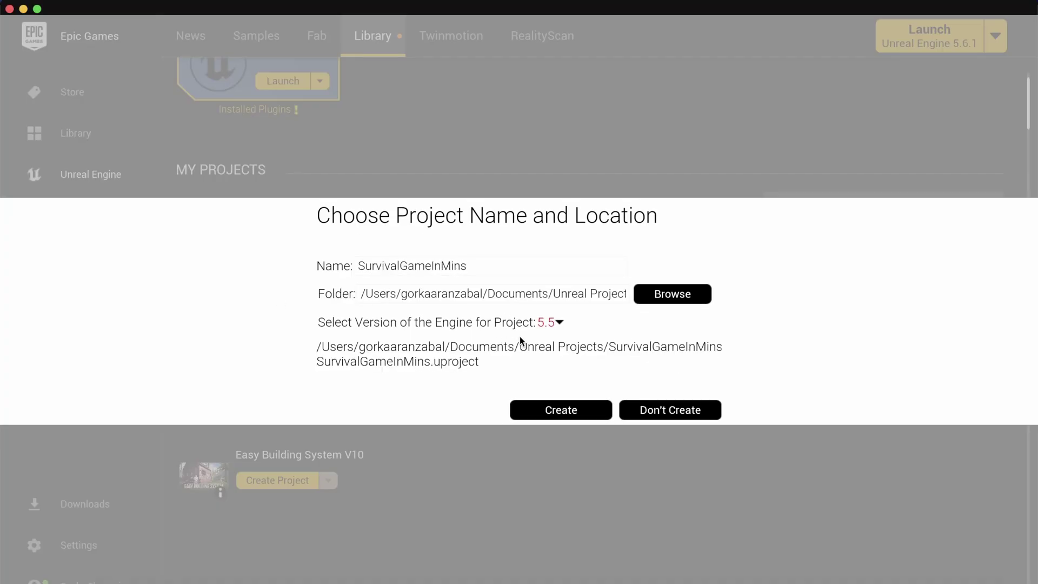
# Step: Choose engine version 5.5 for the project and create it
pyautogui.click(549, 322)
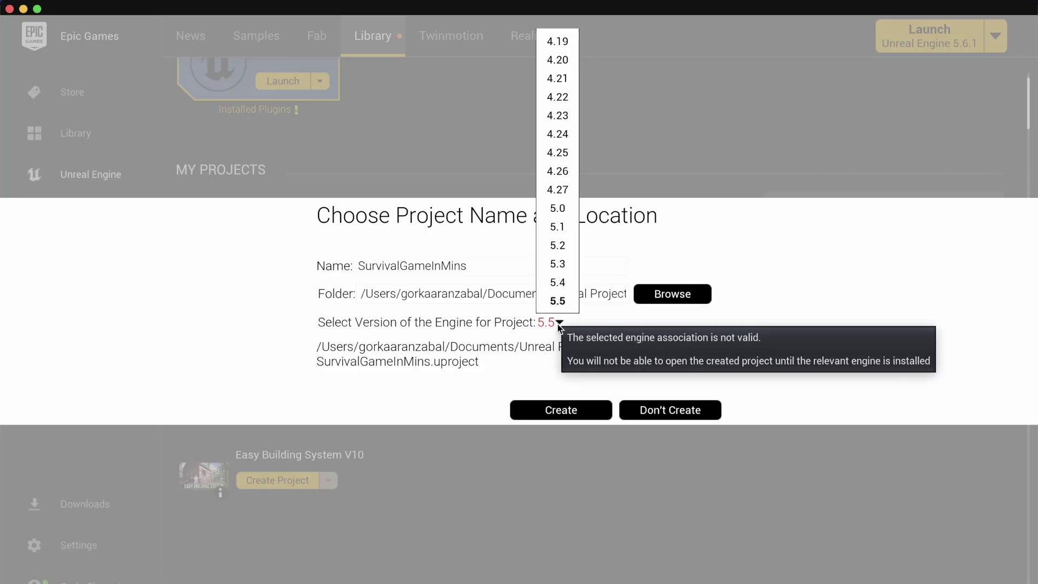
pyautogui.click(558, 303)
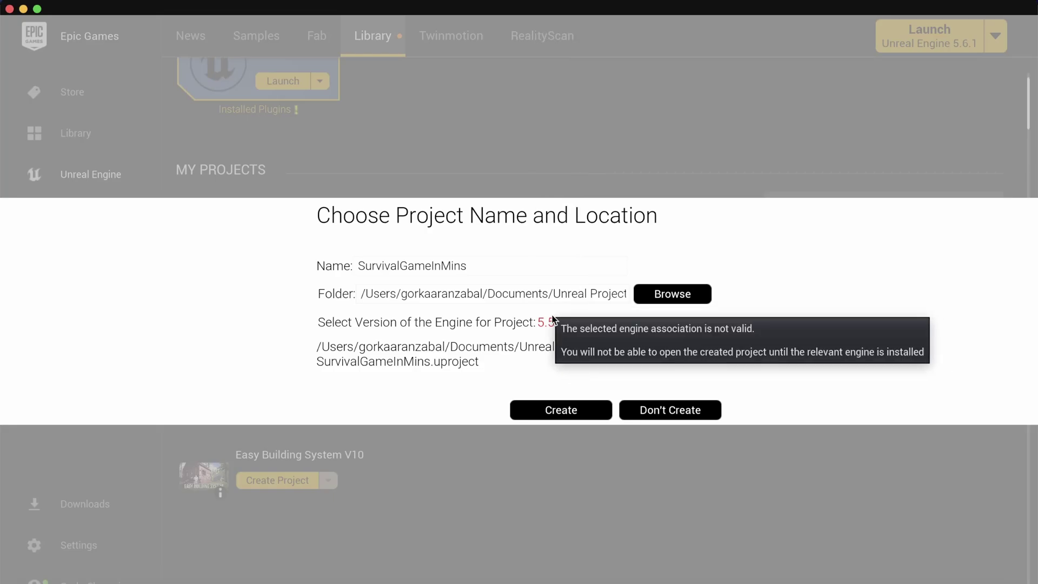
pyautogui.click(556, 323)
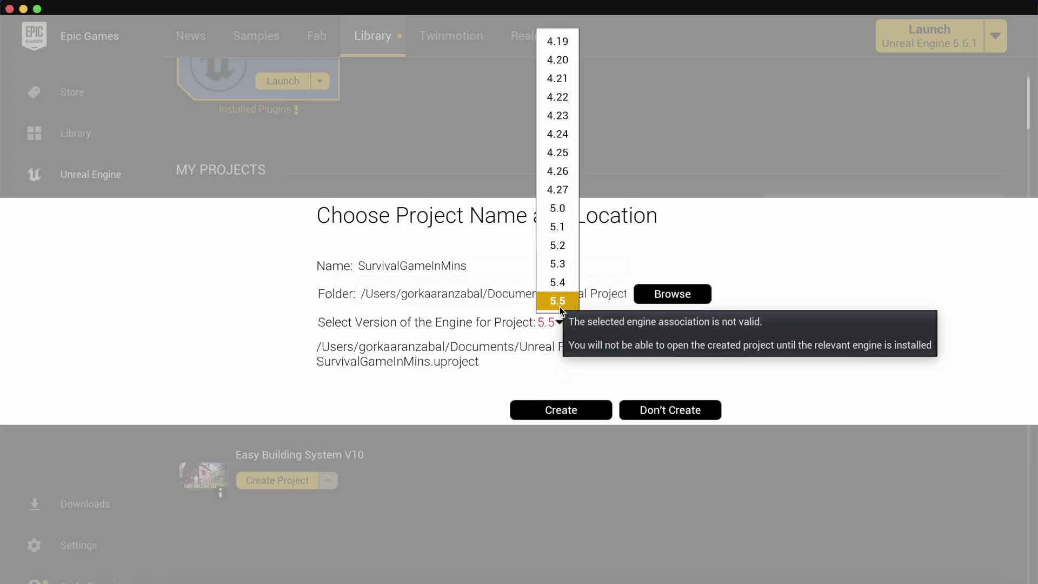
pyautogui.click(561, 306)
pyautogui.click(536, 404)
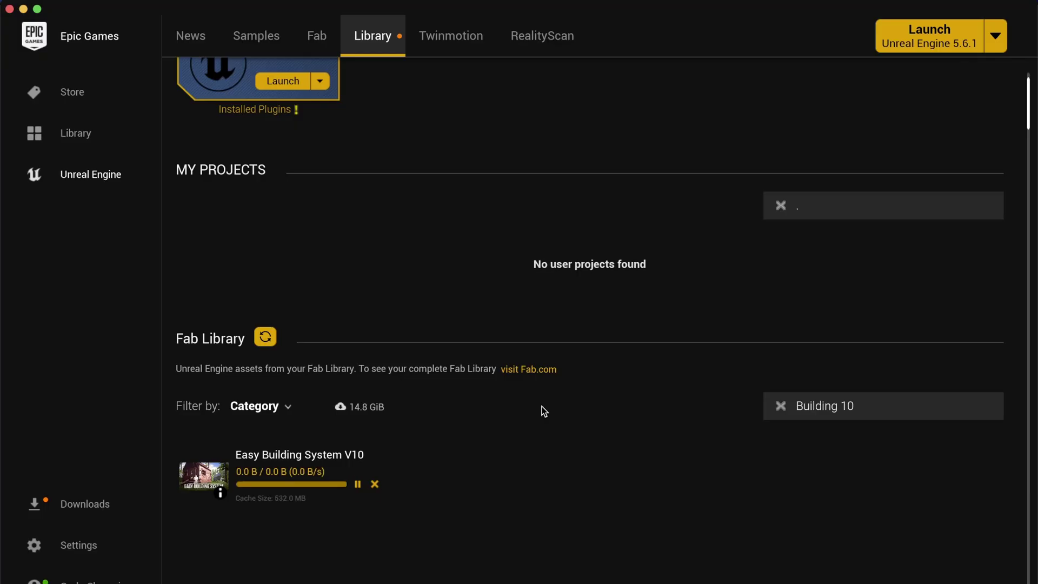
# Step: Filter the user projects by "Survi" and open SurvivalGameInMins in Unreal Editor
pyautogui.write('Survi')
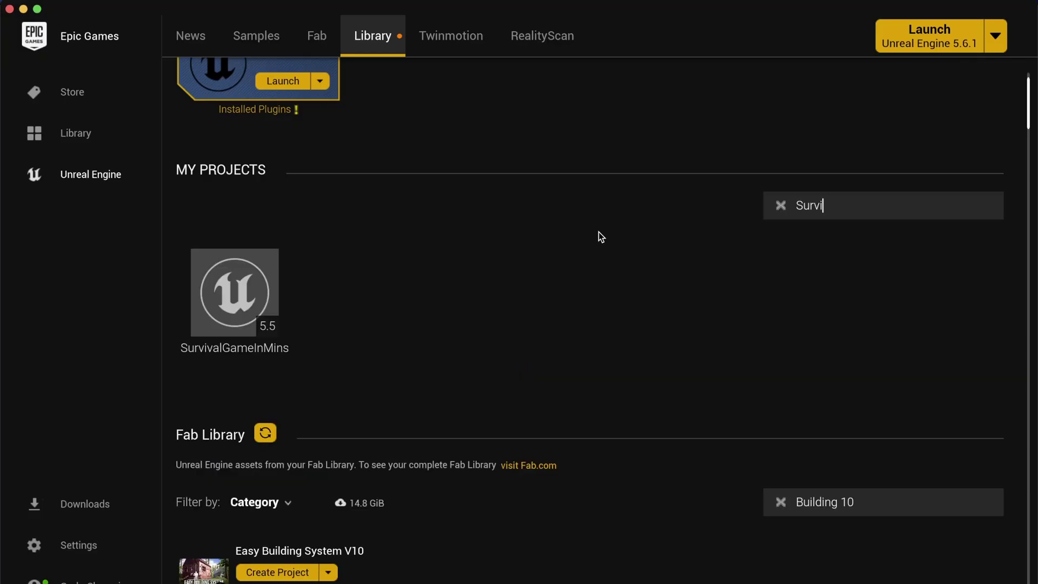
pyautogui.doubleClick(287, 290)
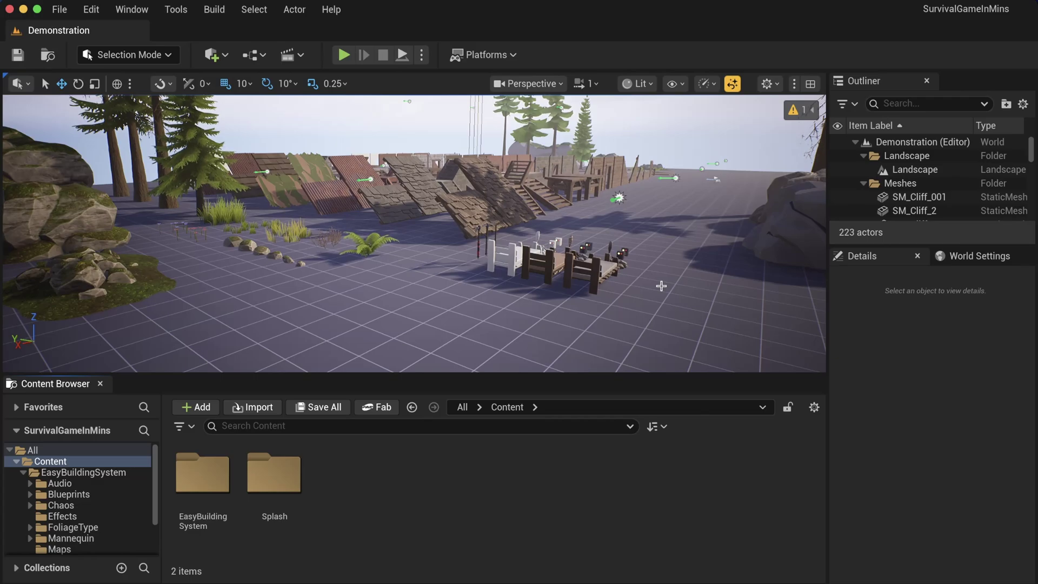
# Step: Play the Demonstration level and build two adjoining Dummy Foundations on the open ground
pyautogui.click(348, 56)
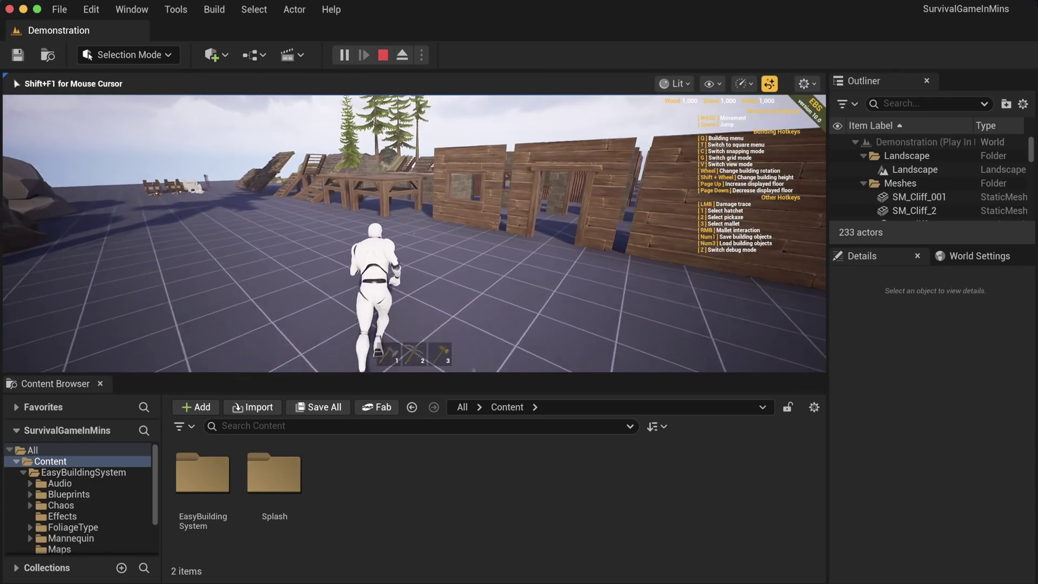
pyautogui.press('a')
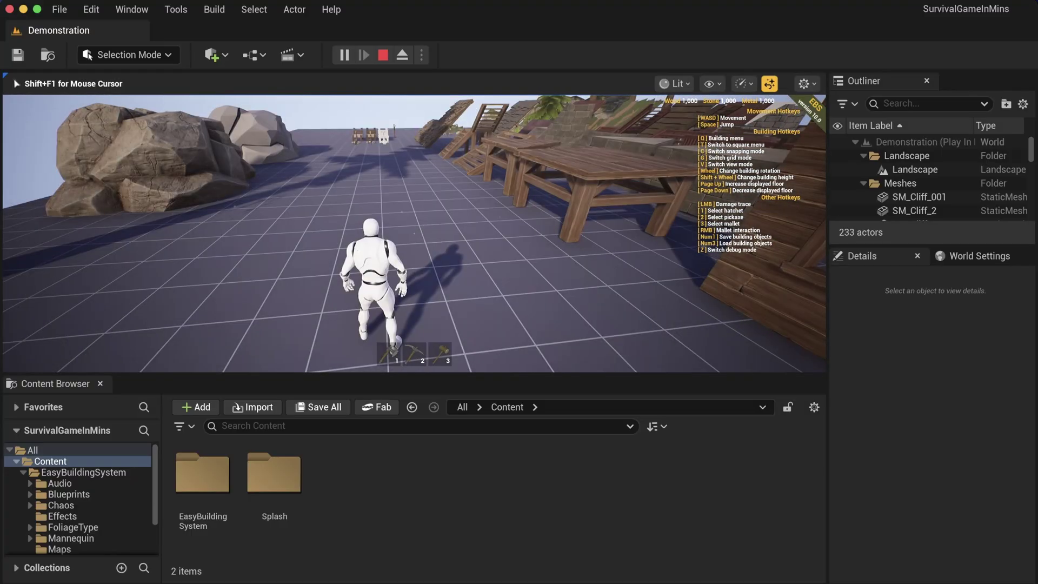
pyautogui.press('q')
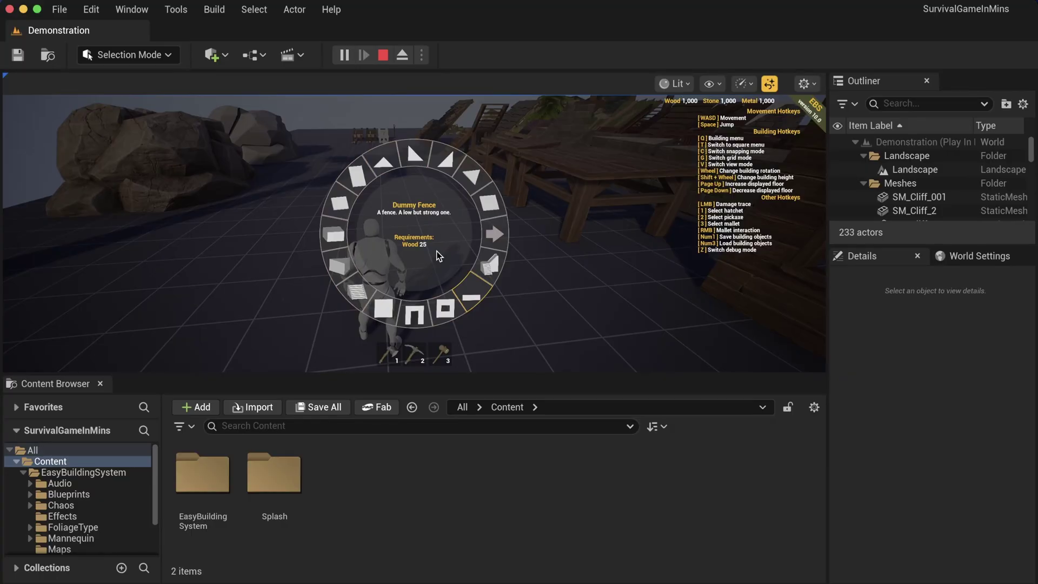
pyautogui.click(337, 238)
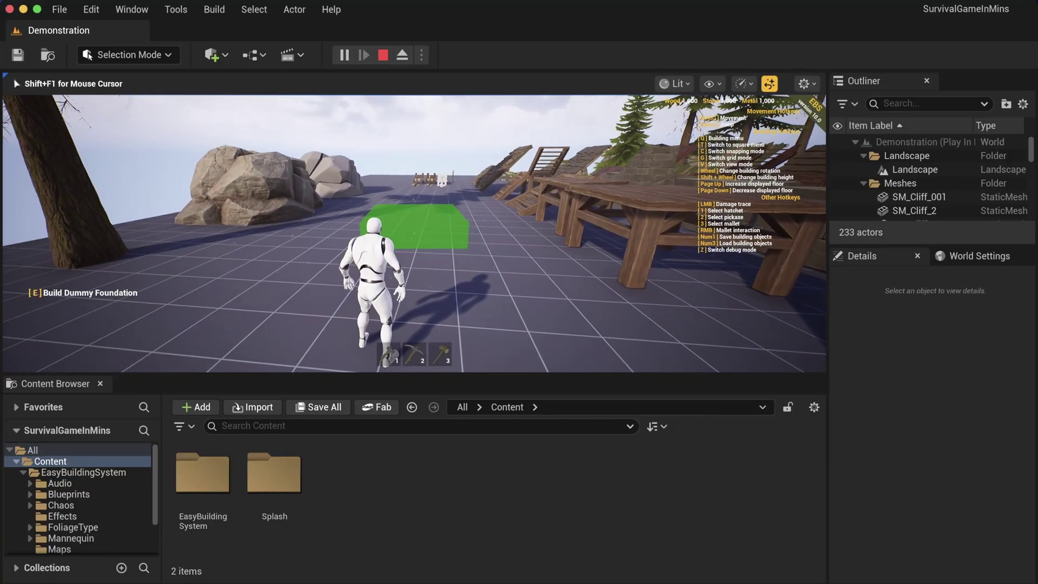
pyautogui.press('e')
pyautogui.press('w')
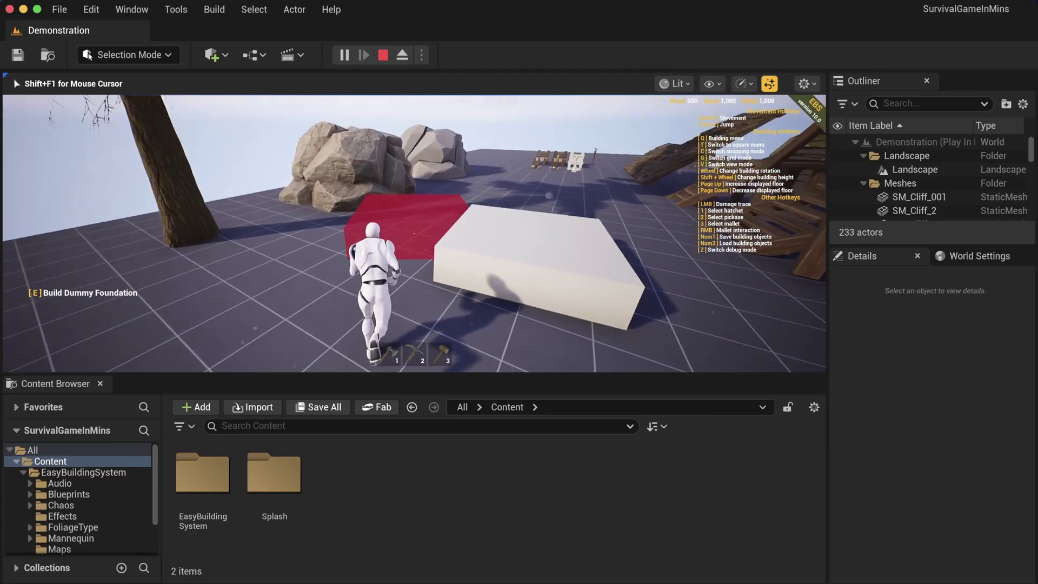
pyautogui.press('a')
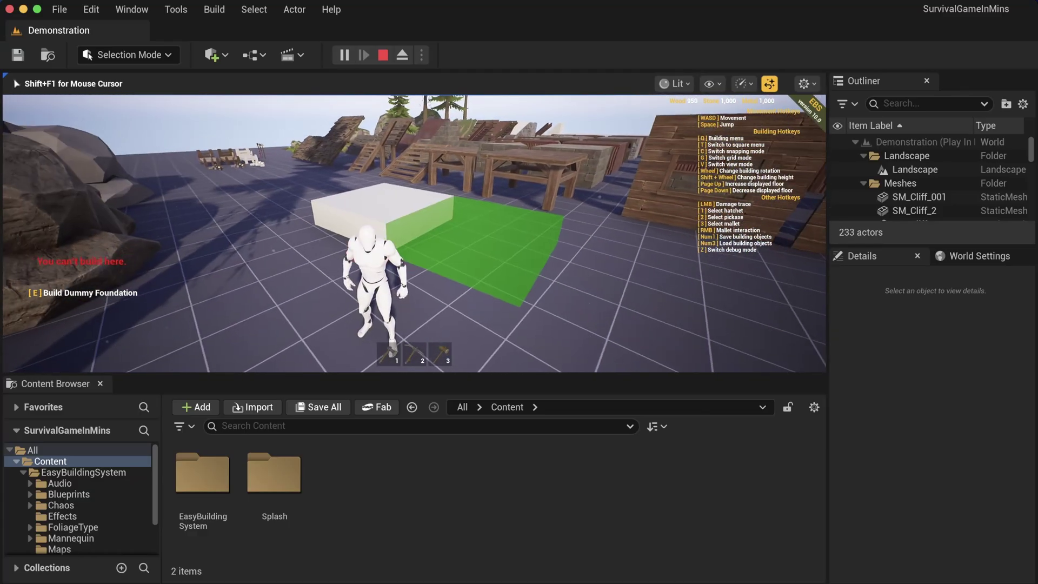
pyautogui.press('e')
# Step: Build a Dummy Door Frame on the edge of the dummy foundations
pyautogui.press('q')
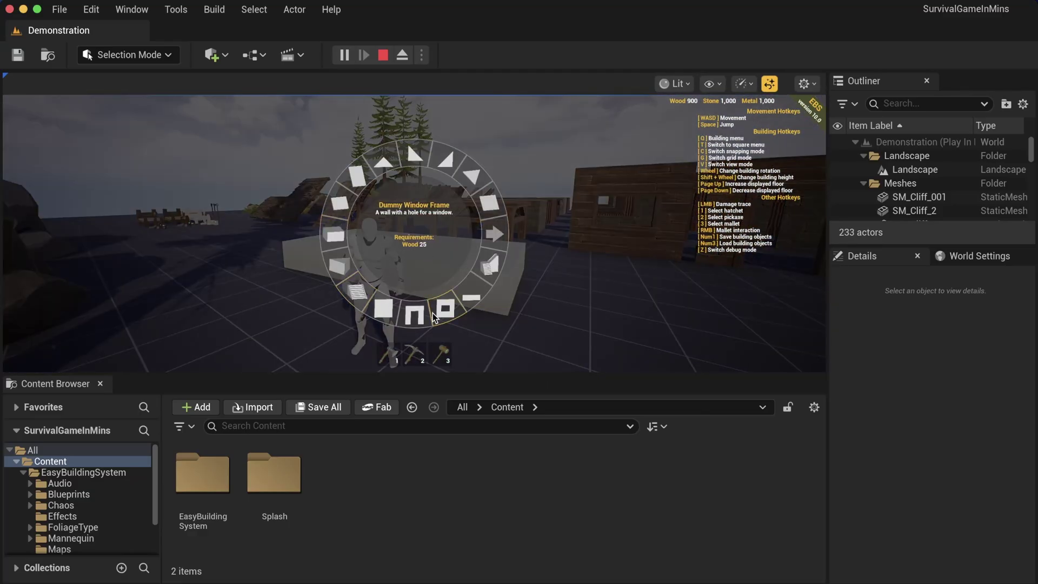
pyautogui.click(415, 314)
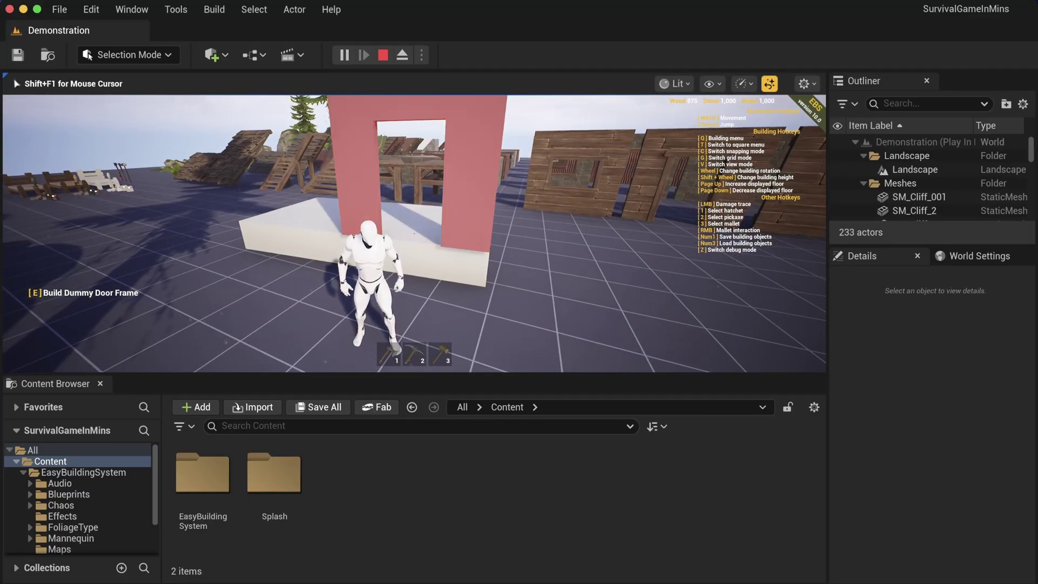
pyautogui.press('e')
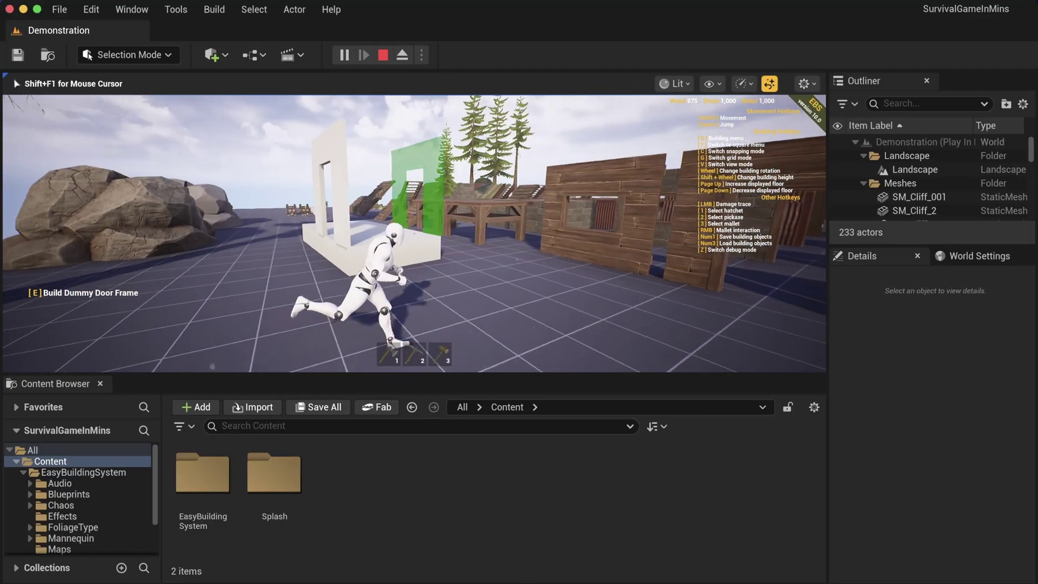
# Step: Build a Dummy Window Frame on the foundation edge adjoining the door frame, and end the play session
pyautogui.press('q')
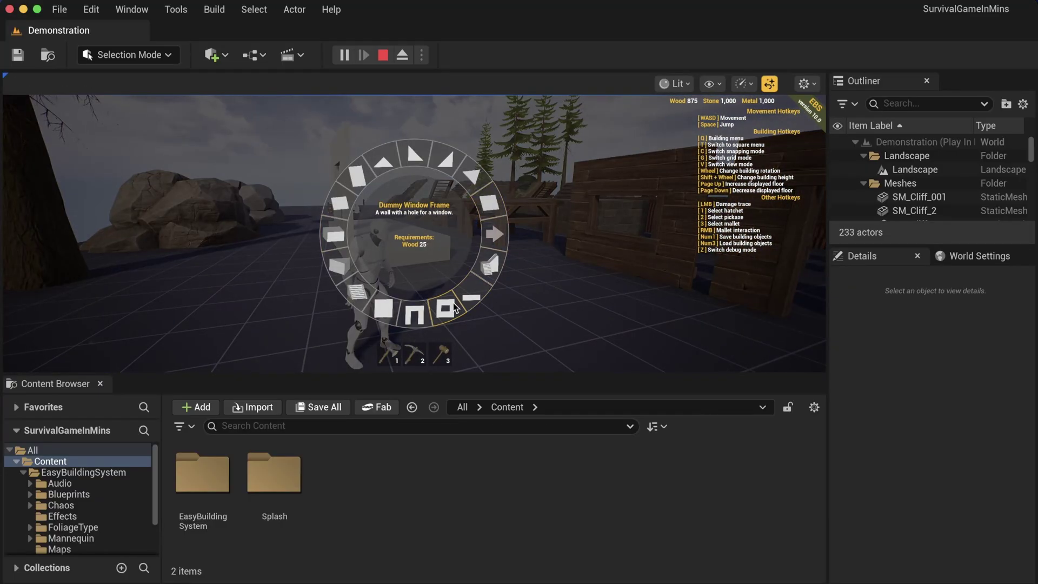
pyautogui.click(445, 308)
pyautogui.press('e')
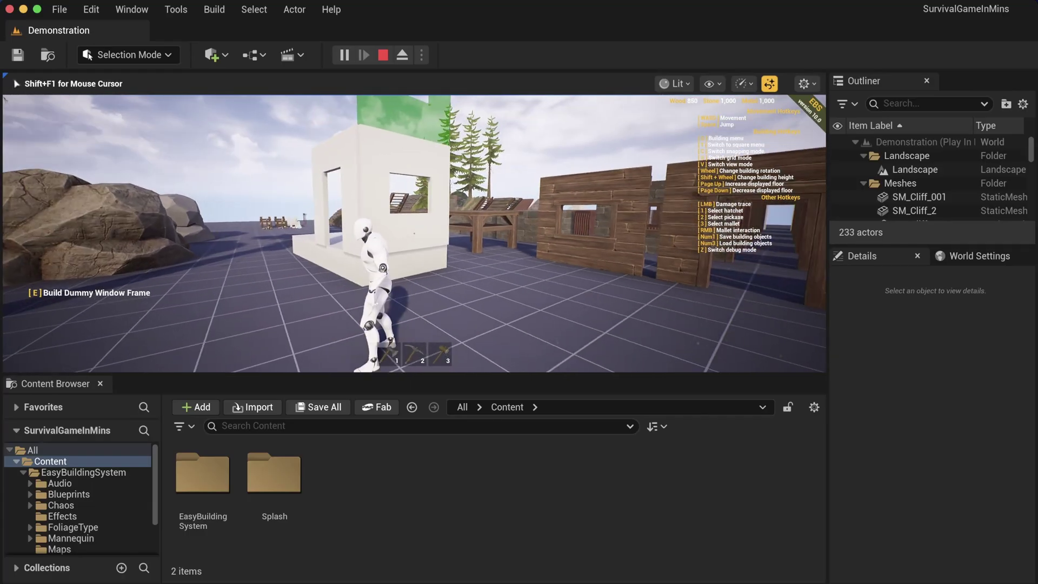
pyautogui.press('a')
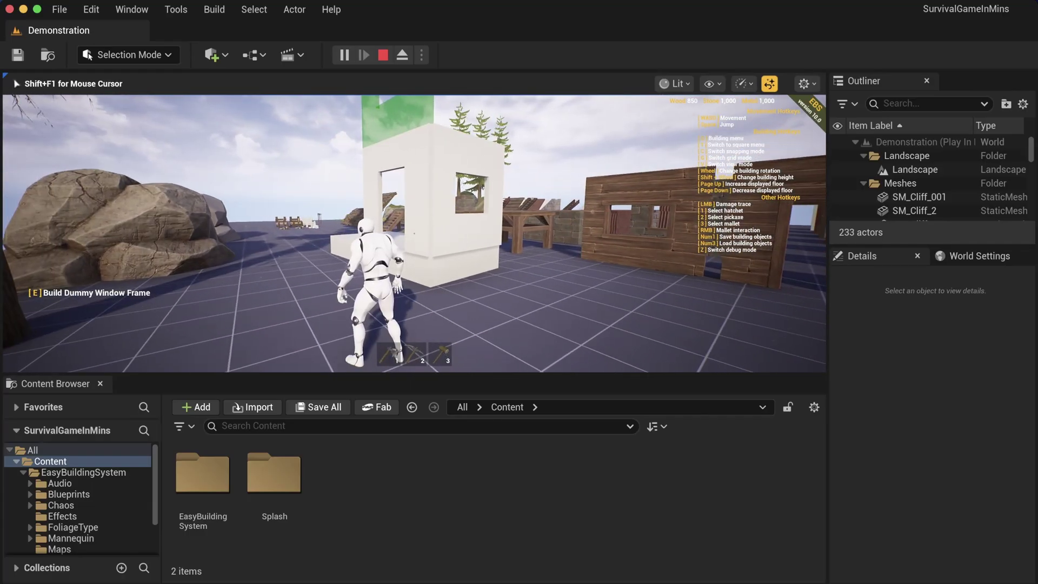
pyautogui.press('Escape')
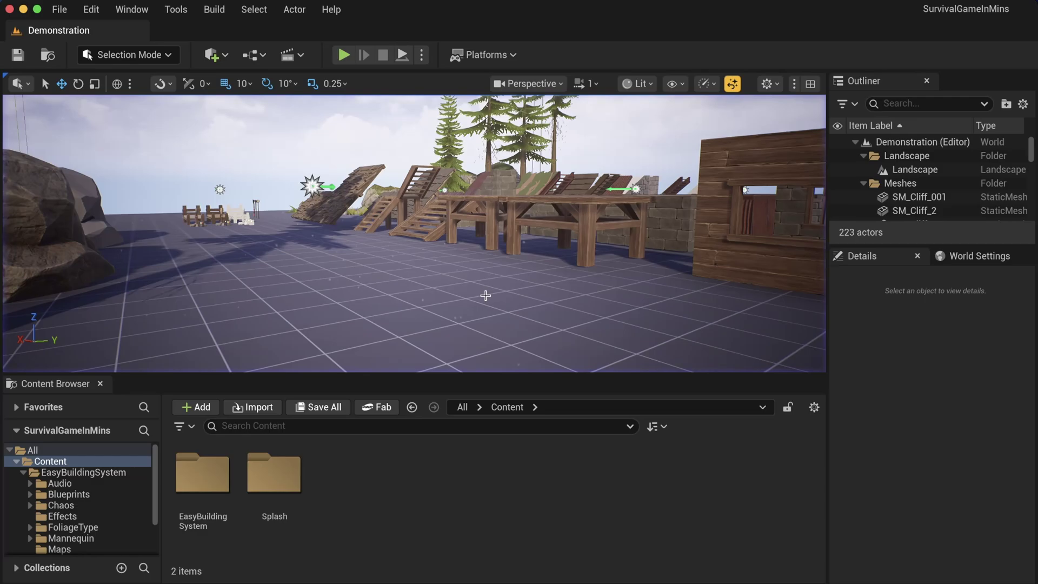
# Step: Open the Demo_Stylized level from the EasyBuildingSystem Maps folder and close the Message Log
pyautogui.doubleClick(218, 495)
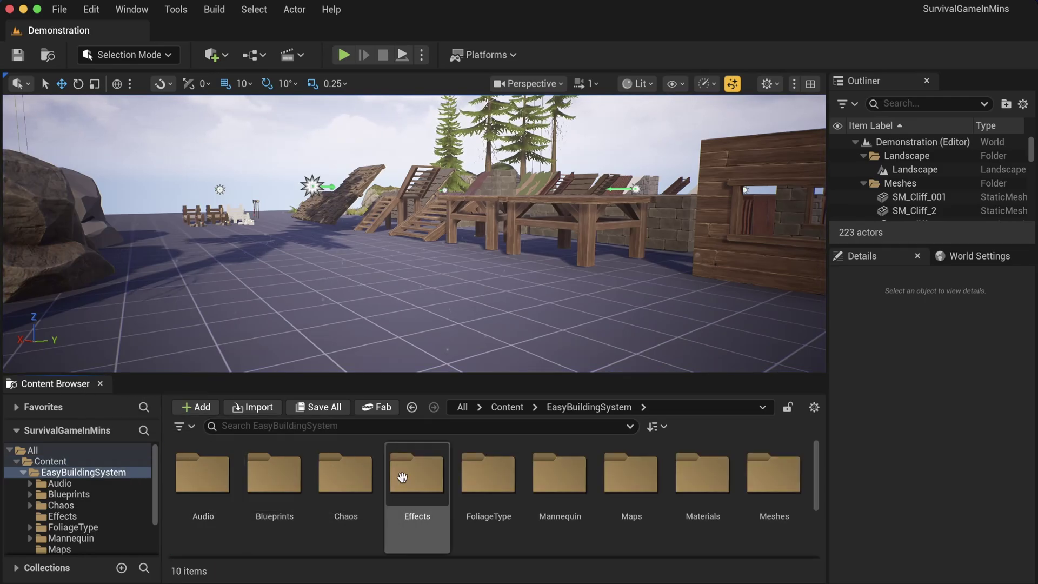
pyautogui.click(634, 498)
pyautogui.doubleClick(635, 498)
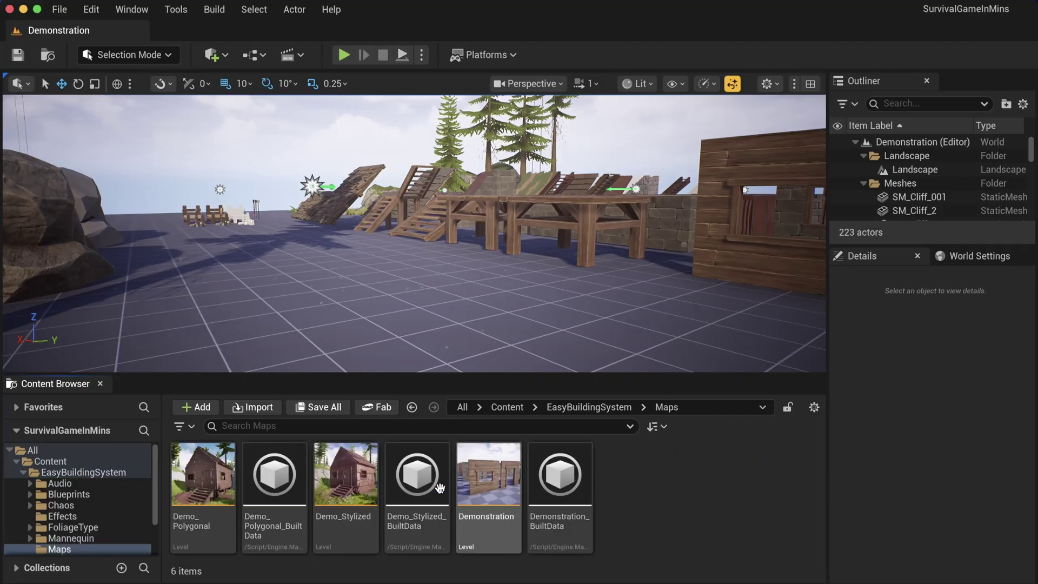
pyautogui.doubleClick(346, 475)
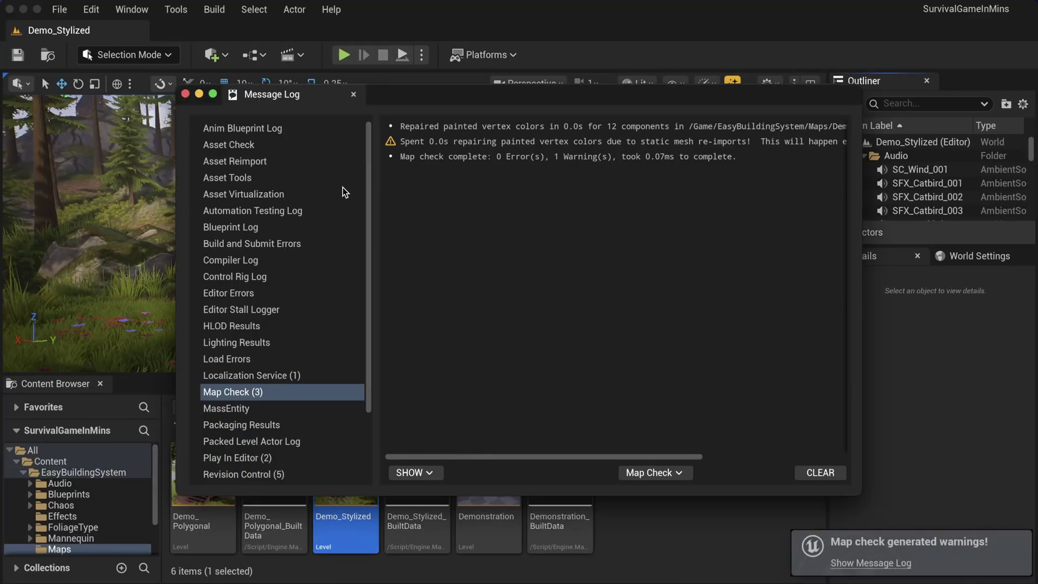
pyautogui.click(184, 94)
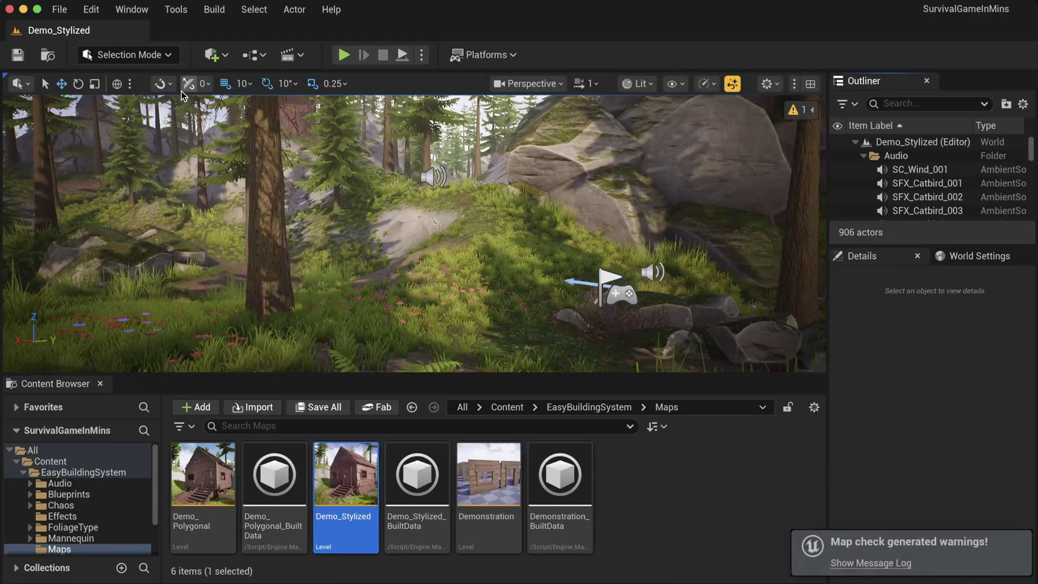
# Step: Play the Demo_Stylized level and choose the Wooden Foundation from the second page of the building menu
pyautogui.click(344, 55)
pyautogui.press('w')
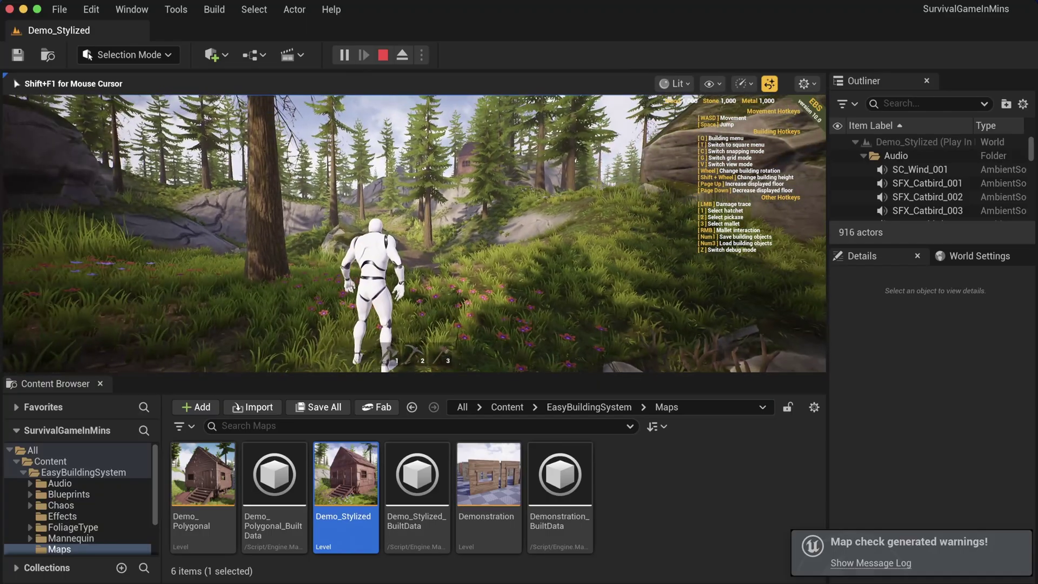
pyautogui.press('q')
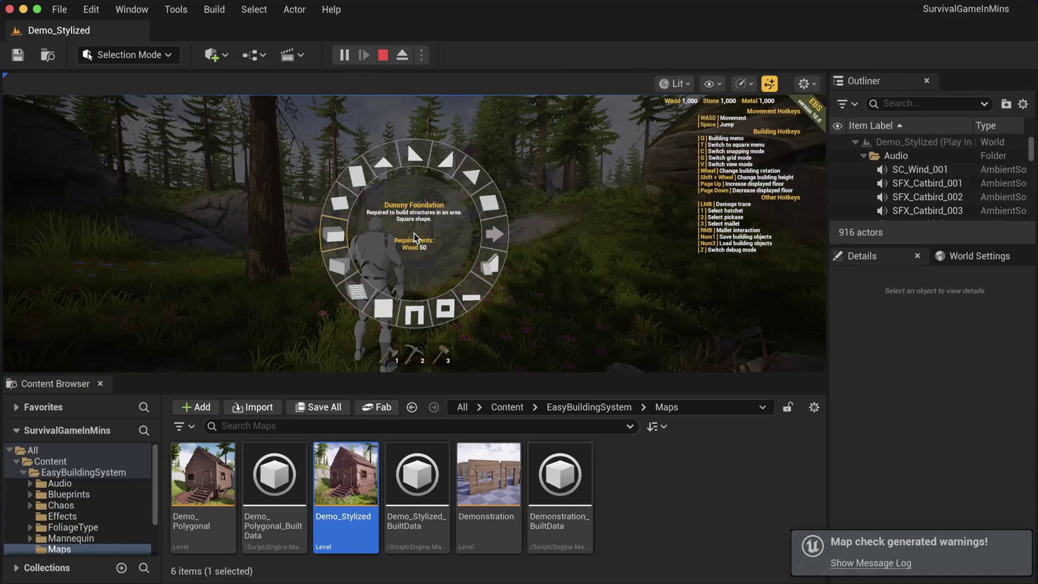
pyautogui.click(491, 233)
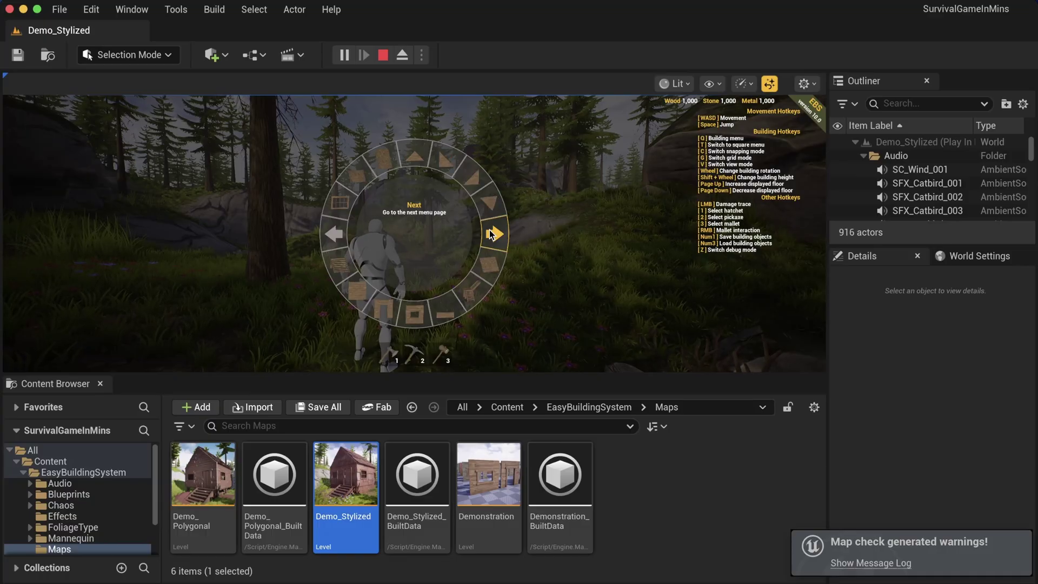
pyautogui.click(338, 241)
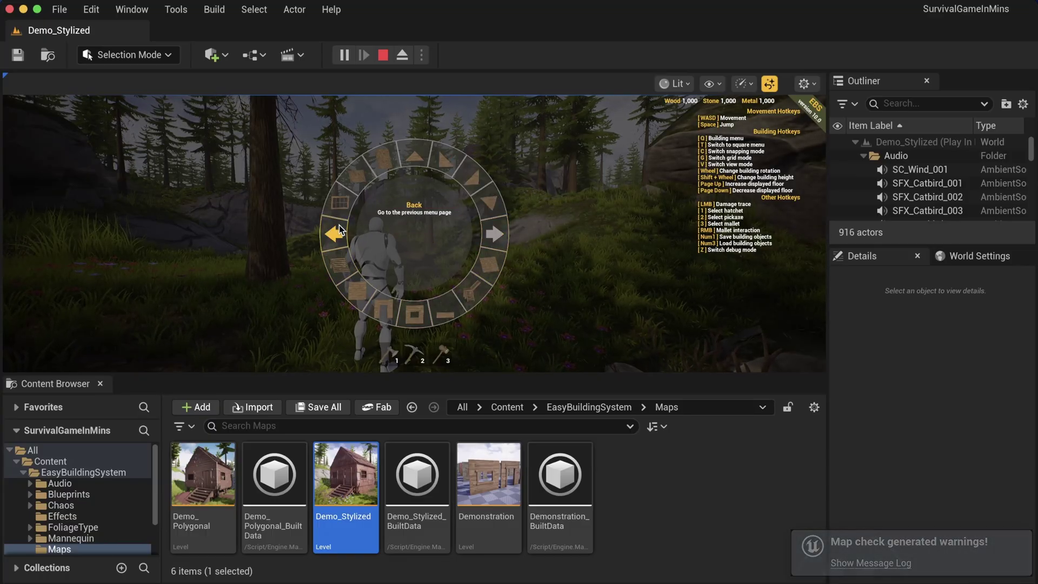
pyautogui.click(339, 263)
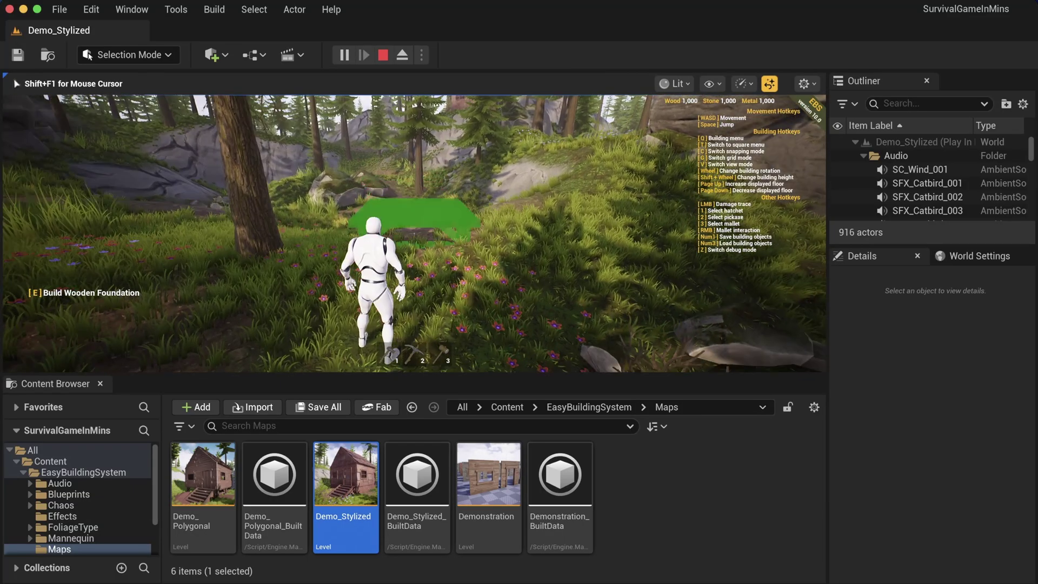
# Step: Build two adjoining Wooden Foundations on the grass, walk around them and end the play session
pyautogui.press('e')
pyautogui.press('s')
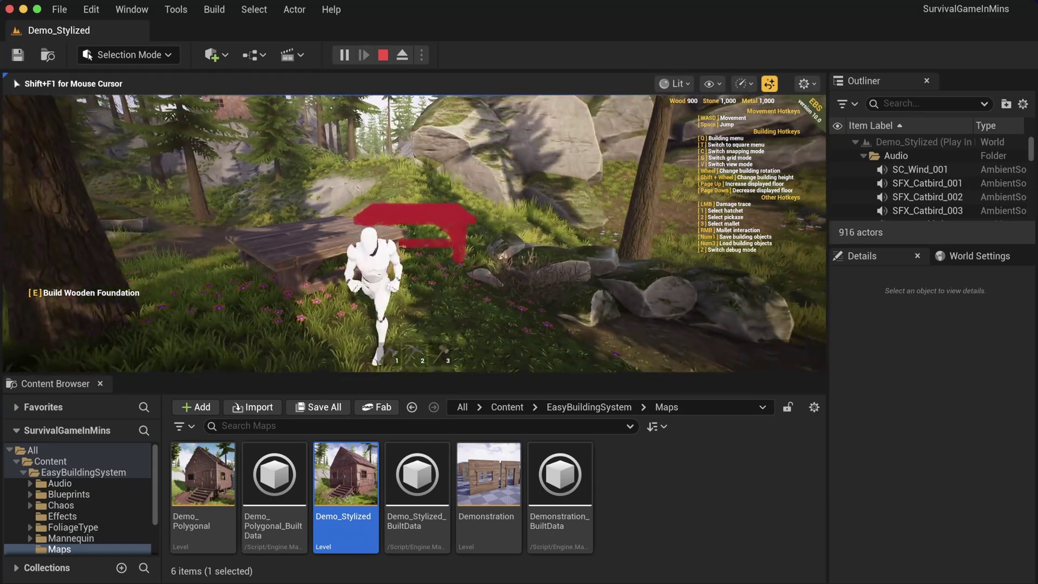
pyautogui.press('e')
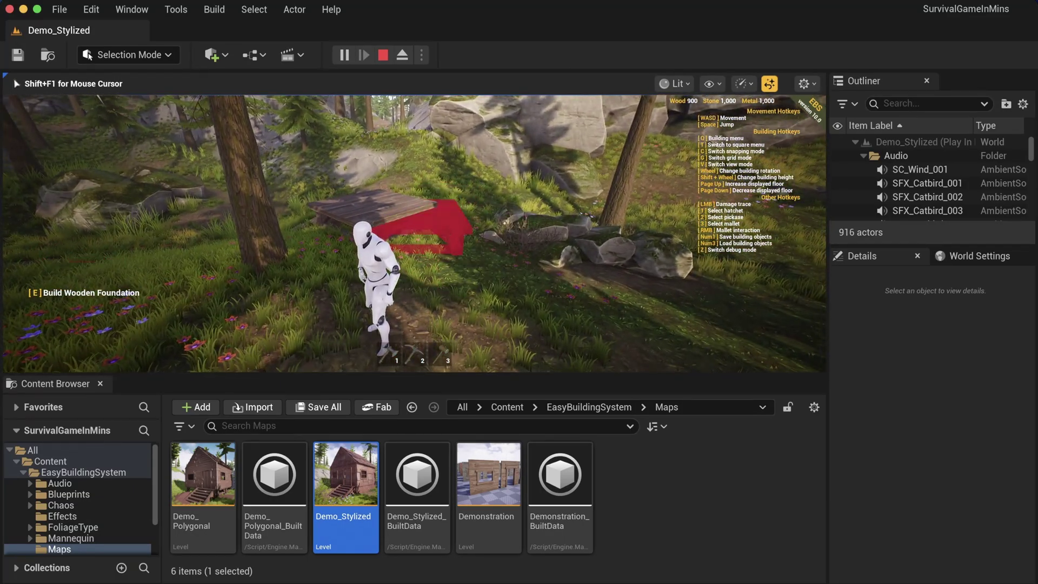
pyautogui.press('e')
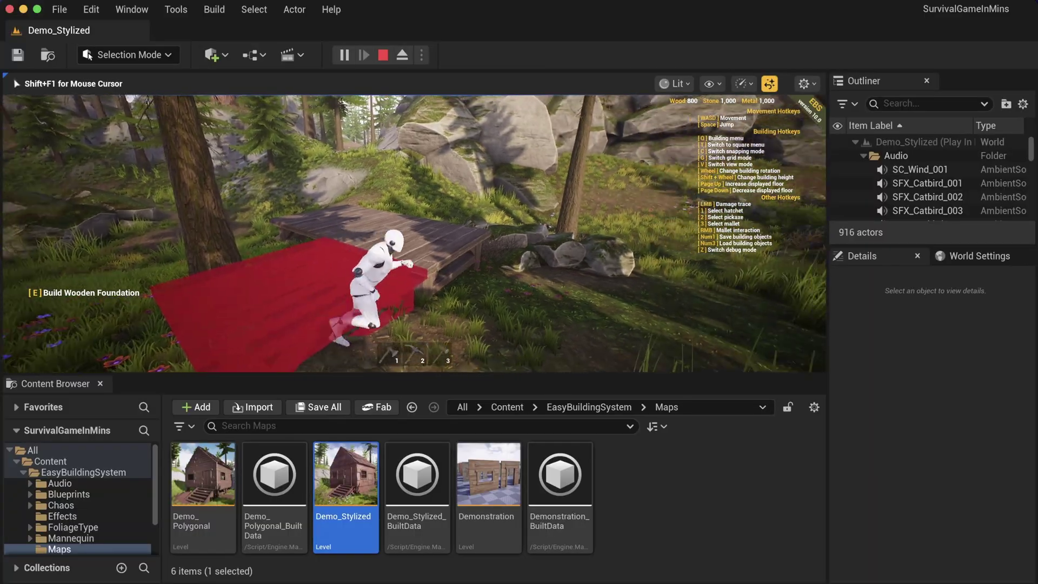
pyautogui.press('a')
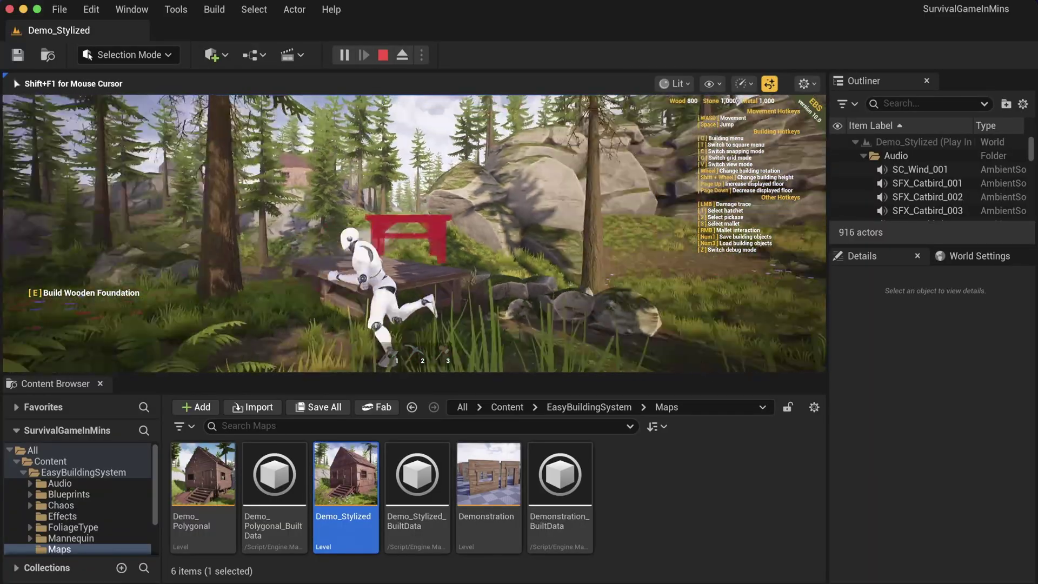
pyautogui.press('w')
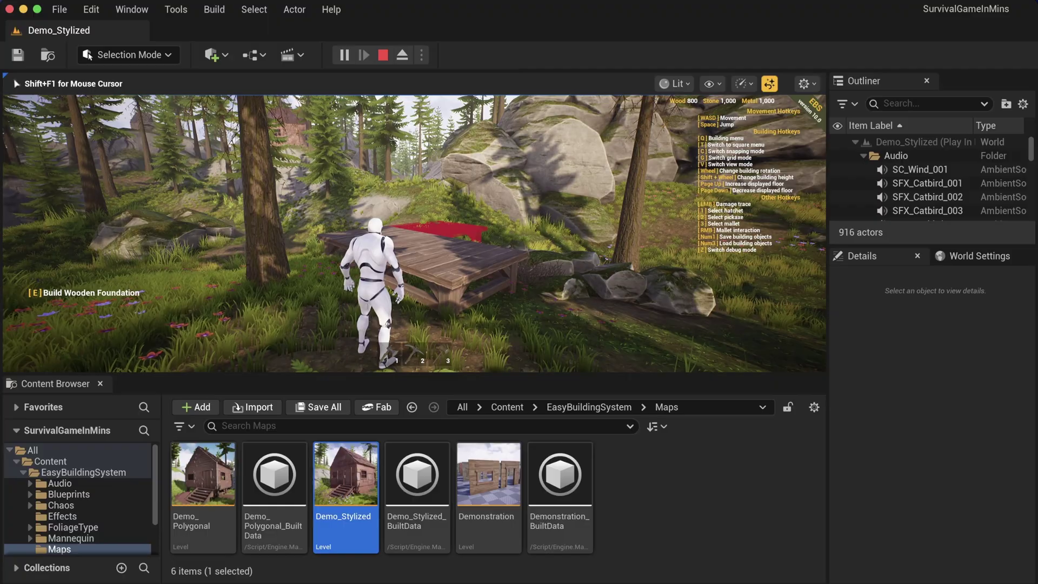
pyautogui.press('Escape')
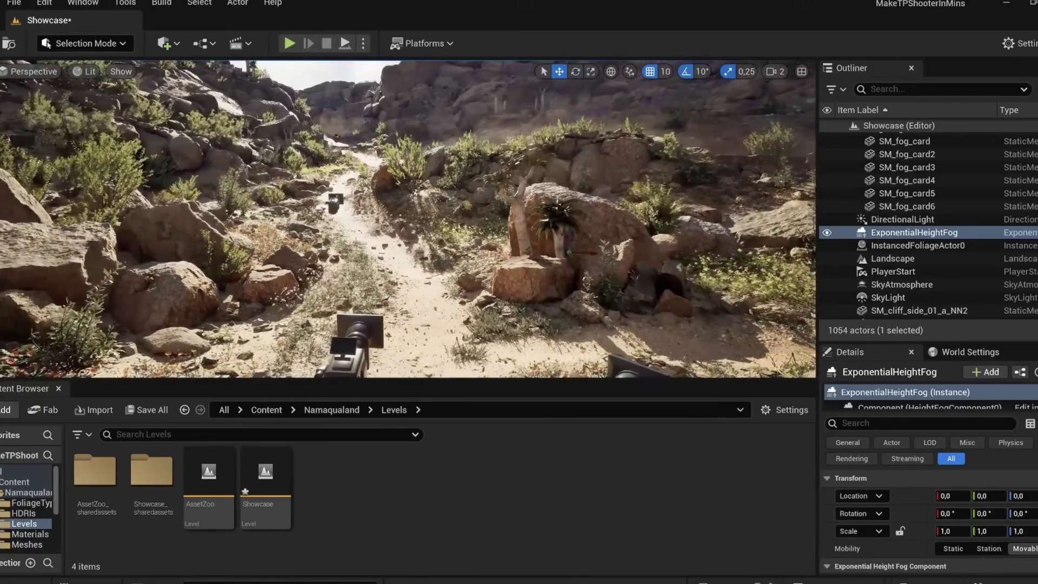
pyautogui.rightClick(433, 174)
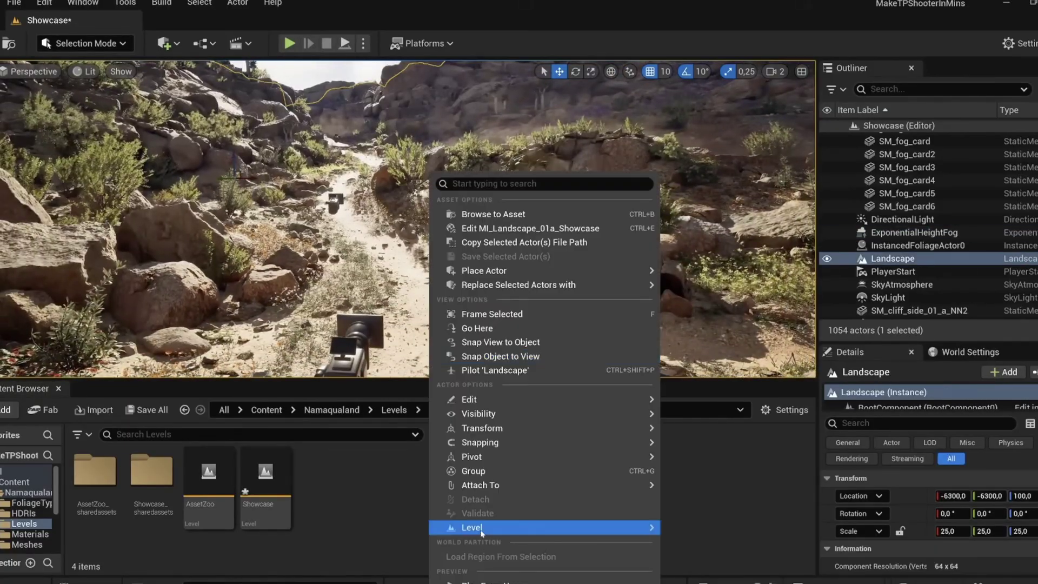
pyautogui.click(481, 581)
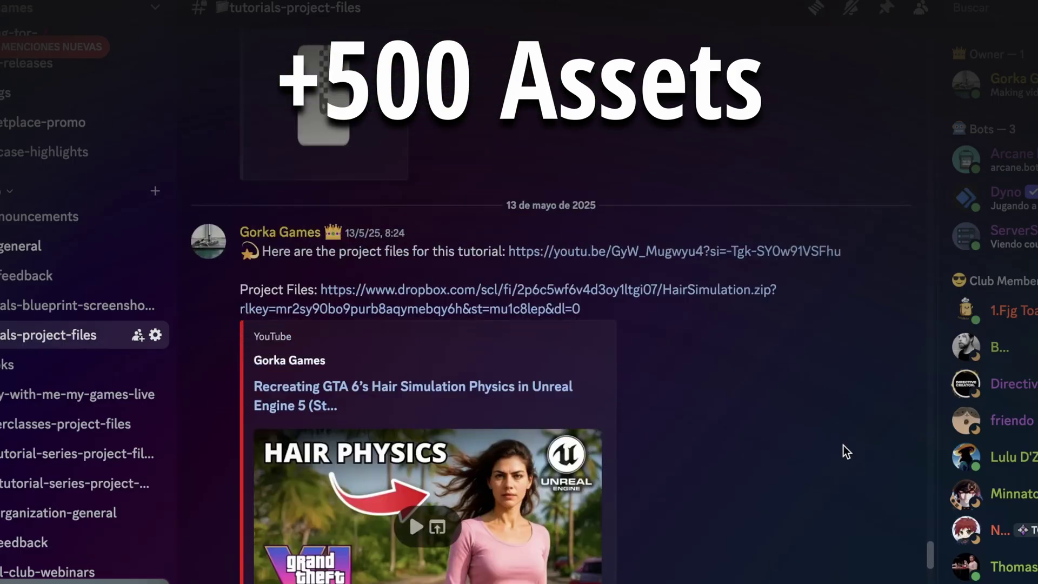
pyautogui.scroll(15, 842, 445)
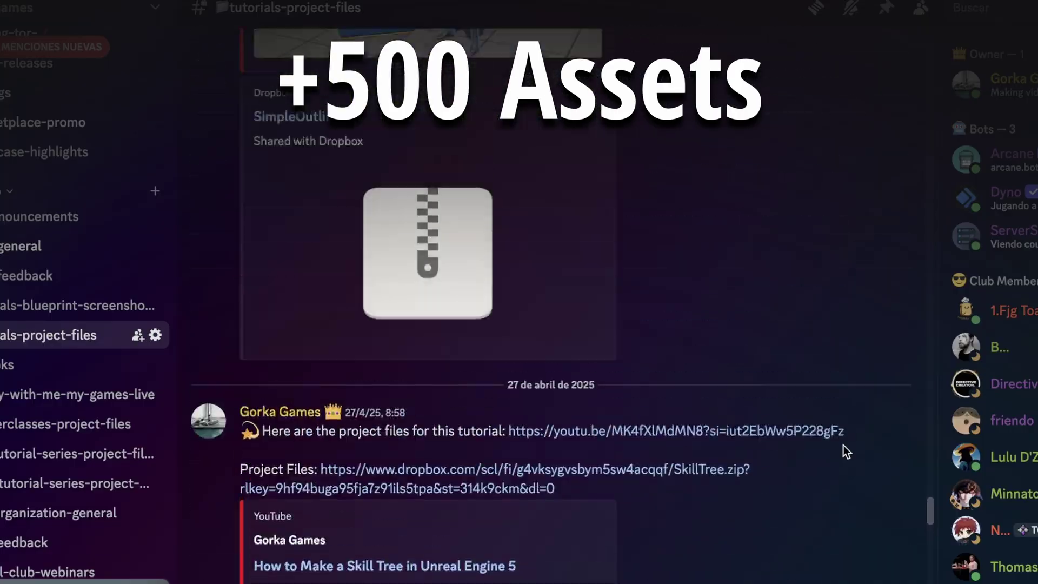
pyautogui.scroll(15, 843, 445)
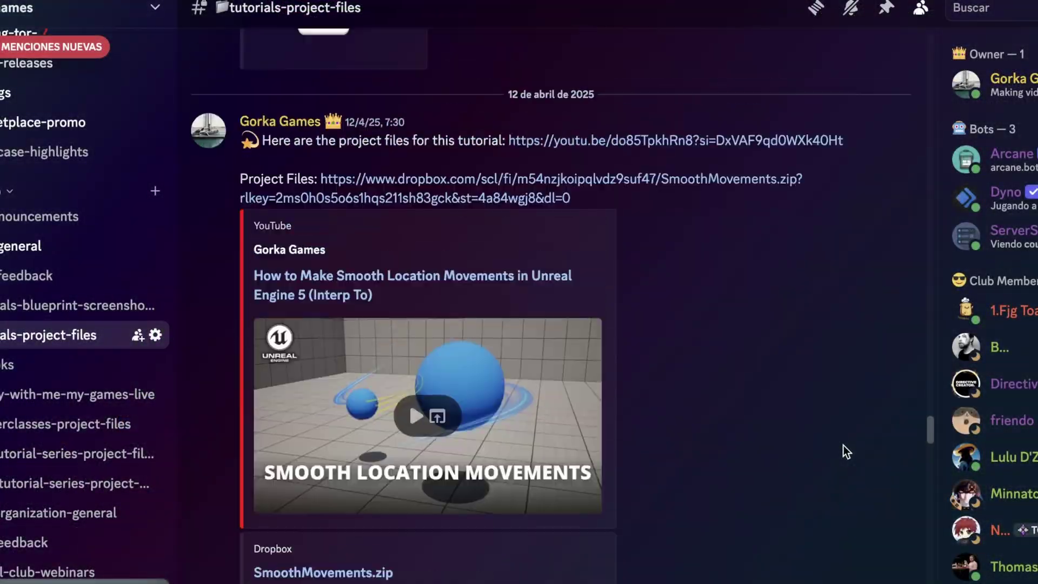
pyautogui.scroll(20, 844, 451)
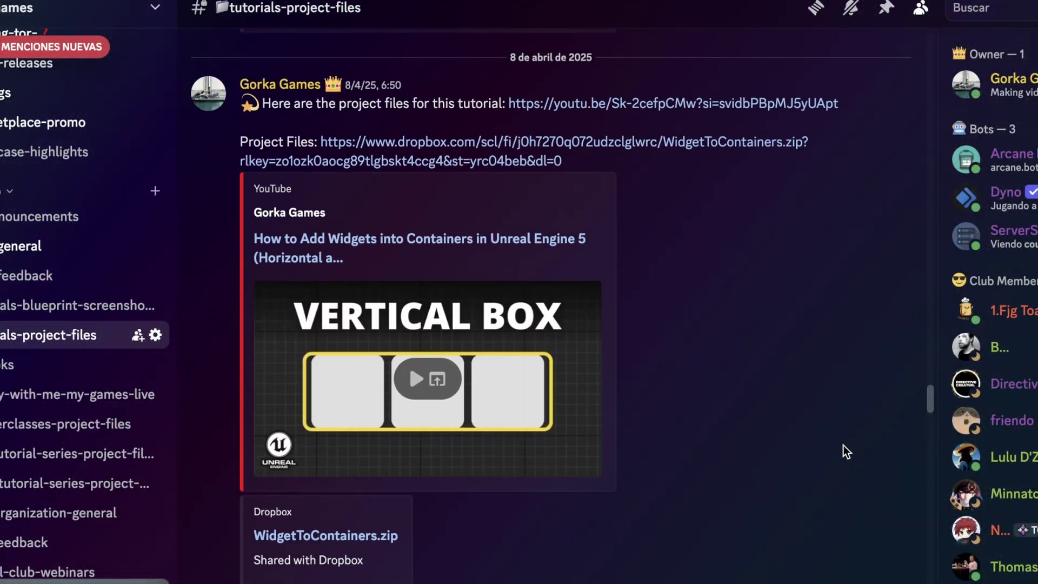
pyautogui.scroll(8, 843, 446)
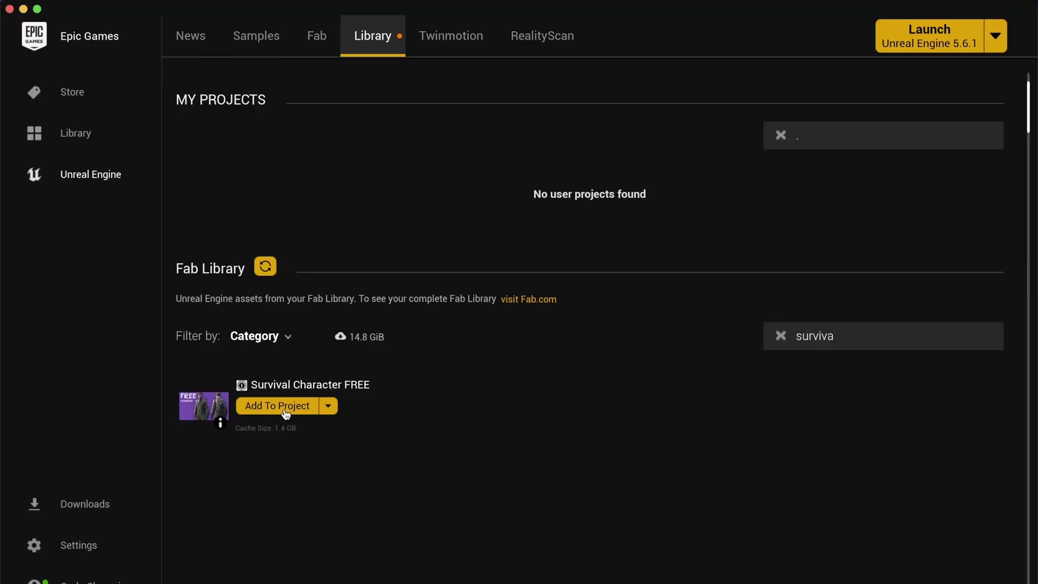
# Step: Add the Survival Character FREE asset to SurvivalGameInMins, filtering the projects by "sur" with Show all projects enabled
pyautogui.click(283, 406)
pyautogui.write('sur')
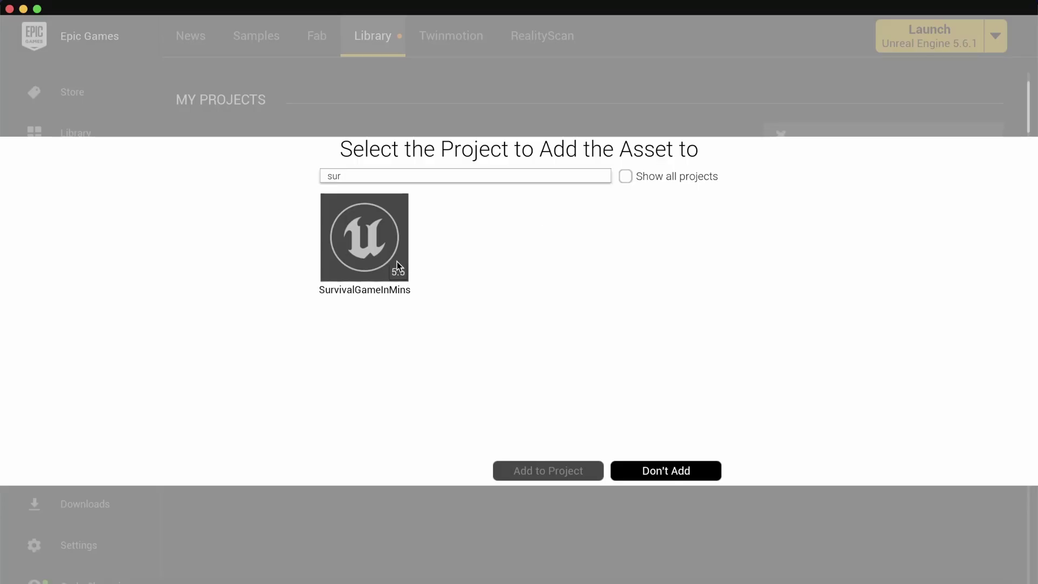
pyautogui.click(625, 178)
pyautogui.click(359, 258)
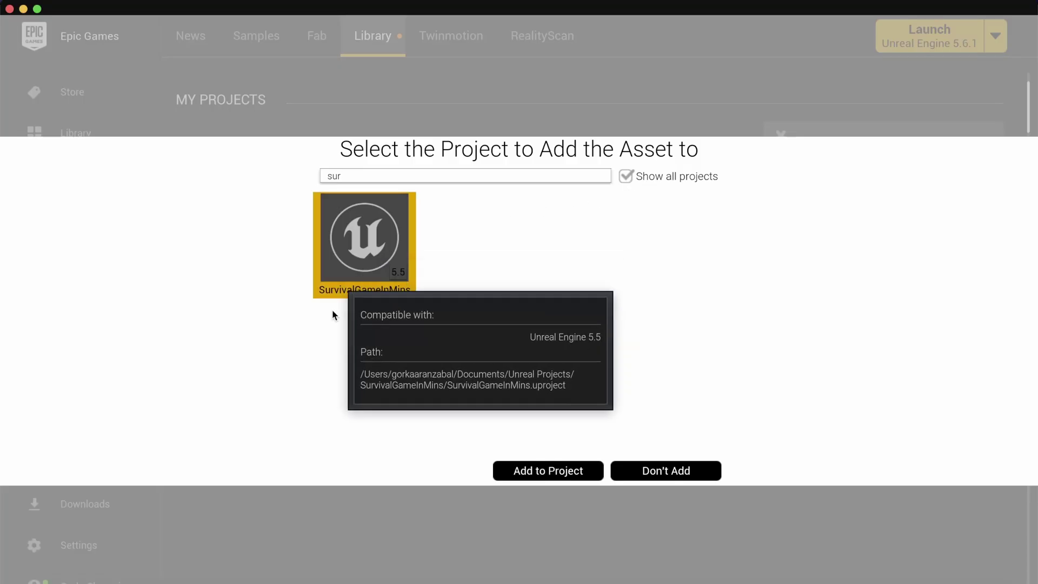
pyautogui.click(495, 471)
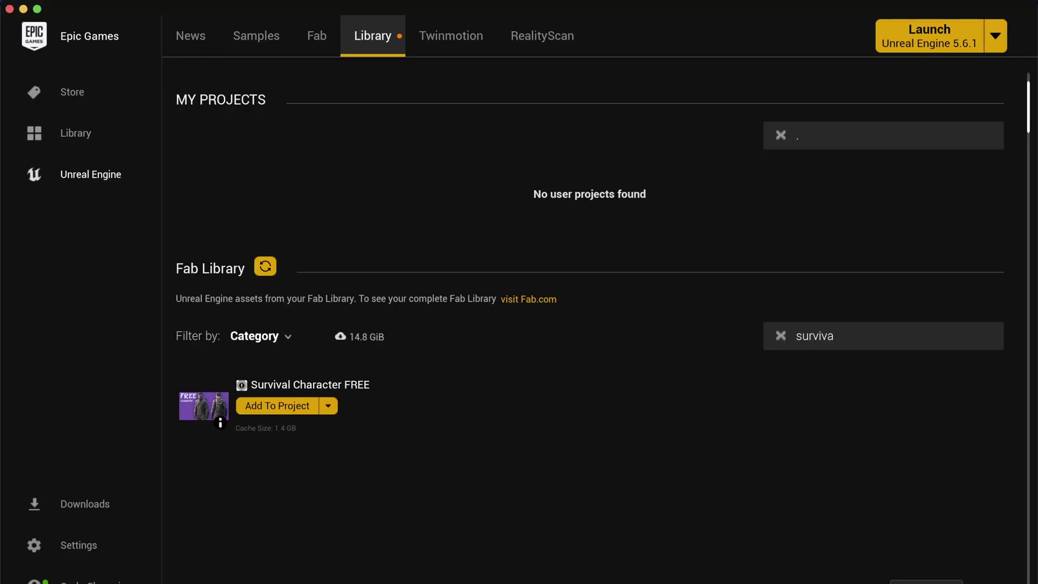
# Step: Switch to Unreal Editor and examine the SK_Survival_Character skeletal mesh from the Survival_Character Meshes folder, closing its editor when done
pyautogui.click(925, 582)
pyautogui.click(507, 407)
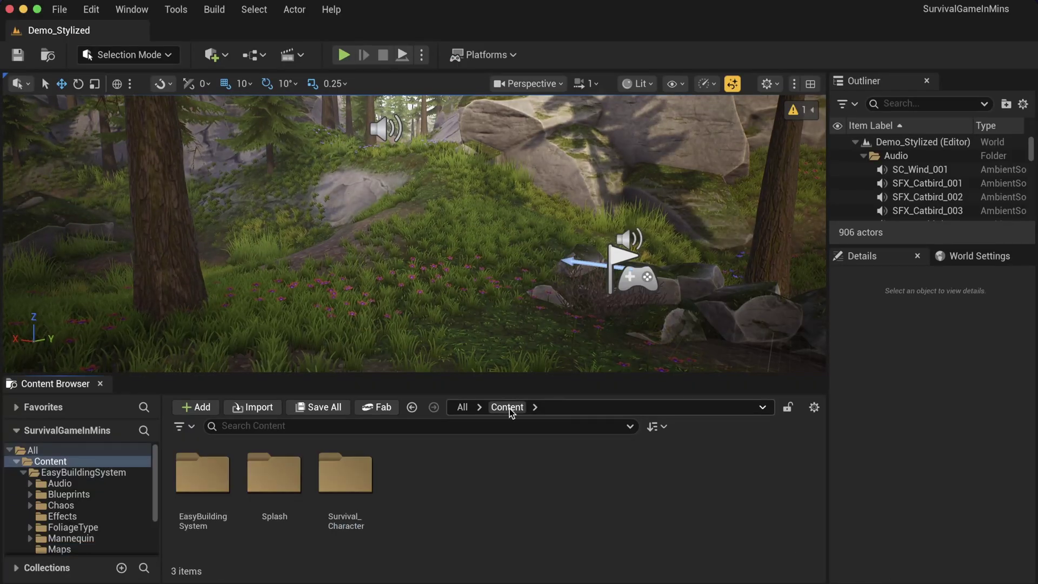
pyautogui.doubleClick(346, 473)
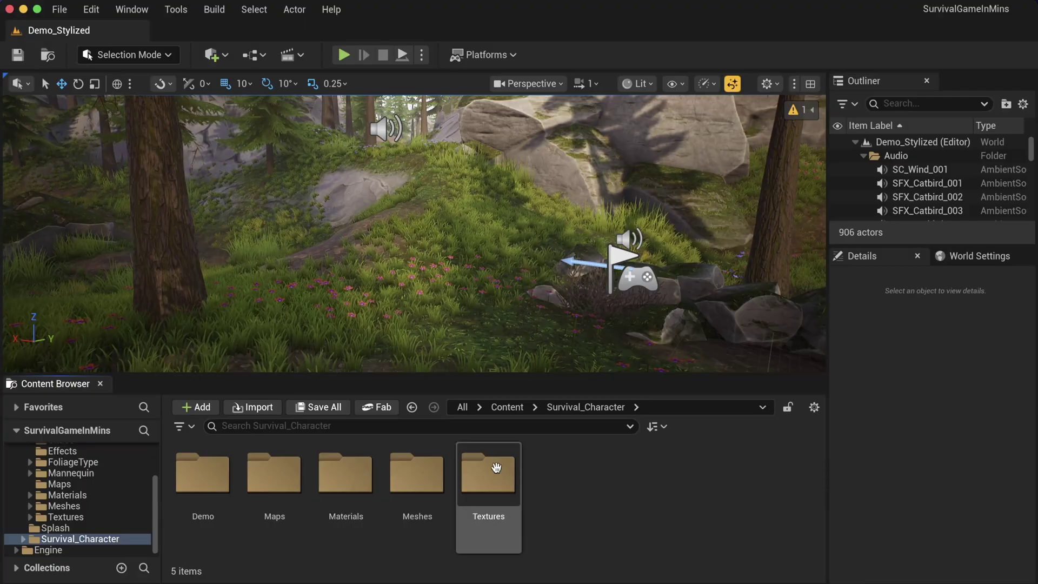
pyautogui.doubleClick(441, 482)
pyautogui.doubleClick(356, 475)
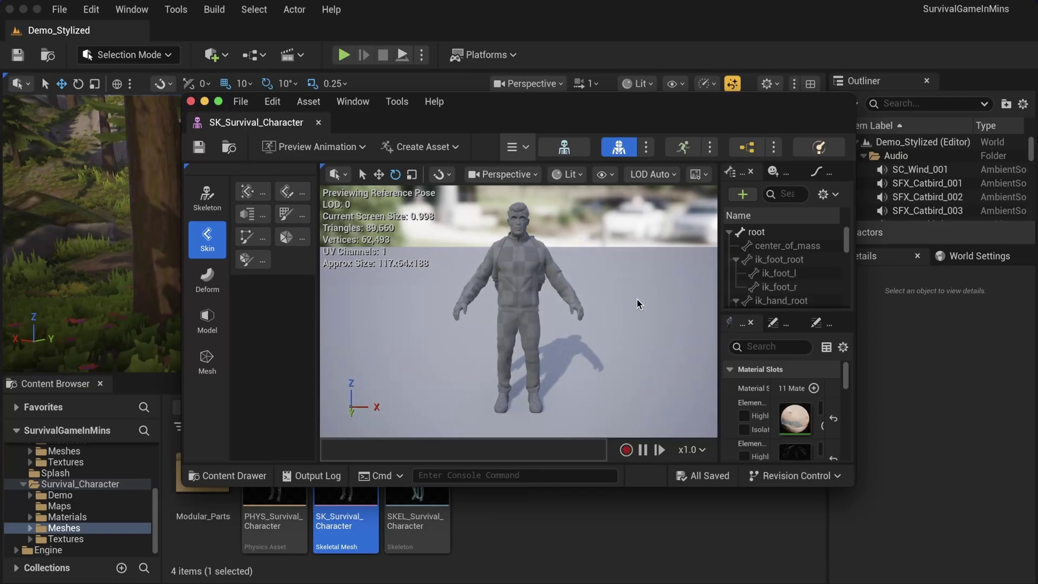
pyautogui.moveTo(637, 299)
pyautogui.mouseDown()
pyautogui.moveTo(645, 259)
pyautogui.moveTo(655, 297)
pyautogui.mouseUp()
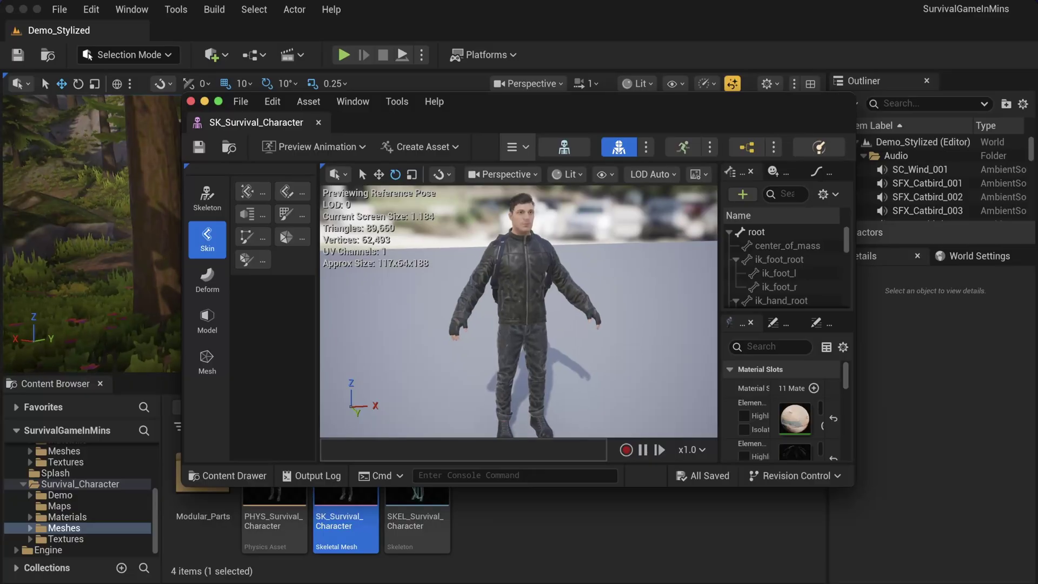
pyautogui.moveTo(519, 311); pyautogui.dragTo(557, 254)
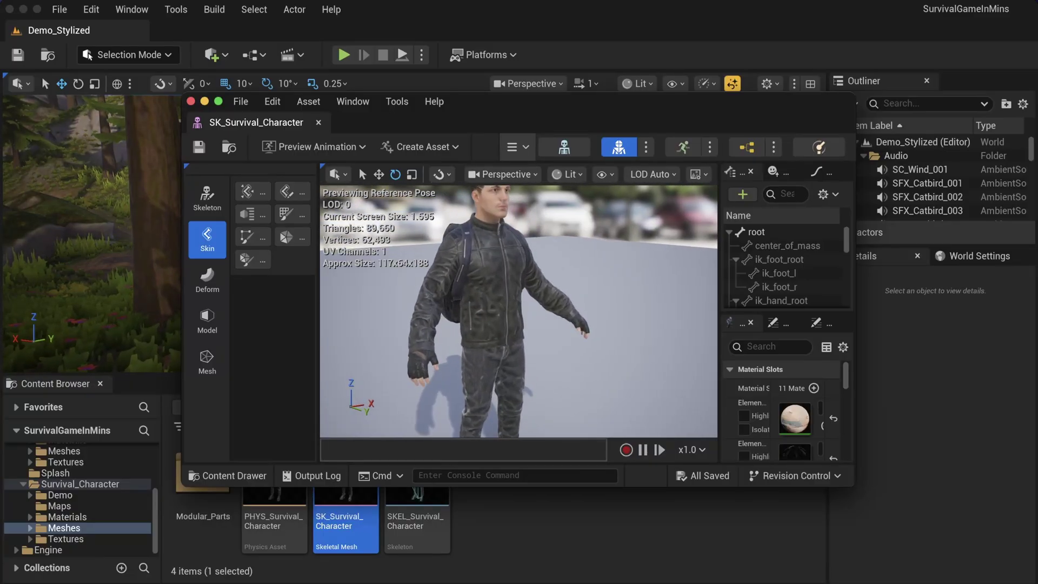
pyautogui.click(318, 122)
pyautogui.click(534, 473)
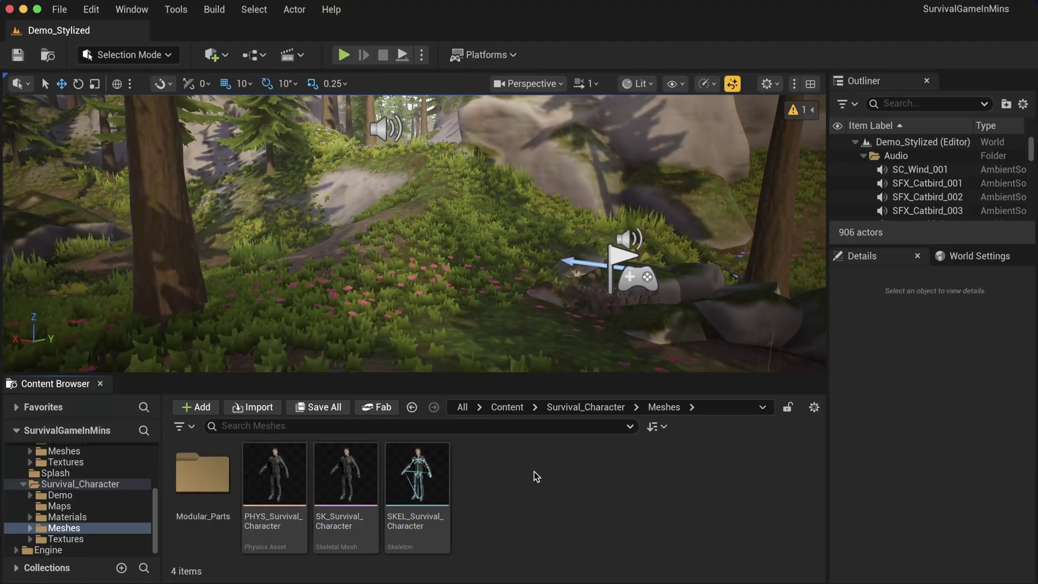
# Step: Set the level's GameMode Override to BP_EBS_GameMode in the World Settings, with the Selected GameMode classes expanded and their value column widened
pyautogui.click(959, 258)
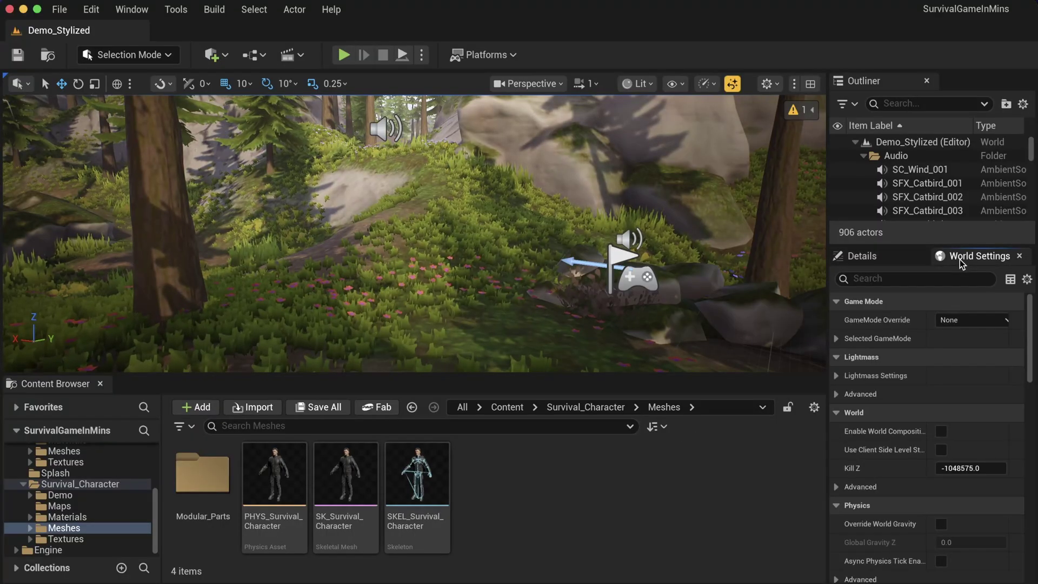
pyautogui.click(836, 339)
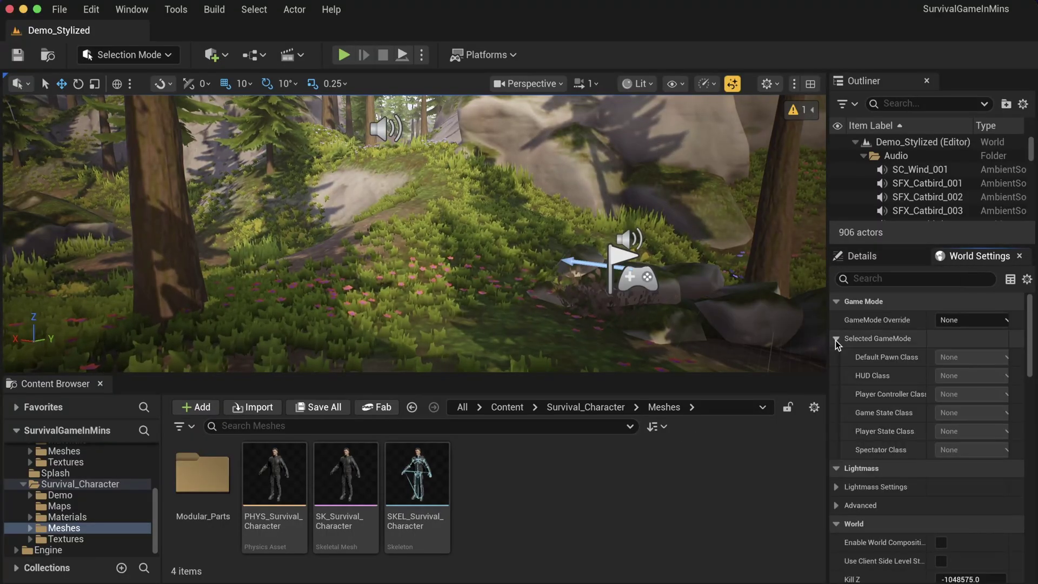
pyautogui.click(968, 317)
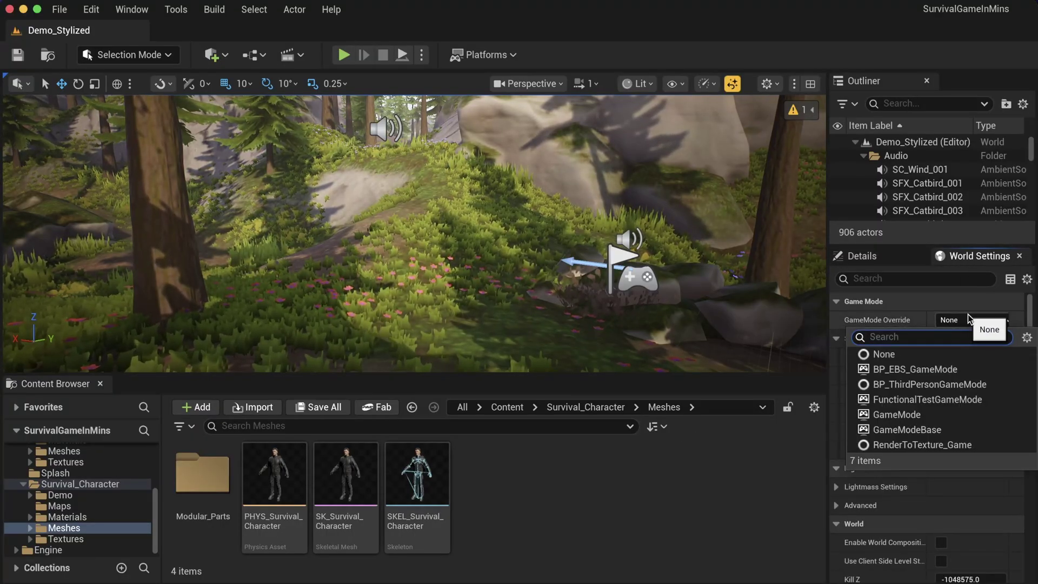
pyautogui.click(910, 372)
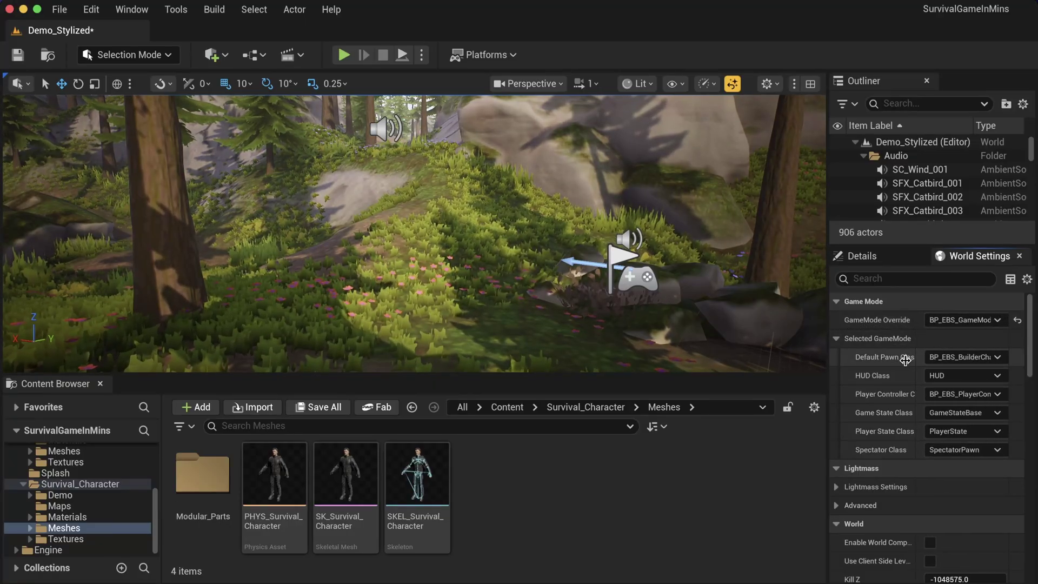
pyautogui.moveTo(927, 357); pyautogui.dragTo(902, 359)
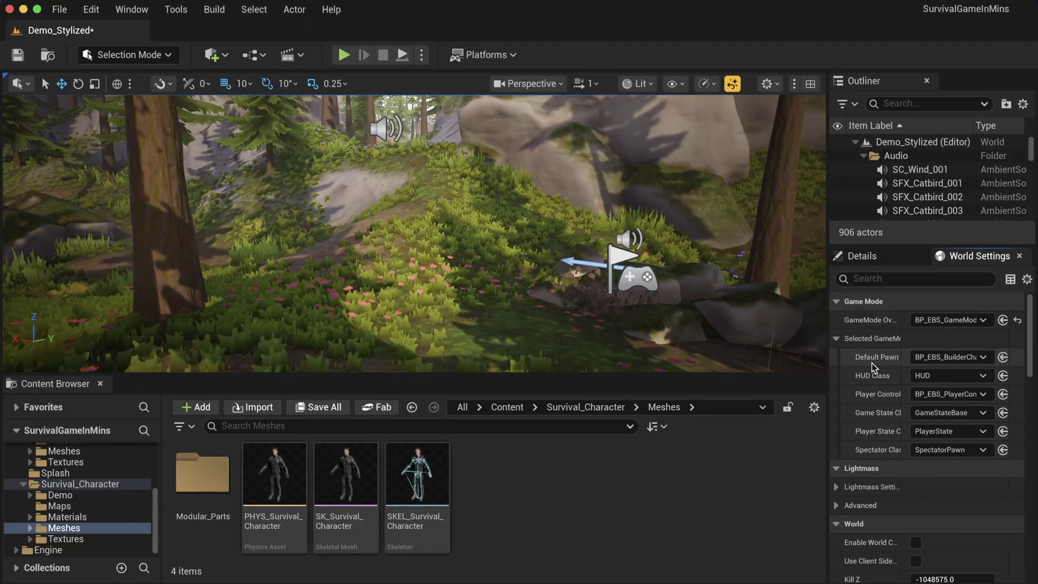
# Step: Create a child Blueprint class of the default pawn BP_EBS_BuilderCharacter named BP_EBS_Builder_Custom, and dock its editor beside the Demo_Stylized level
pyautogui.moveTo(827, 360); pyautogui.dragTo(776, 361)
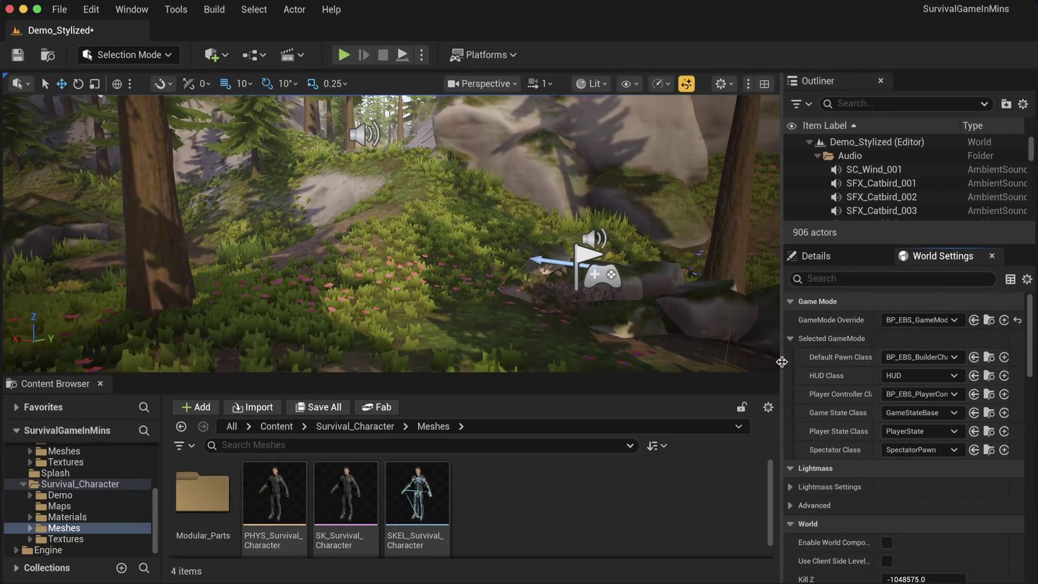
pyautogui.click(989, 358)
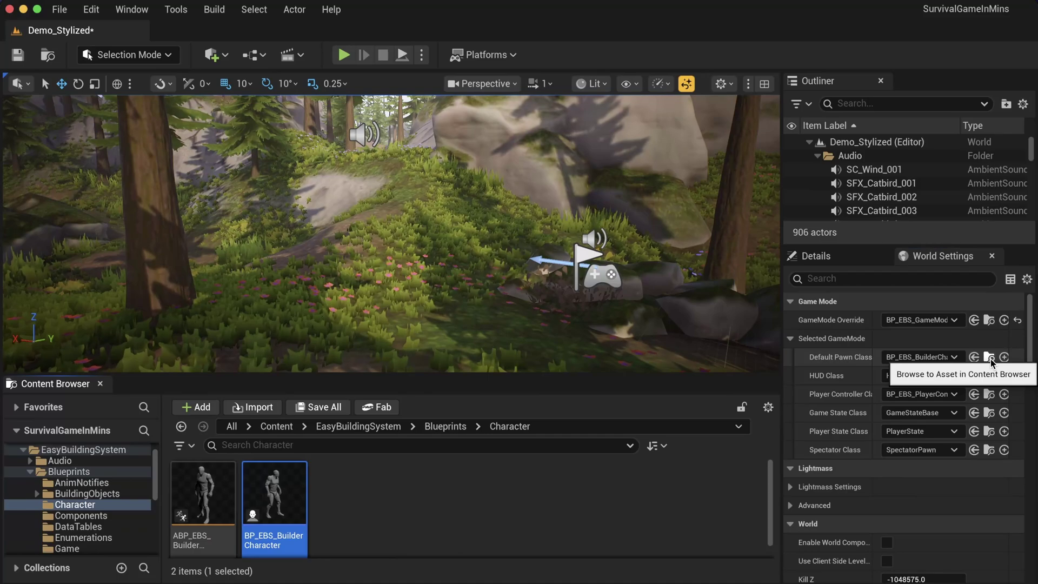
pyautogui.rightClick(304, 493)
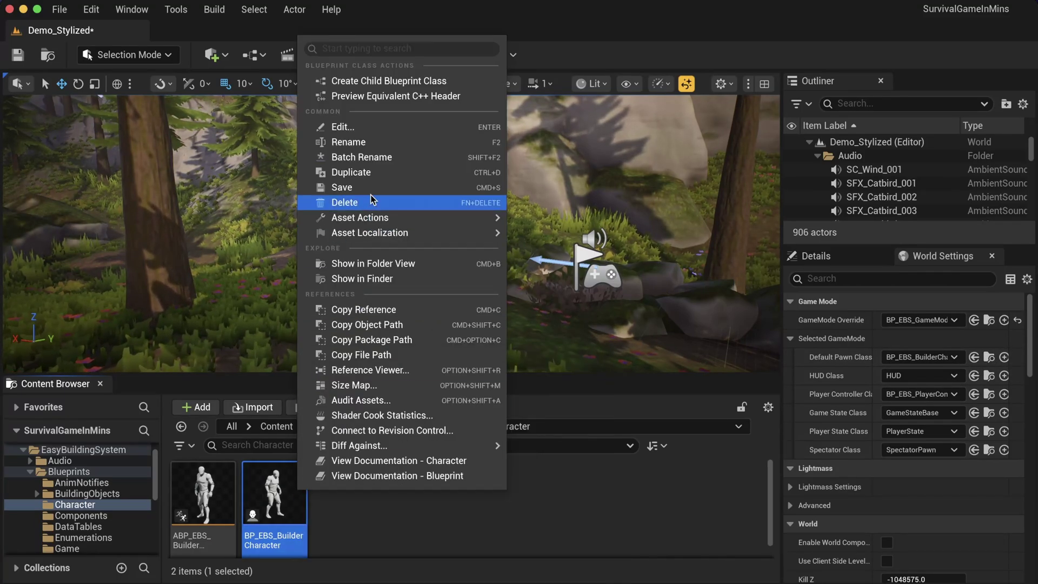
pyautogui.click(381, 85)
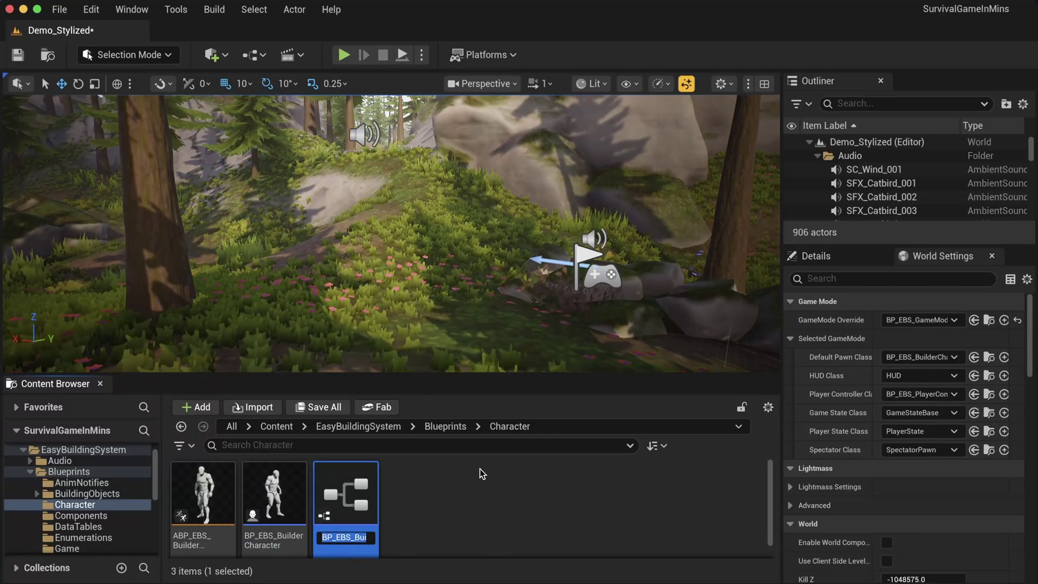
pyautogui.write('B')
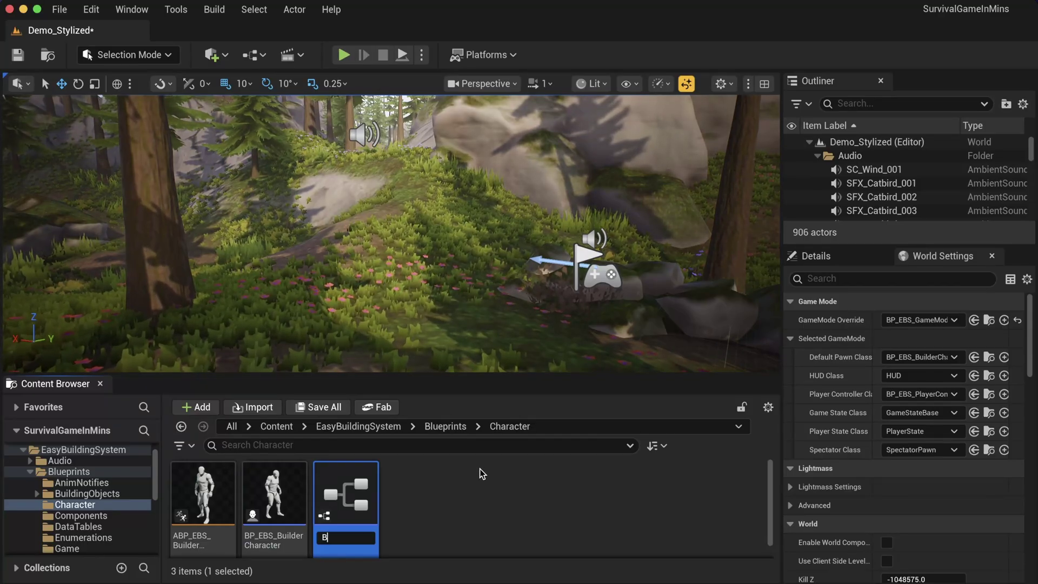
pyautogui.write('P_')
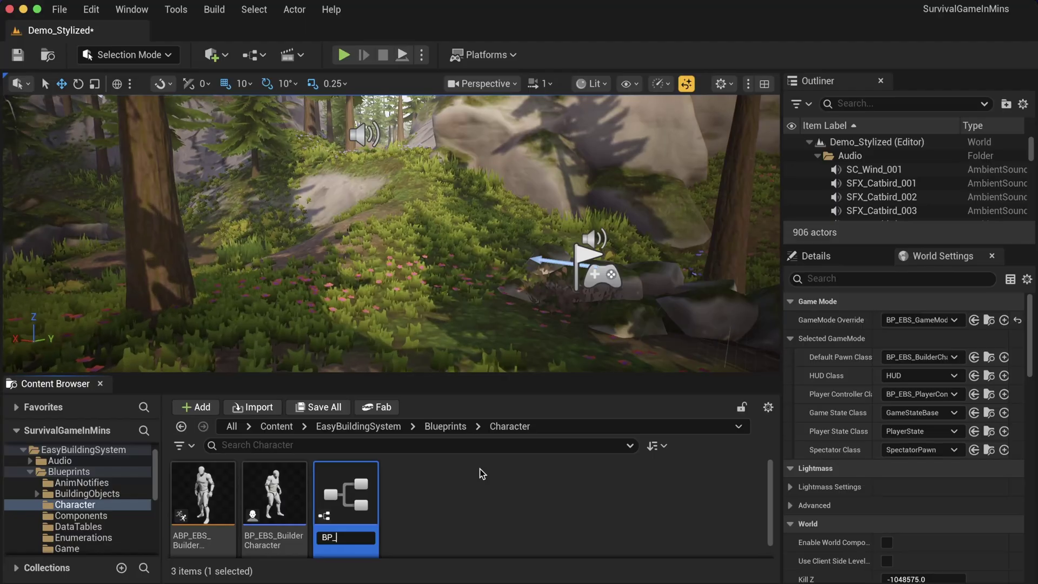
pyautogui.write('EBS_B')
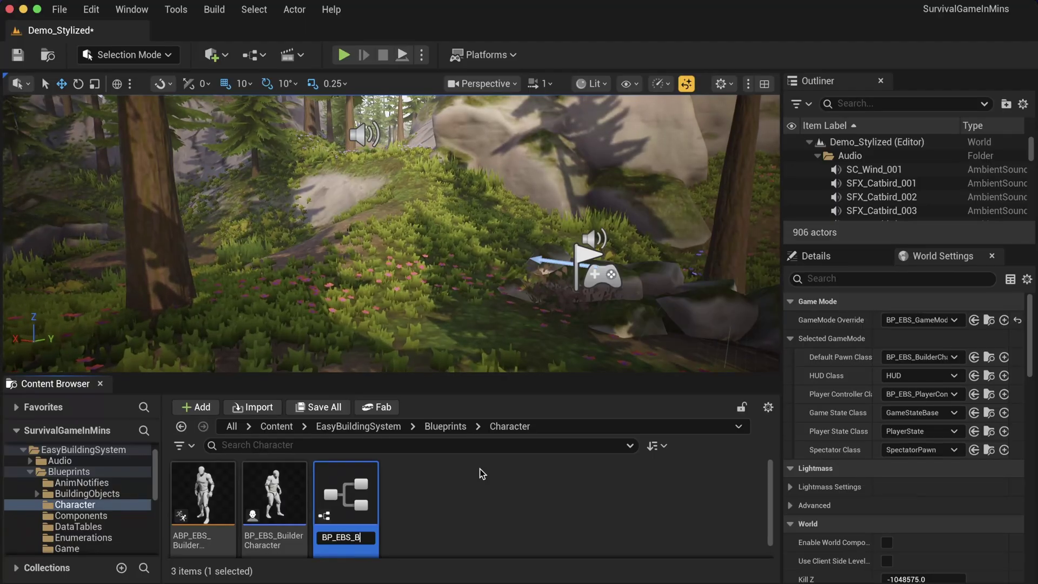
pyautogui.write('uilder')
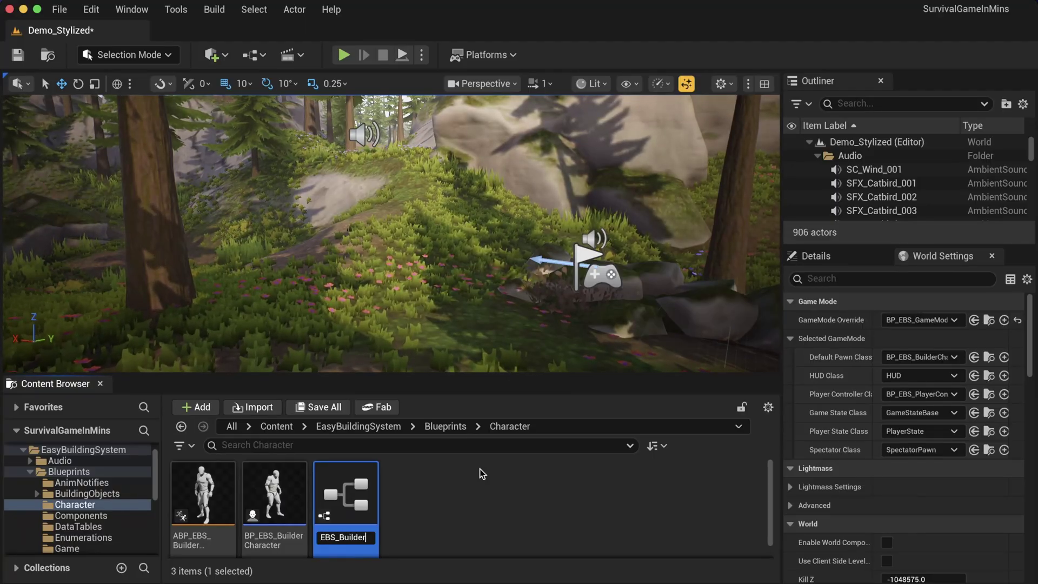
pyautogui.write('_')
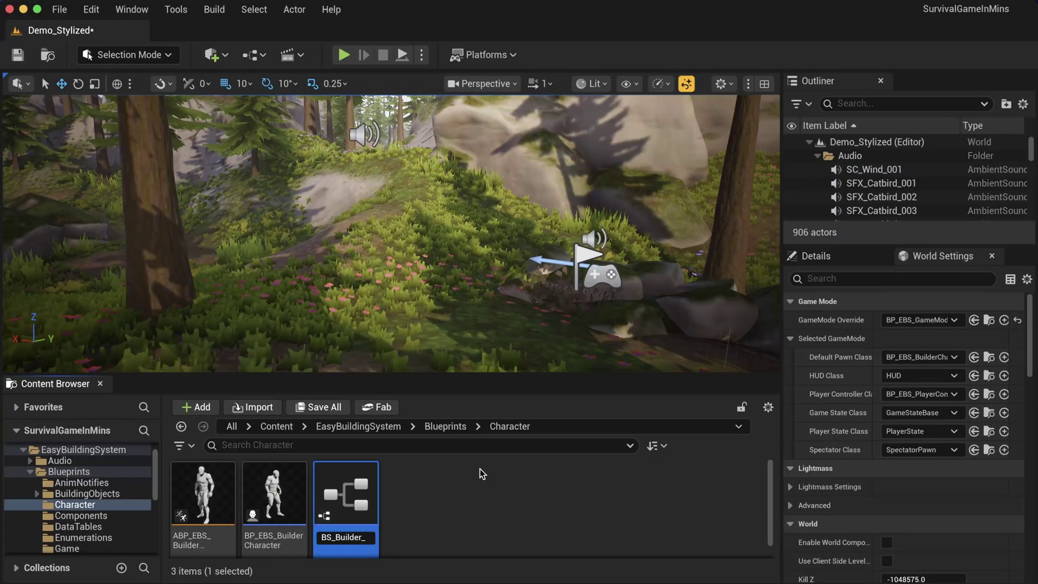
pyautogui.write('Custom')
pyautogui.press('Return')
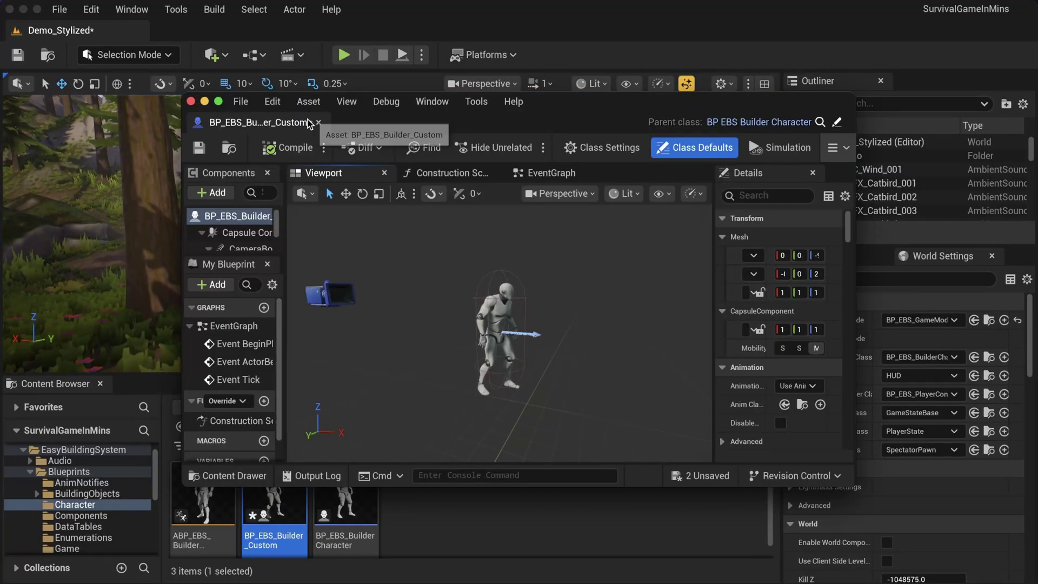
pyautogui.moveTo(311, 125); pyautogui.dragTo(282, 37)
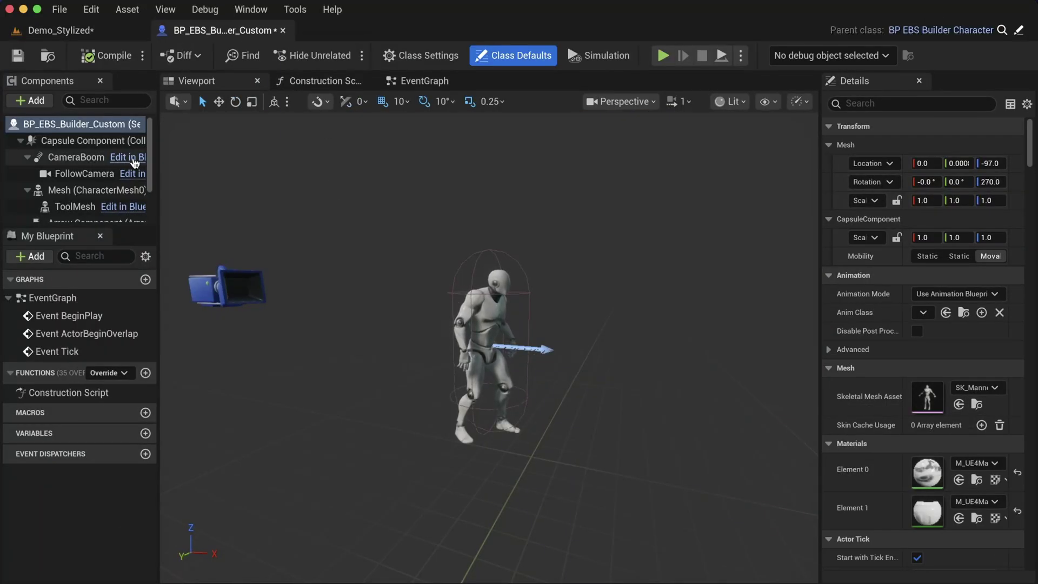
# Step: Set the Skeletal Mesh Asset of the Mesh (CharacterMesh0) component to SK_Survival_Character, then compile and save the Blueprint
pyautogui.click(76, 190)
pyautogui.scroll(-2, 75, 190)
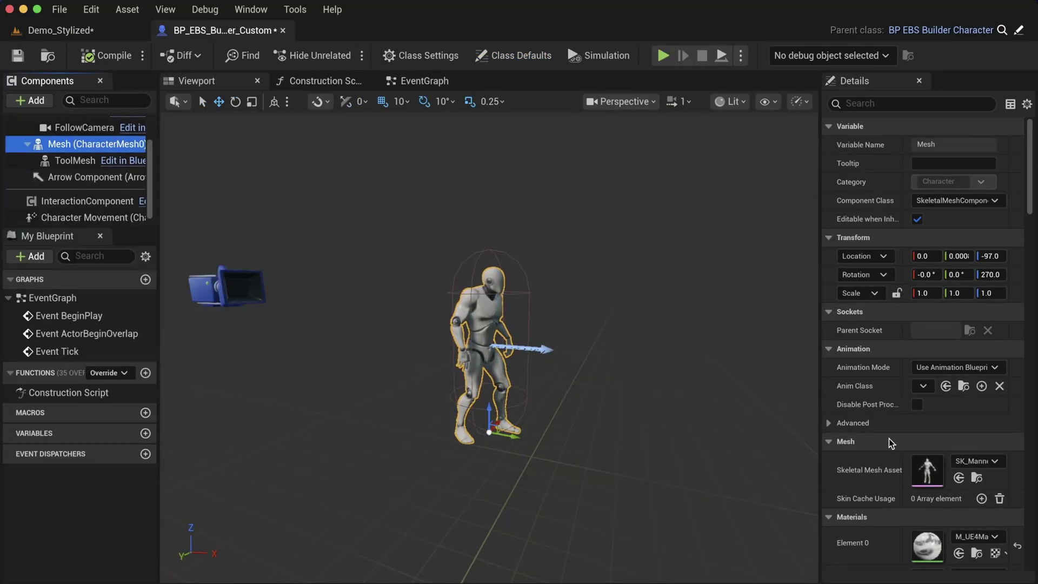
pyautogui.click(976, 461)
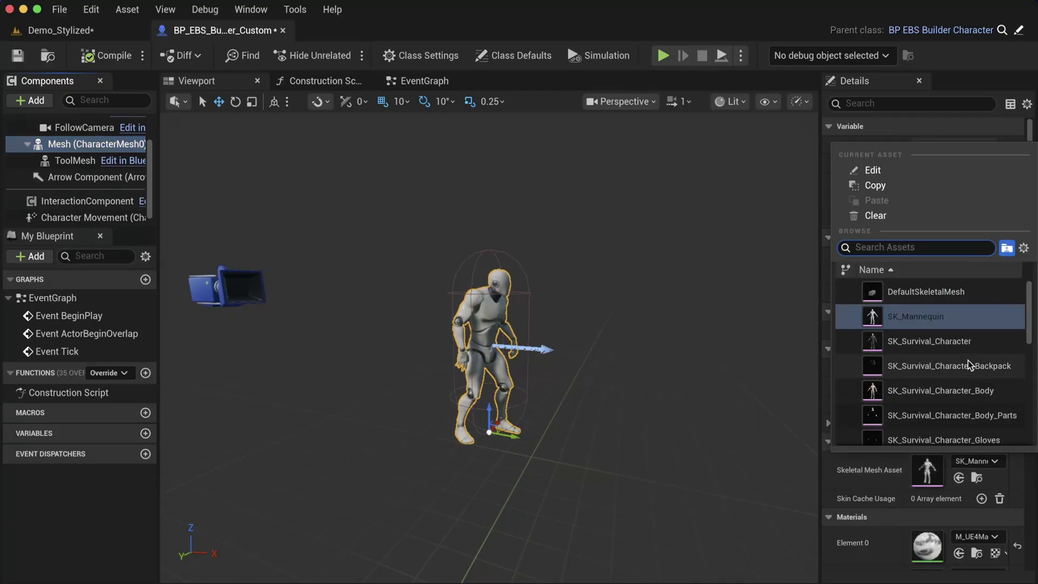
pyautogui.click(935, 341)
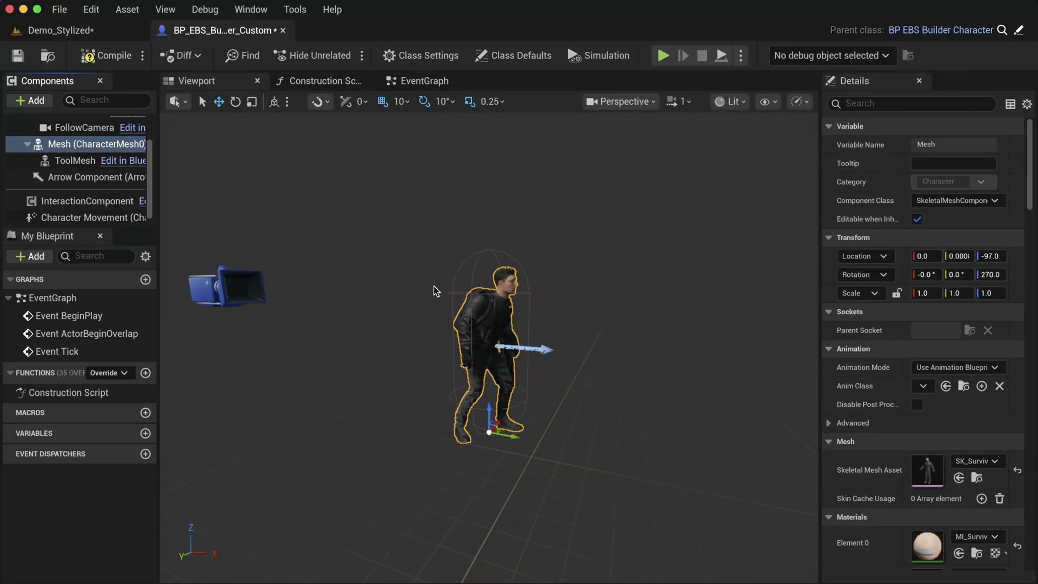
pyautogui.click(106, 55)
pyautogui.click(18, 55)
# Step: Play-test the Demo_Stylized level to check which character spawns, and end the play session
pyautogui.click(59, 31)
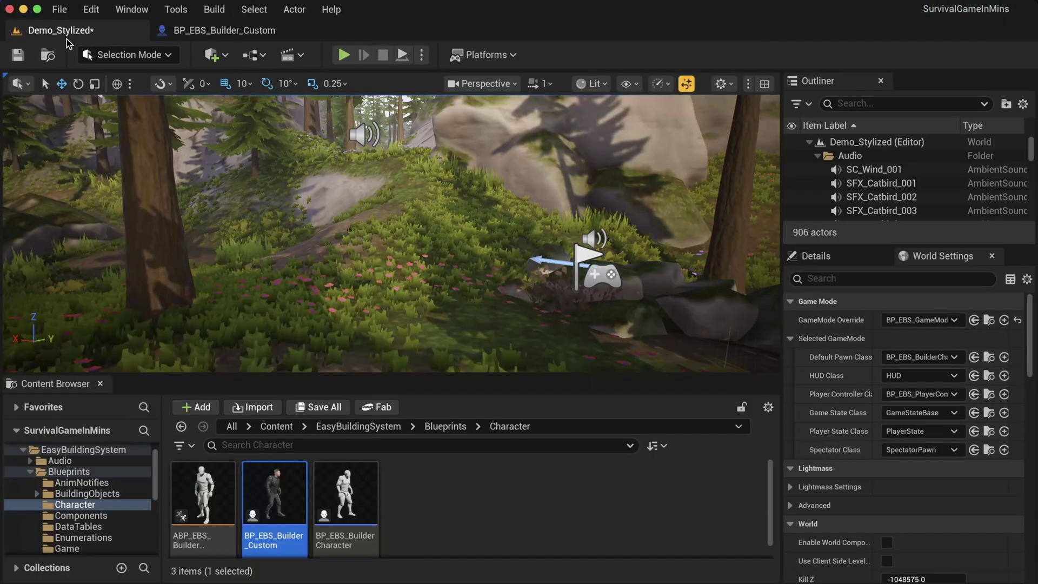
pyautogui.click(344, 54)
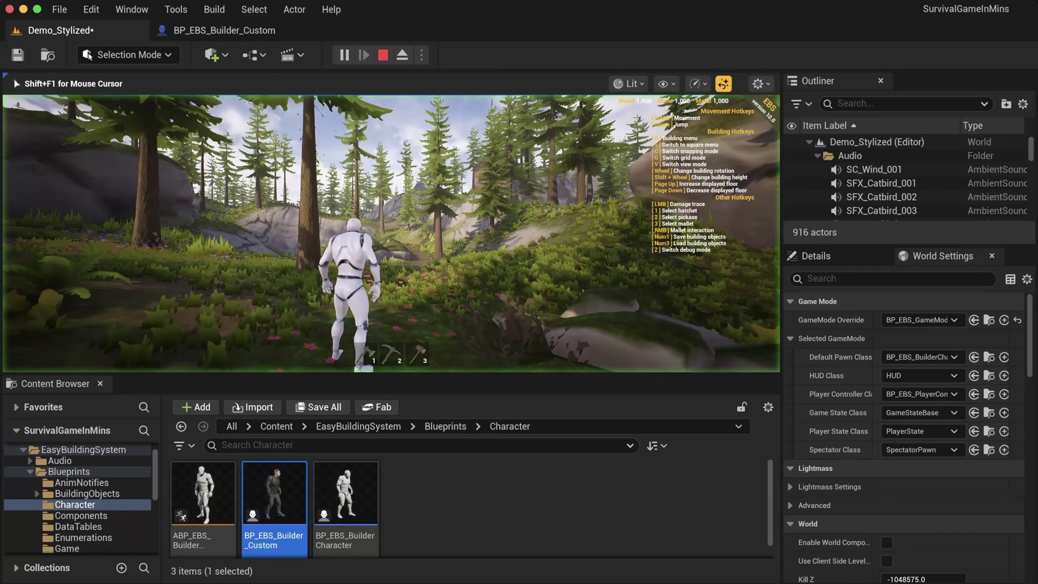
pyautogui.press('Escape')
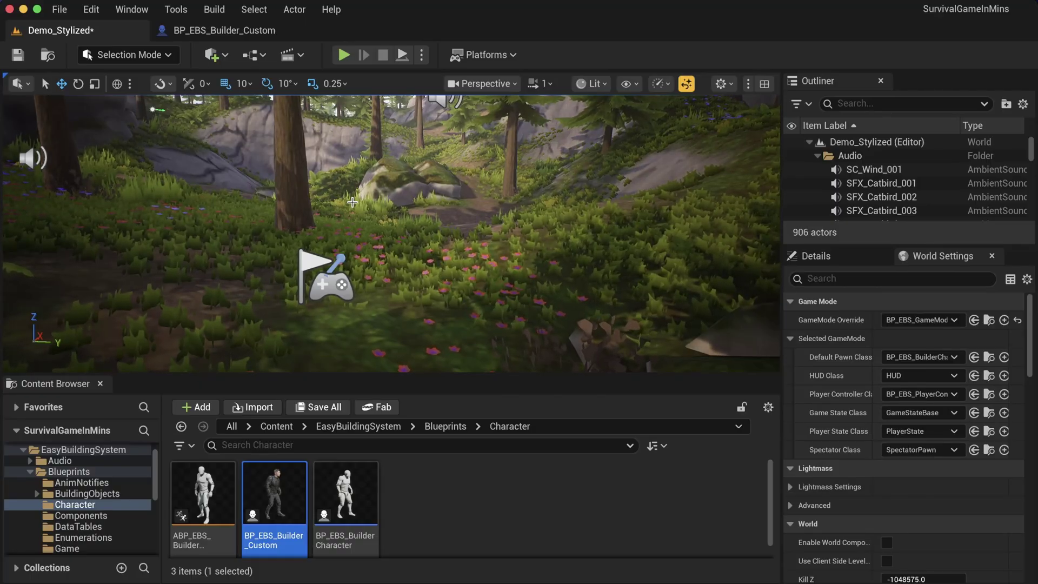
# Step: Set the Default Pawn Class to BP_EBS_Builder_Custom and play-test it by running the character around the forest, ending the session when done
pyautogui.moveTo(274, 494); pyautogui.dragTo(587, 483)
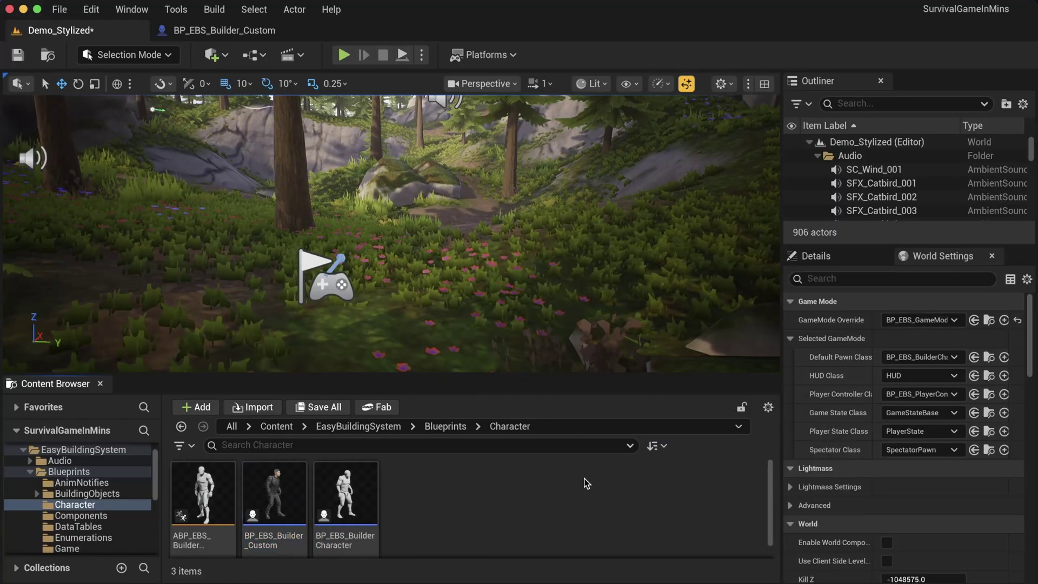
pyautogui.moveTo(274, 494); pyautogui.dragTo(905, 358)
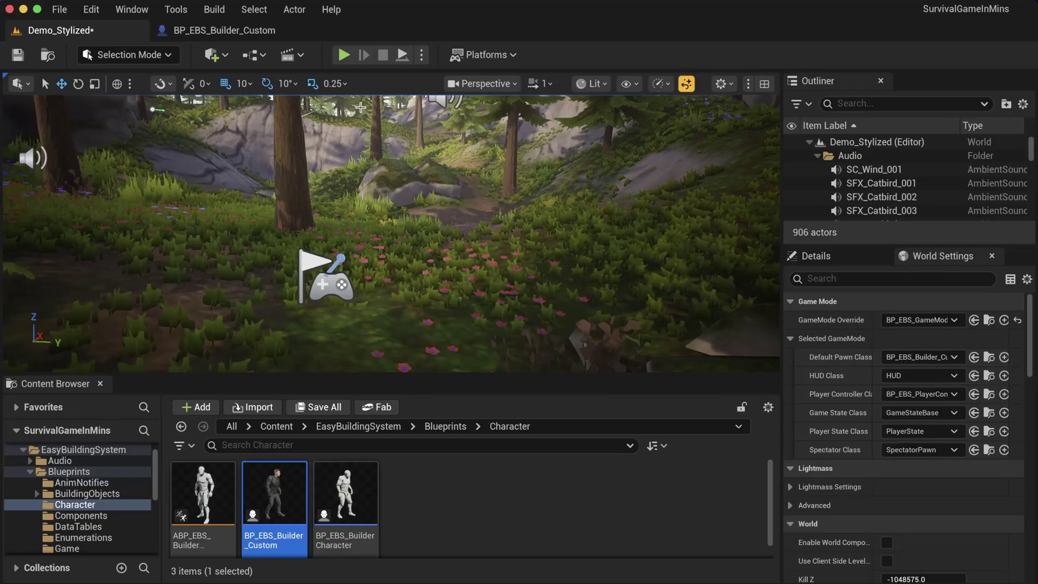
pyautogui.click(343, 55)
pyautogui.press('w')
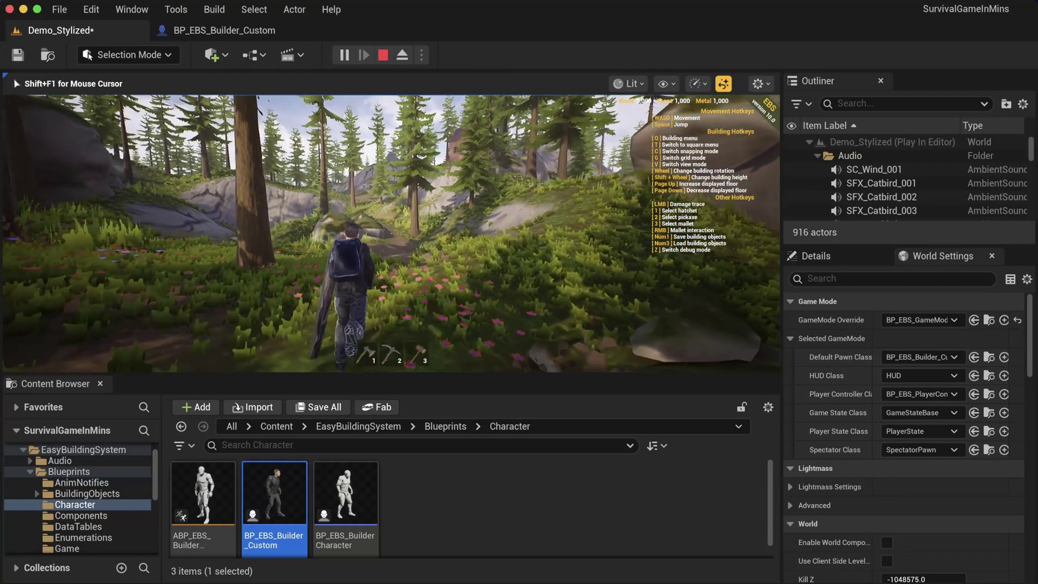
pyautogui.press('a')
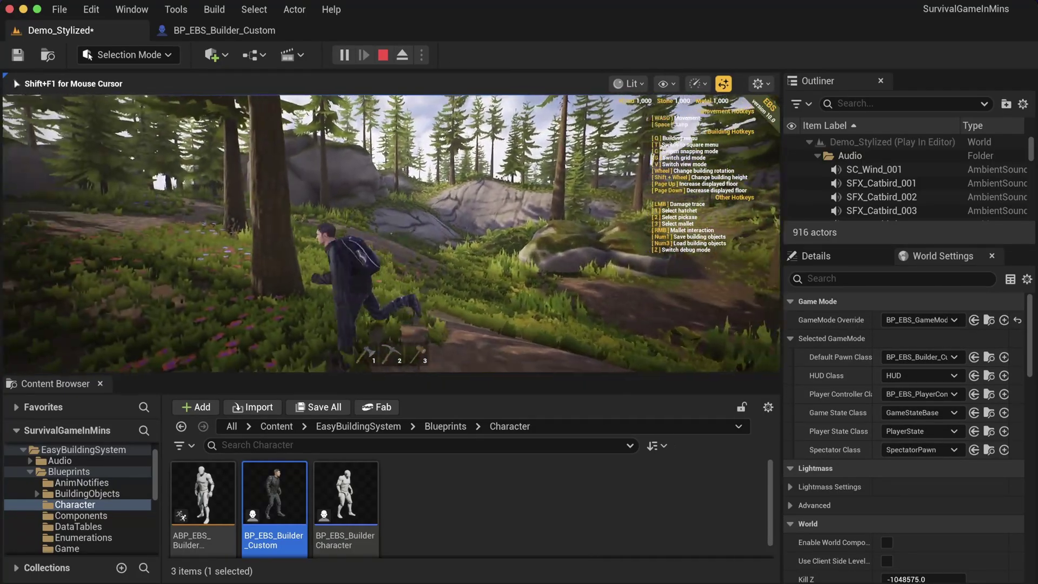
pyautogui.press('w')
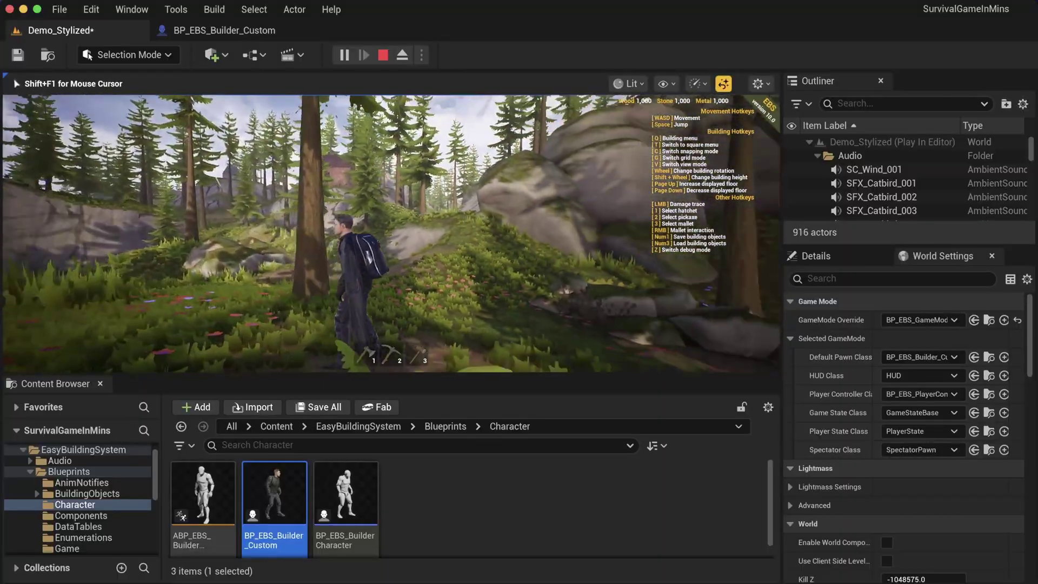
pyautogui.press('w')
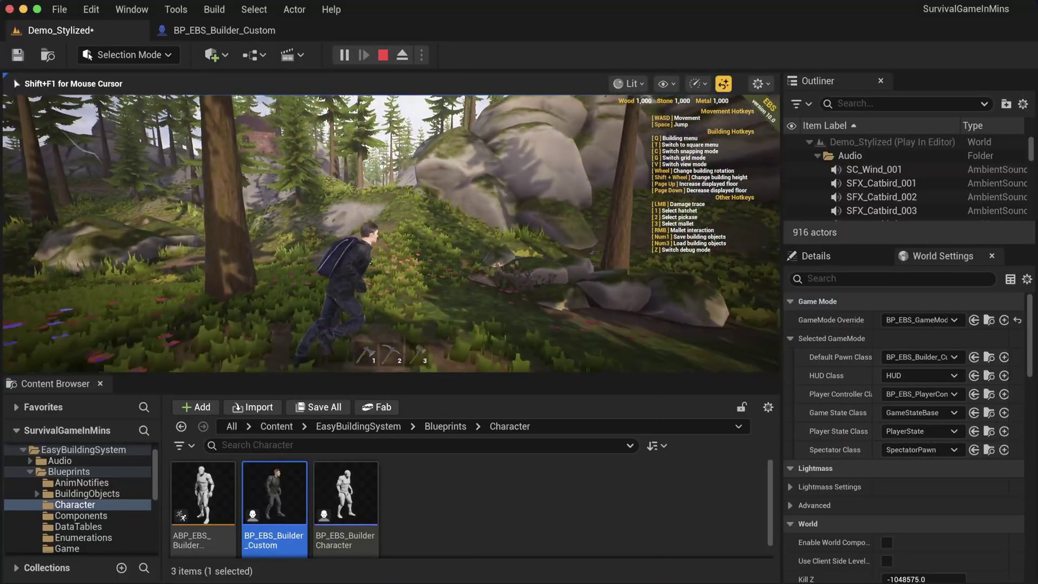
pyautogui.press('Escape')
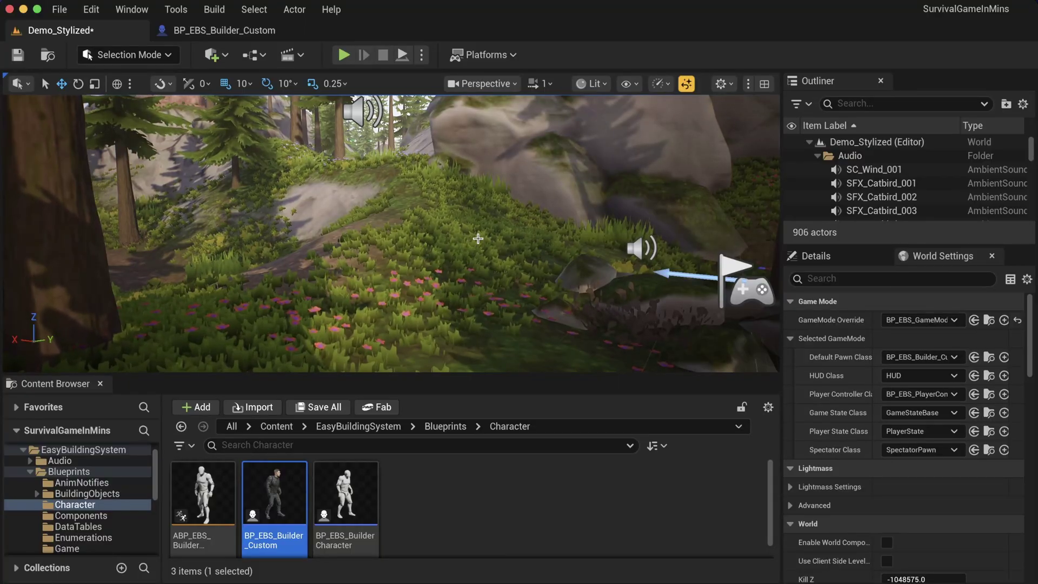
# Step: Undo the skeletal mesh change in BP_EBS_Builder_Custom, compile the Blueprint and save everything, including the level
pyautogui.click(257, 32)
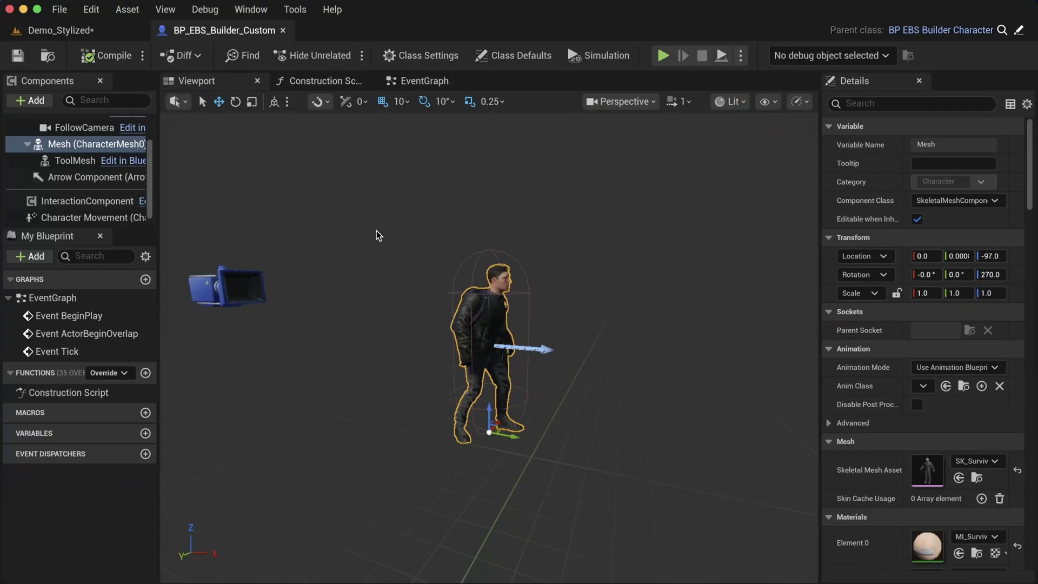
pyautogui.press('super+z')
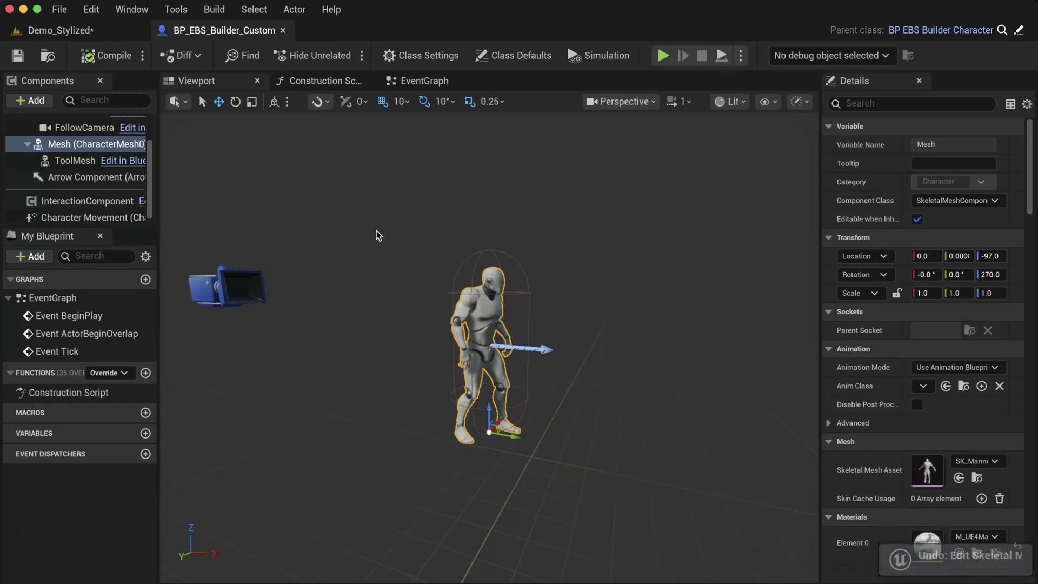
pyautogui.click(97, 60)
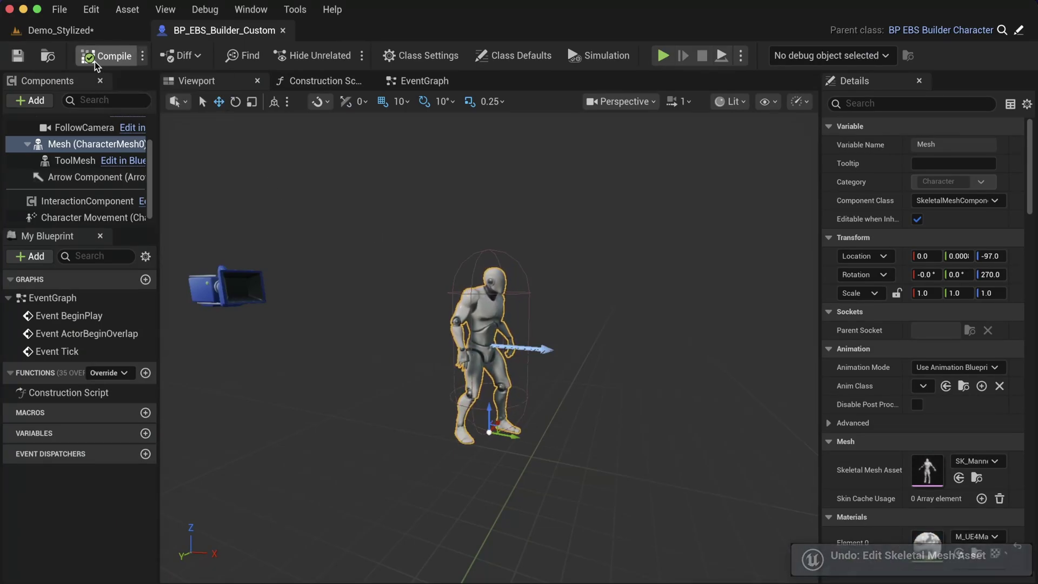
pyautogui.click(17, 55)
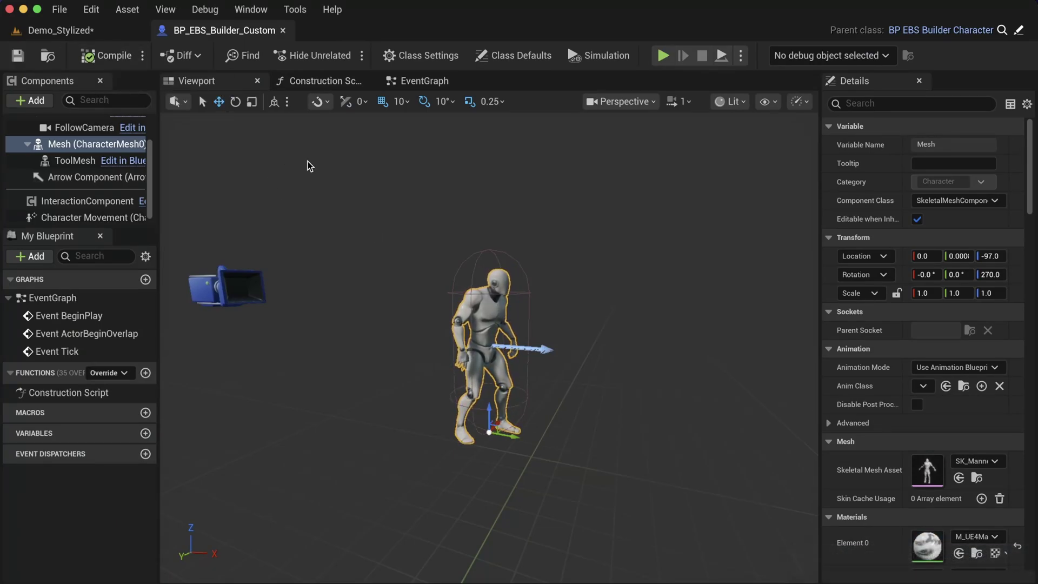
pyautogui.press('super+shift+s')
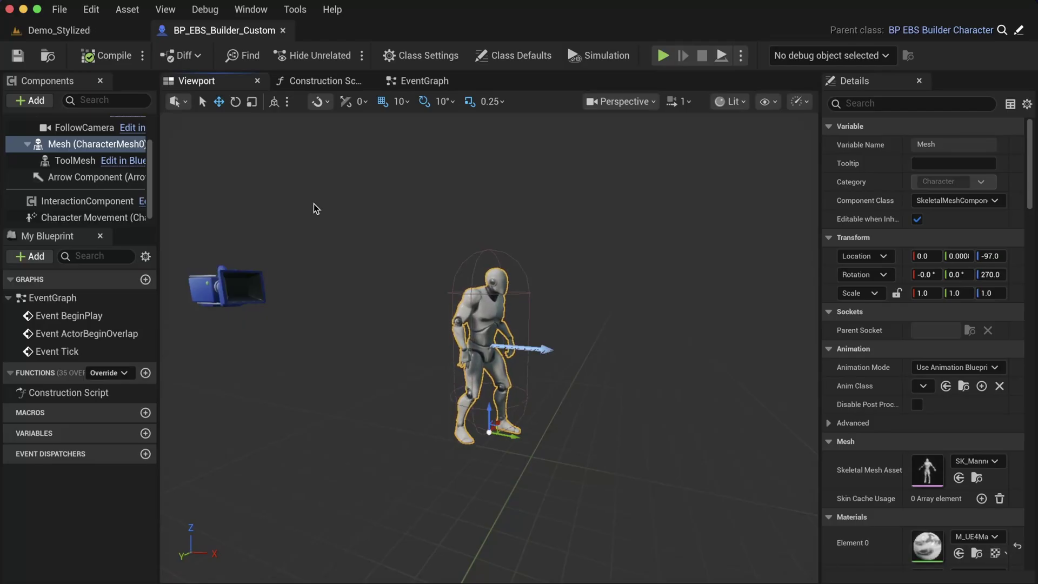
# Step: Add a Skeletal Mesh component named Custom under Mesh (CharacterMesh0) and assign SK_Survival_Character as its Skeletal Mesh Asset
pyautogui.click(130, 144)
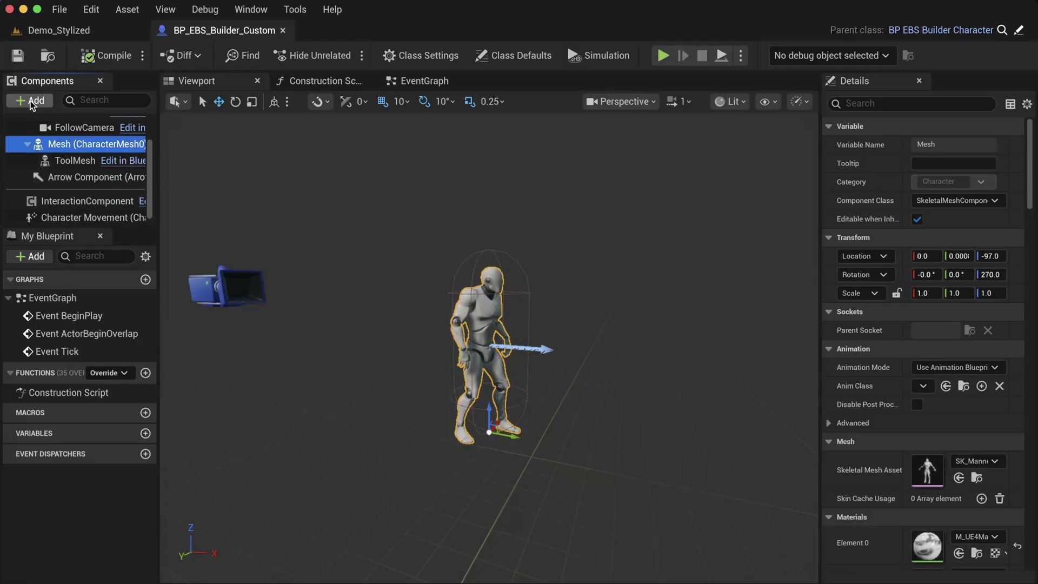
pyautogui.click(30, 101)
pyautogui.click(54, 236)
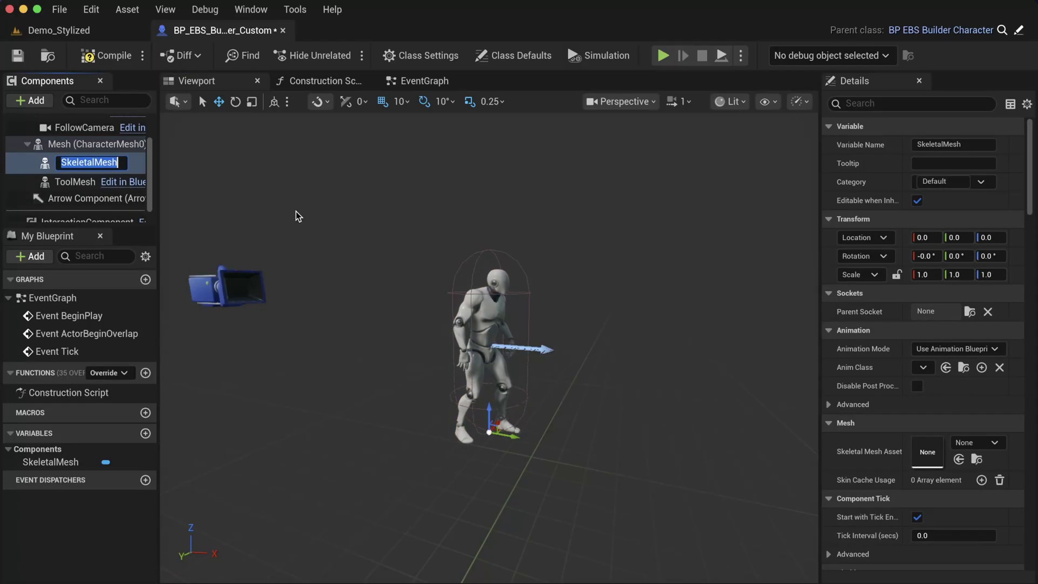
pyautogui.write('Custom')
pyautogui.press('Return')
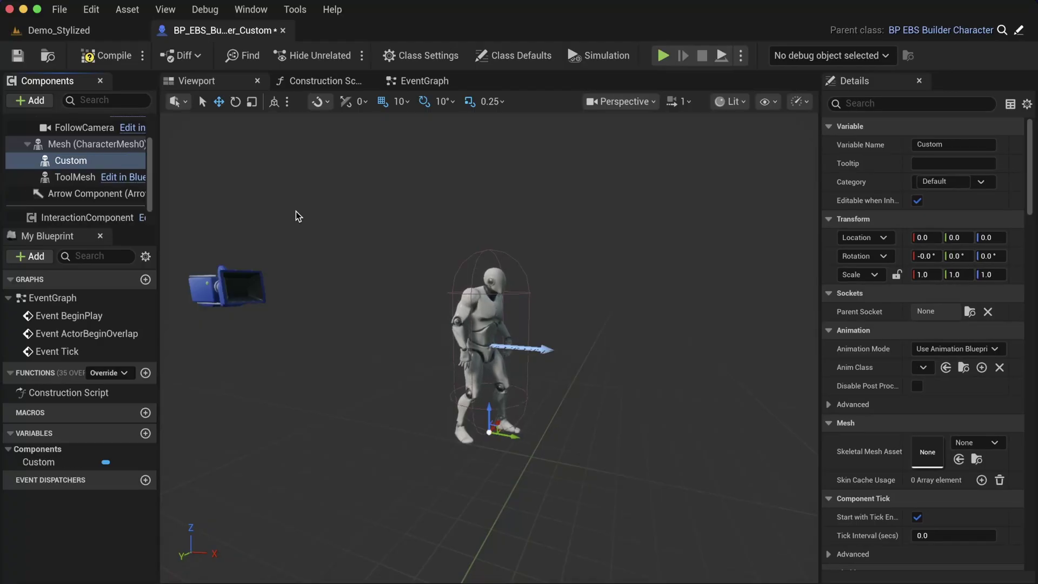
pyautogui.click(994, 442)
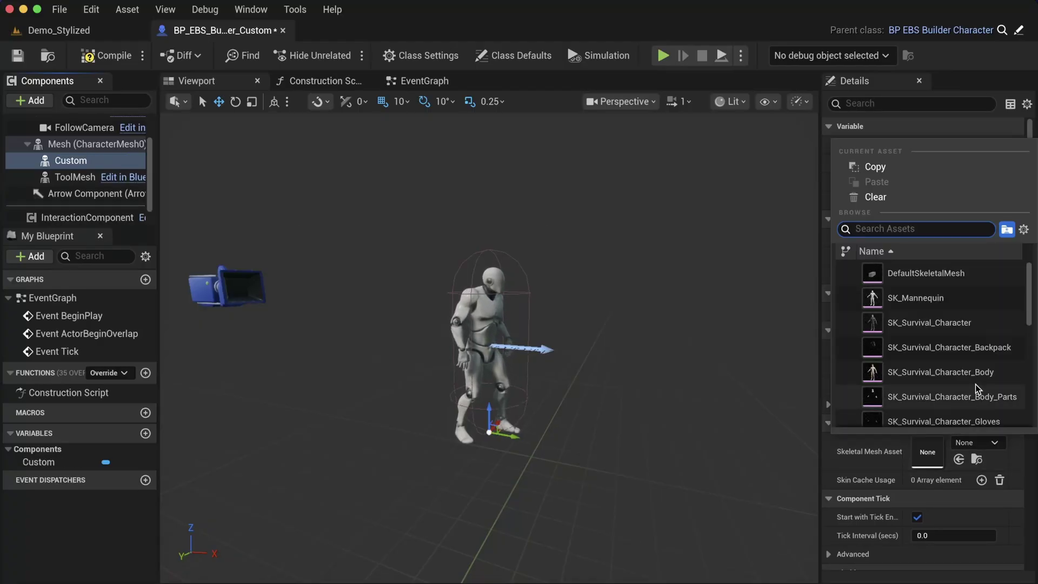
pyautogui.click(967, 322)
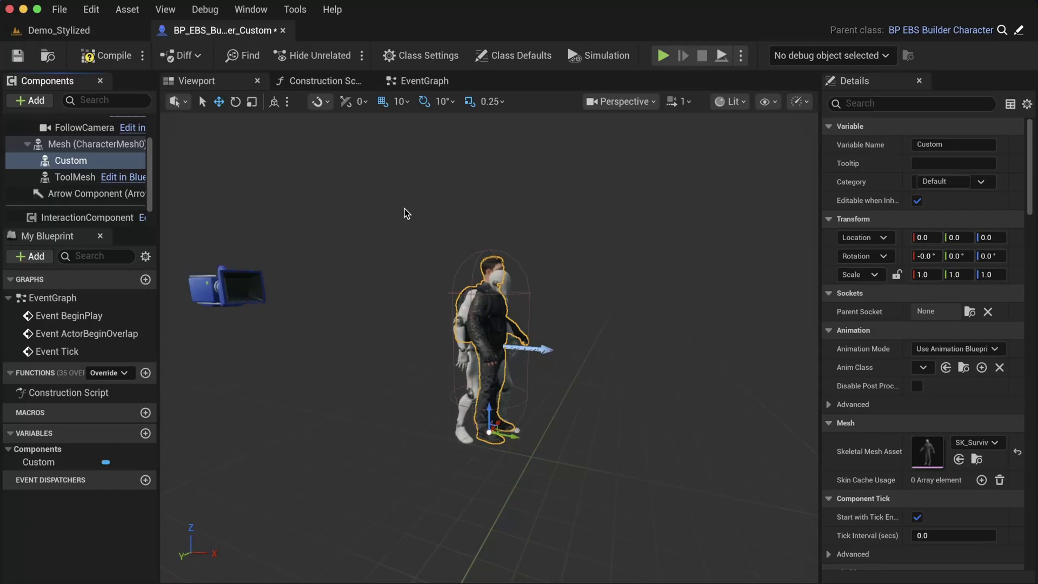
# Step: Compile and save BP_EBS_Builder_Custom with its Custom mesh component, and return to its Character folder in the level editor
pyautogui.click(119, 143)
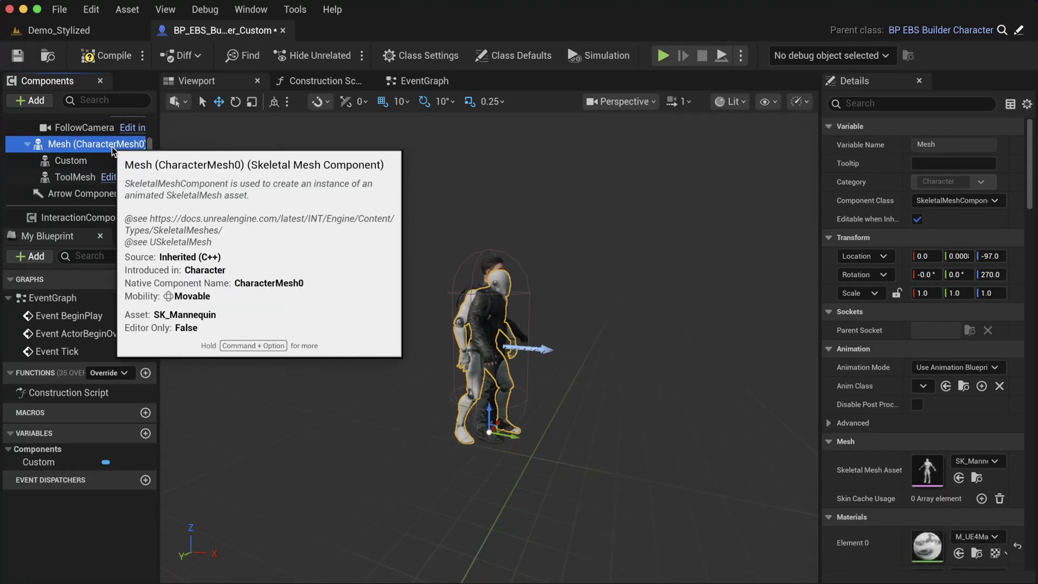
pyautogui.click(123, 162)
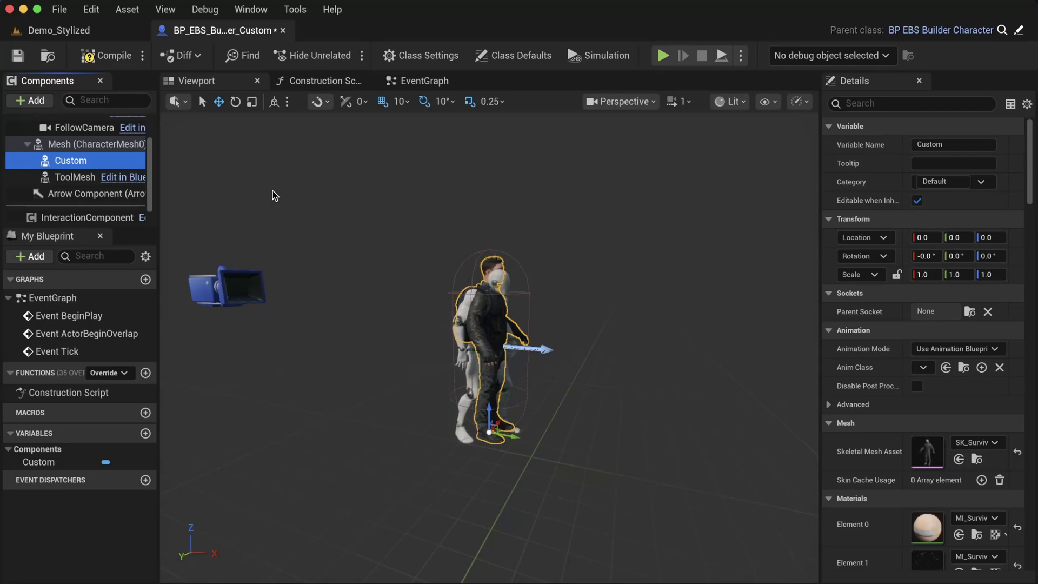
pyautogui.click(104, 55)
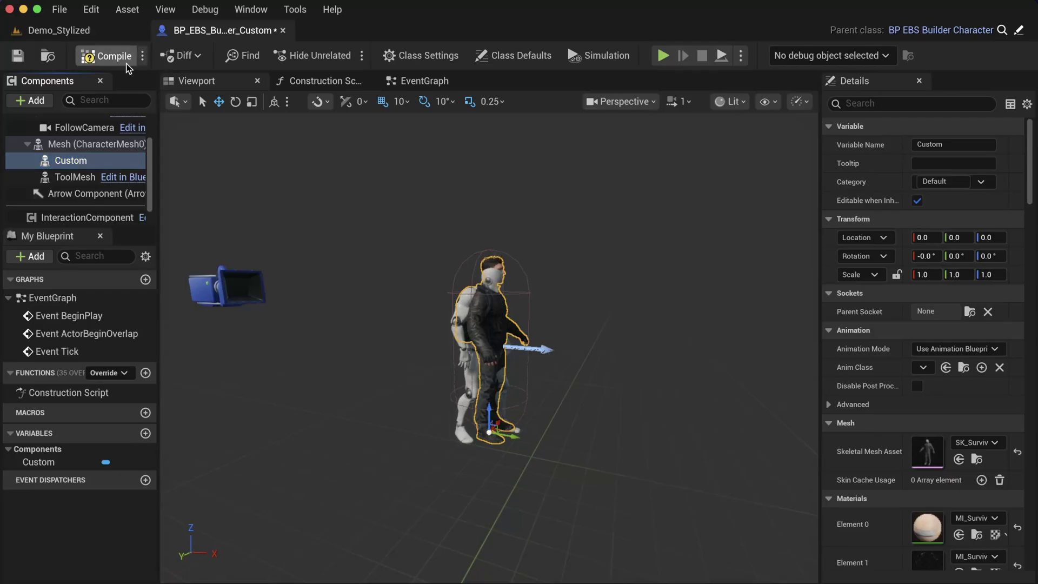
pyautogui.click(42, 59)
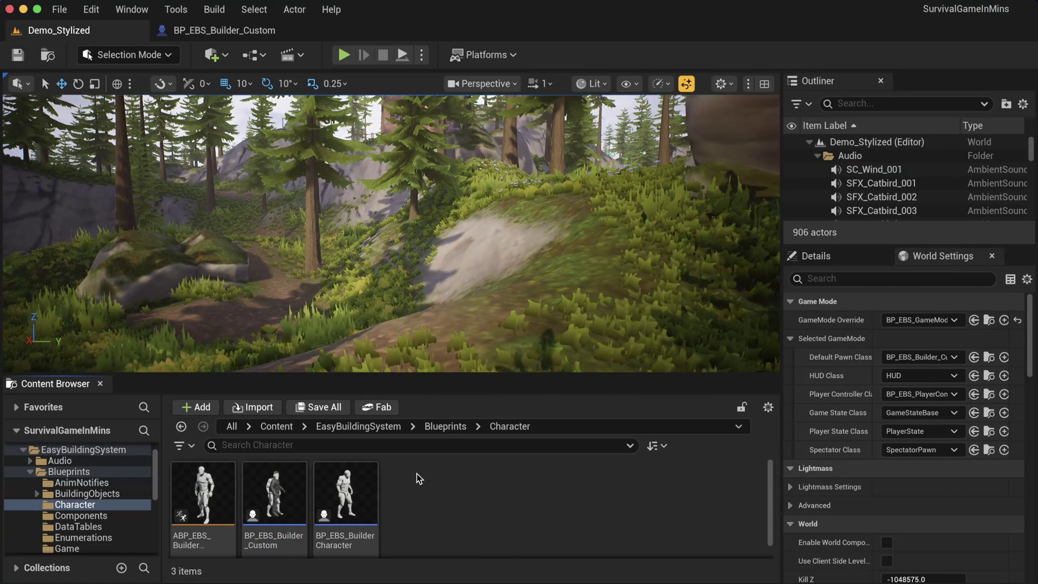
# Step: Create an Animation Blueprint named ABP_Custom for the SKEL_Survival_Character skeleton in the Character folder
pyautogui.rightClick(449, 510)
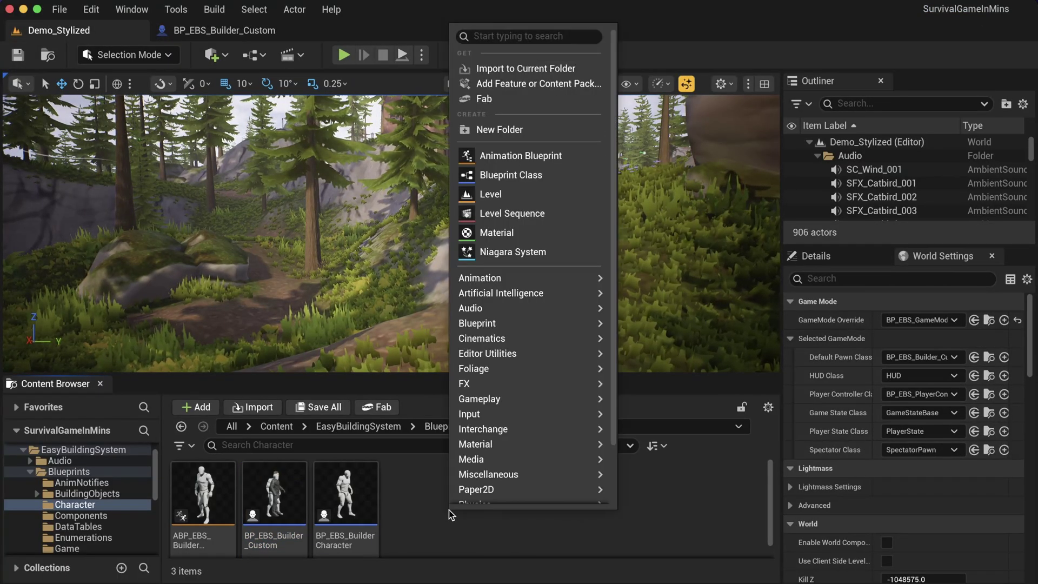
pyautogui.moveTo(578, 277)
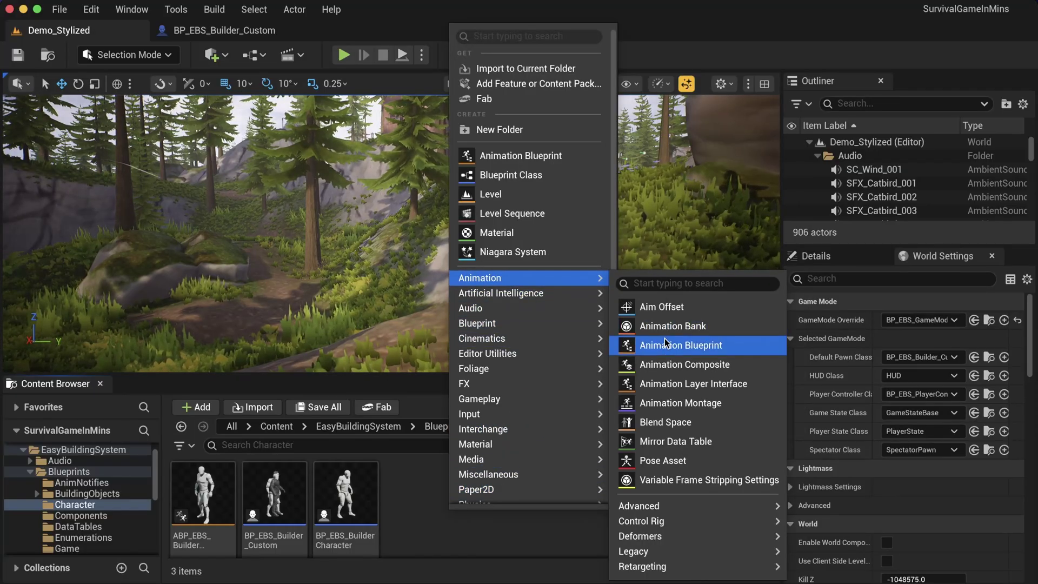
pyautogui.click(680, 345)
pyautogui.click(546, 168)
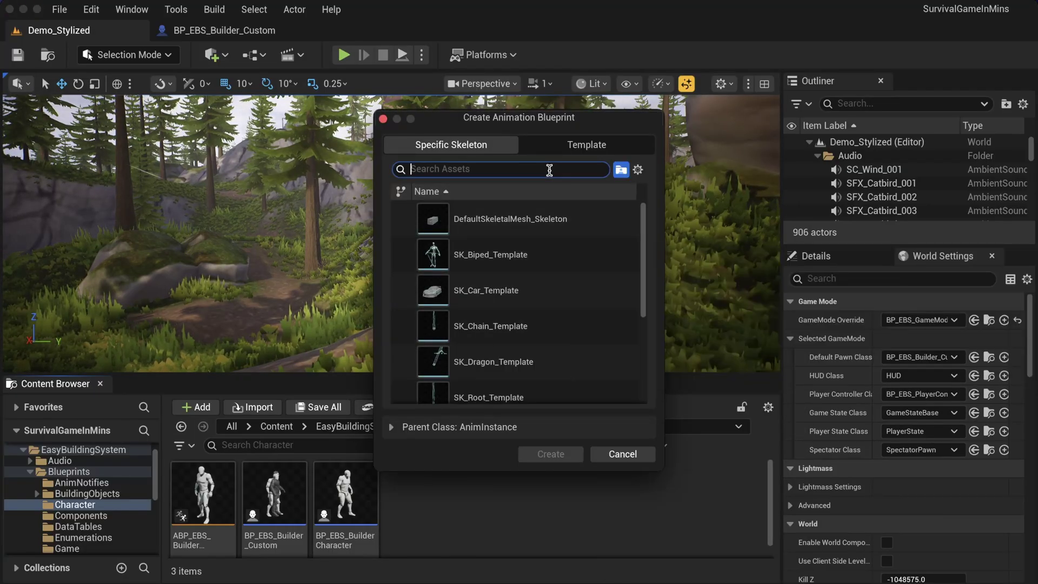
pyautogui.write('sur')
pyautogui.click(536, 209)
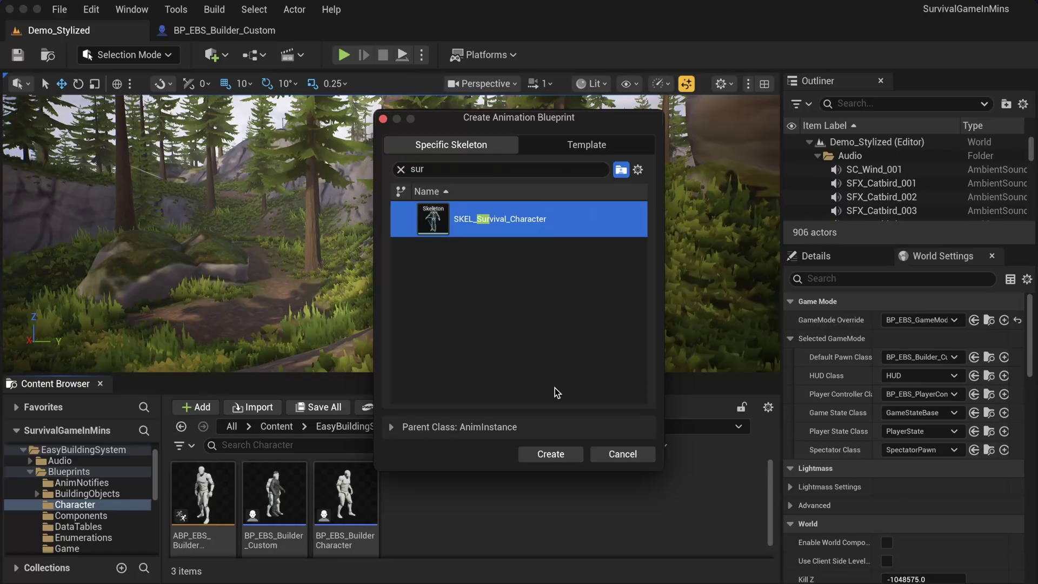
pyautogui.click(552, 456)
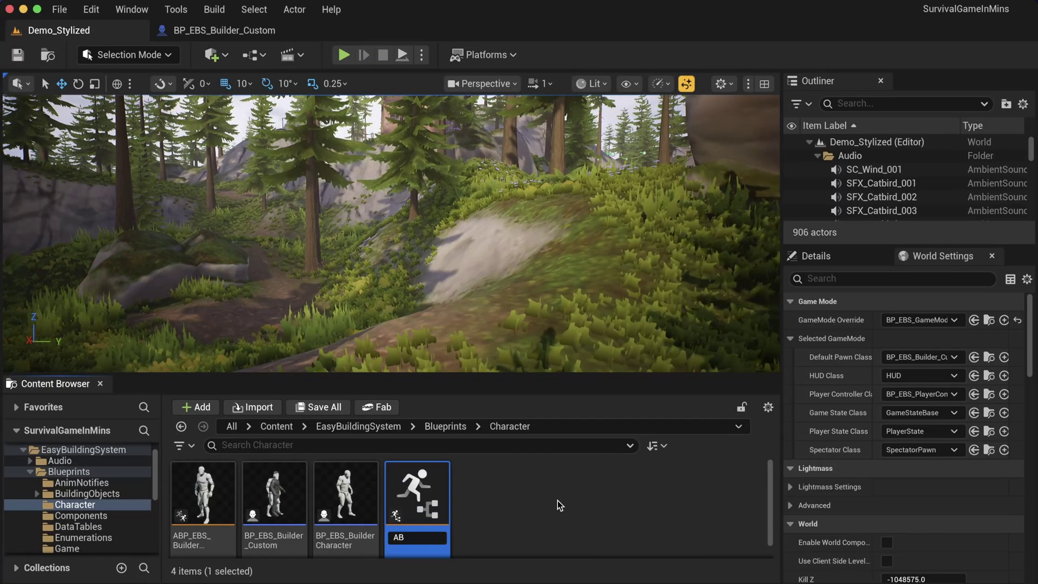
pyautogui.write('P_Cus')
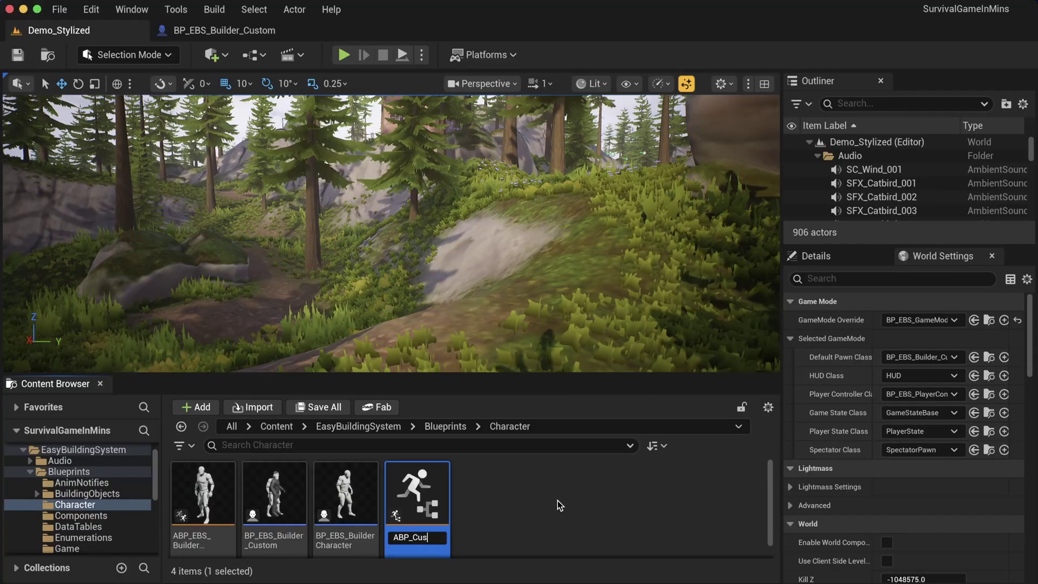
pyautogui.write('tom')
pyautogui.press('Return')
pyautogui.press('Return')
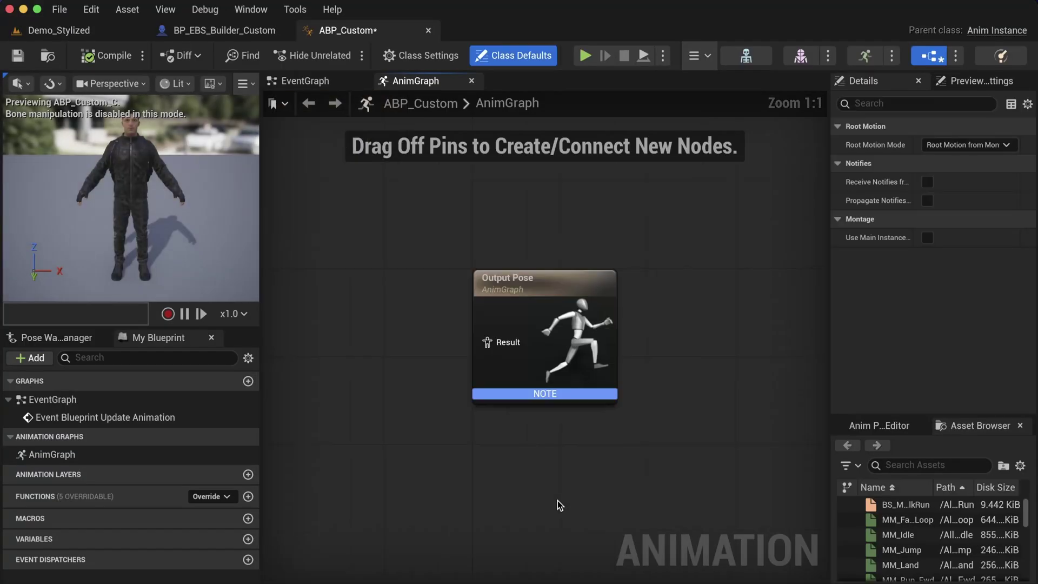
# Step: Open ABP_Custom, feed a Retarget Pose From Mesh node into the Output Pose, and compile the Blueprint
pyautogui.moveTo(487, 342); pyautogui.dragTo(401, 338)
pyautogui.write('re')
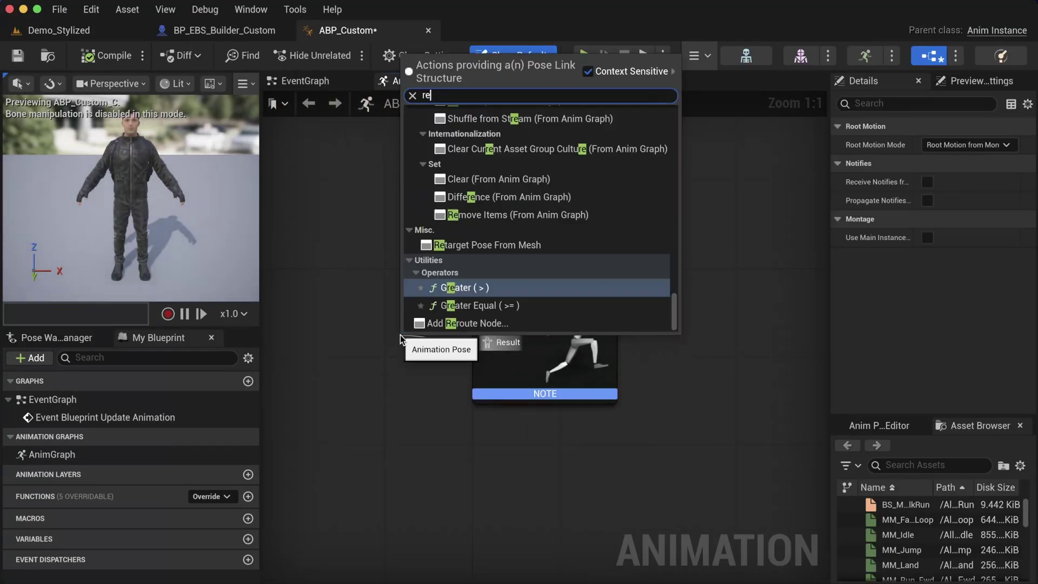
pyautogui.write('tar')
pyautogui.click(484, 226)
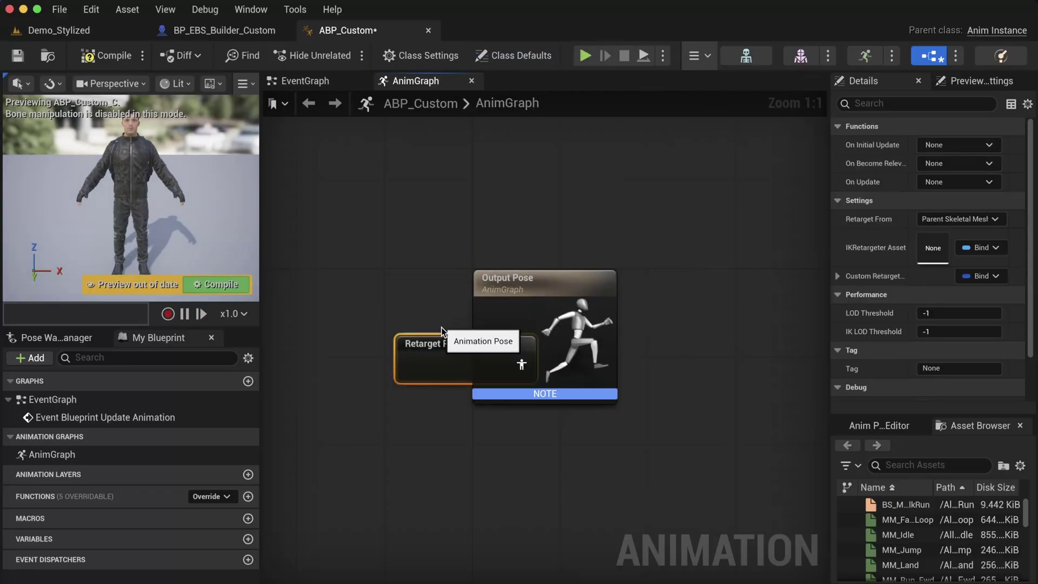
pyautogui.moveTo(441, 327); pyautogui.dragTo(351, 311)
pyautogui.click(227, 285)
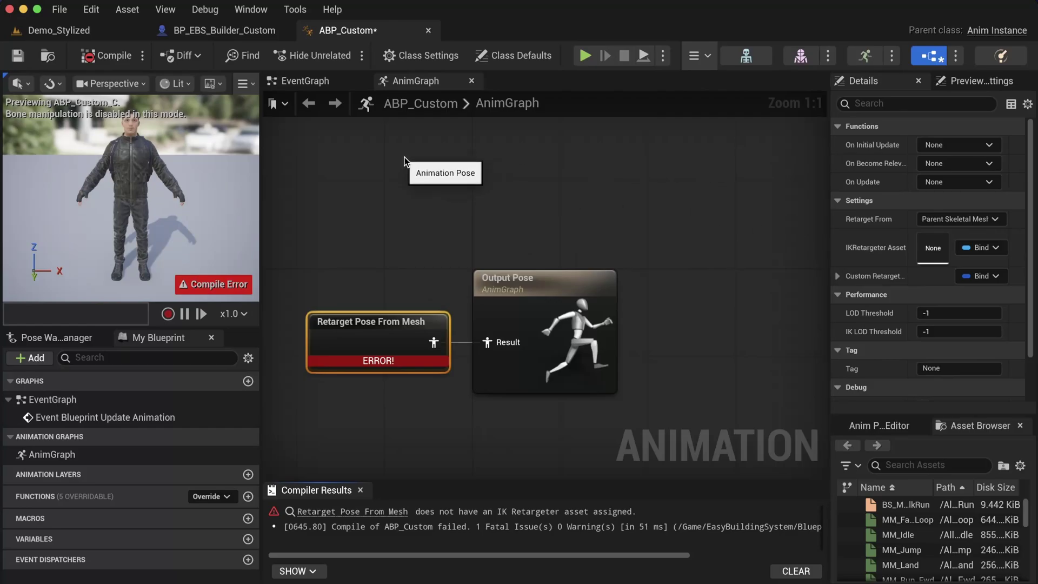
# Step: Find A_Mannequin_Axe_Run in EasyBuildingSystem's Mannequin/Animations folder and start Retarget Animations for it
pyautogui.click(128, 36)
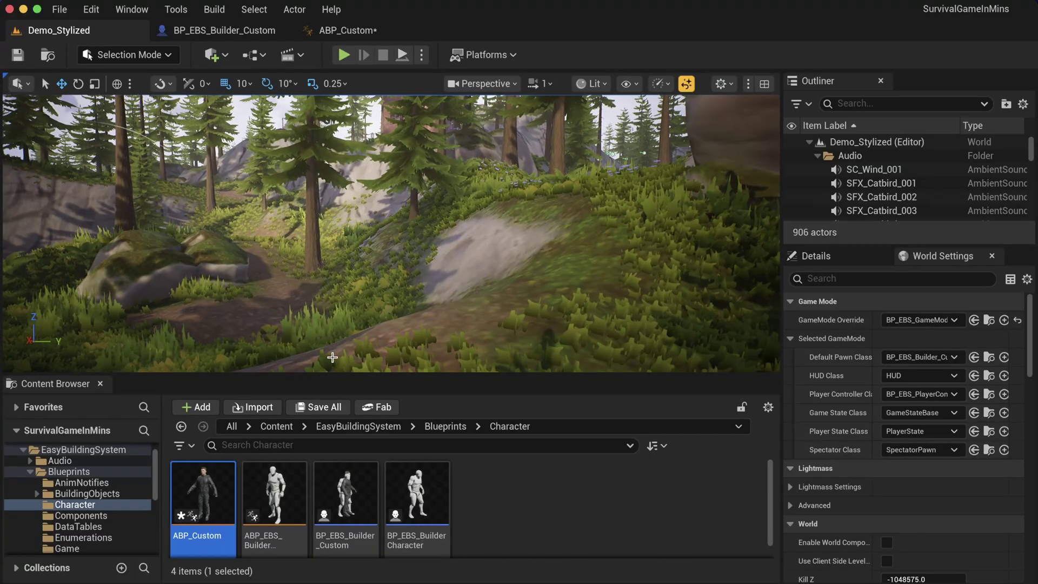
pyautogui.click(283, 426)
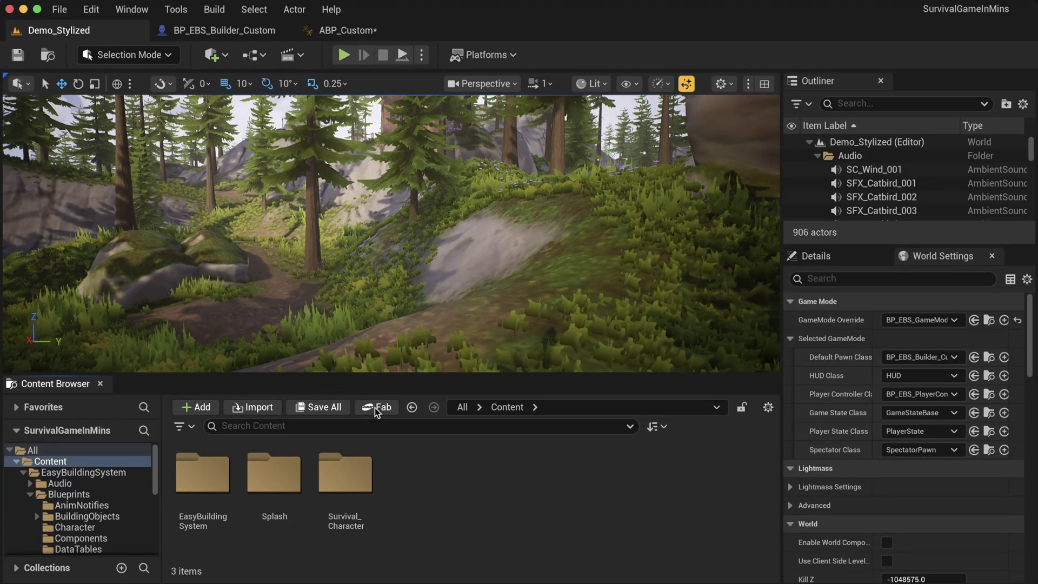
pyautogui.doubleClick(227, 489)
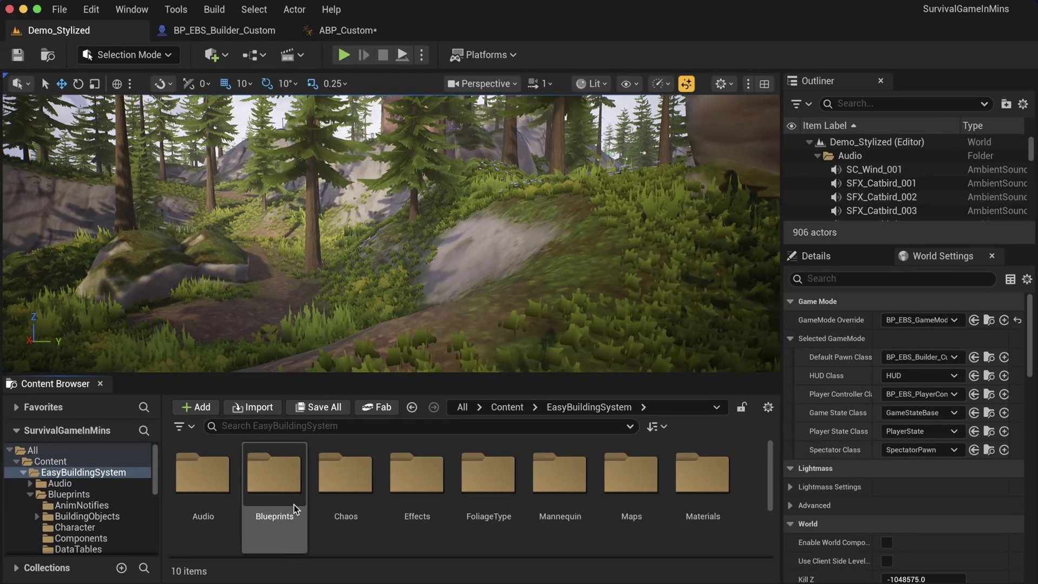
pyautogui.click(569, 520)
pyautogui.doubleClick(571, 520)
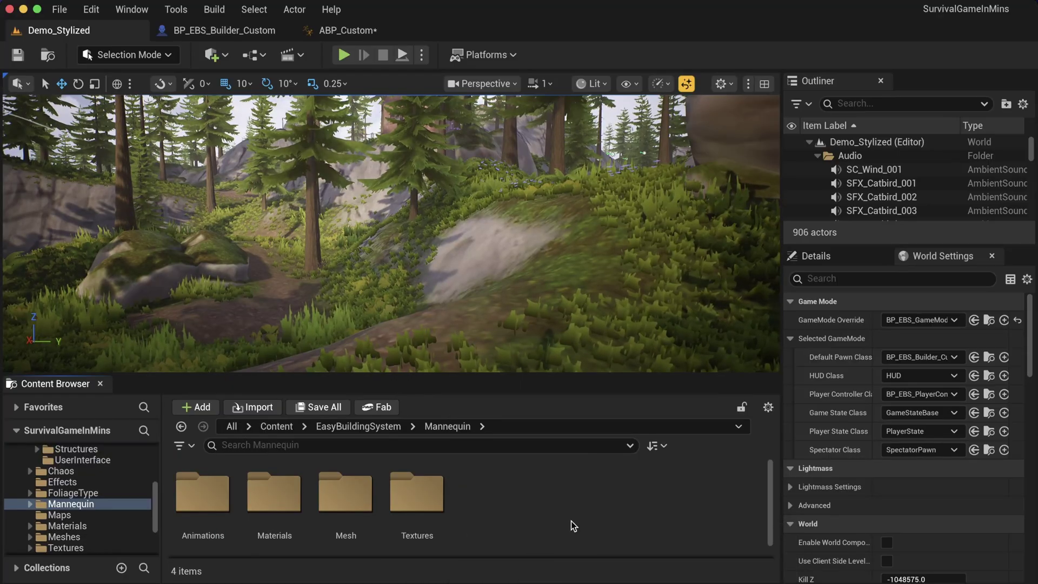
pyautogui.doubleClick(214, 489)
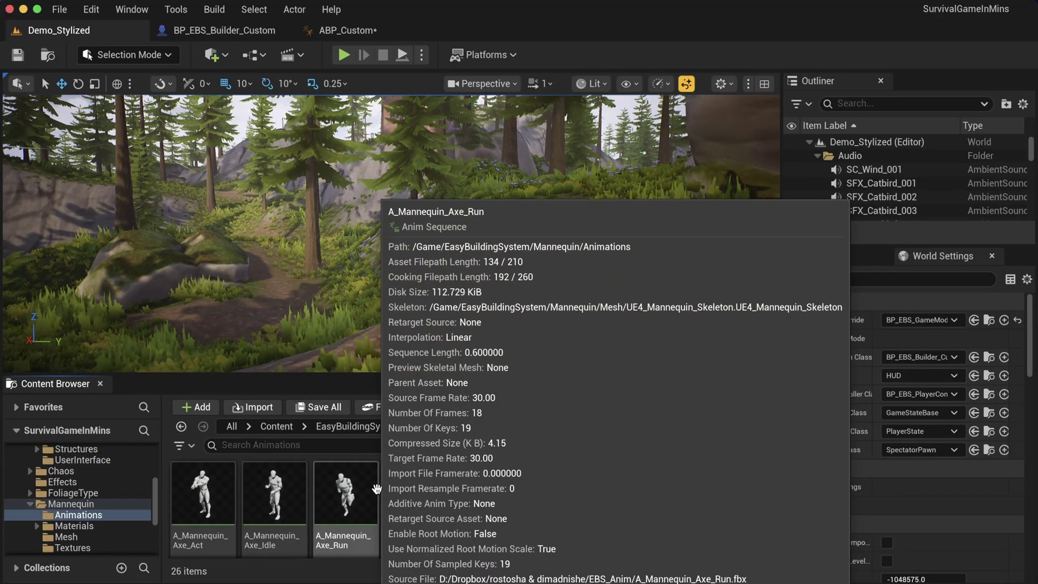
pyautogui.rightClick(377, 488)
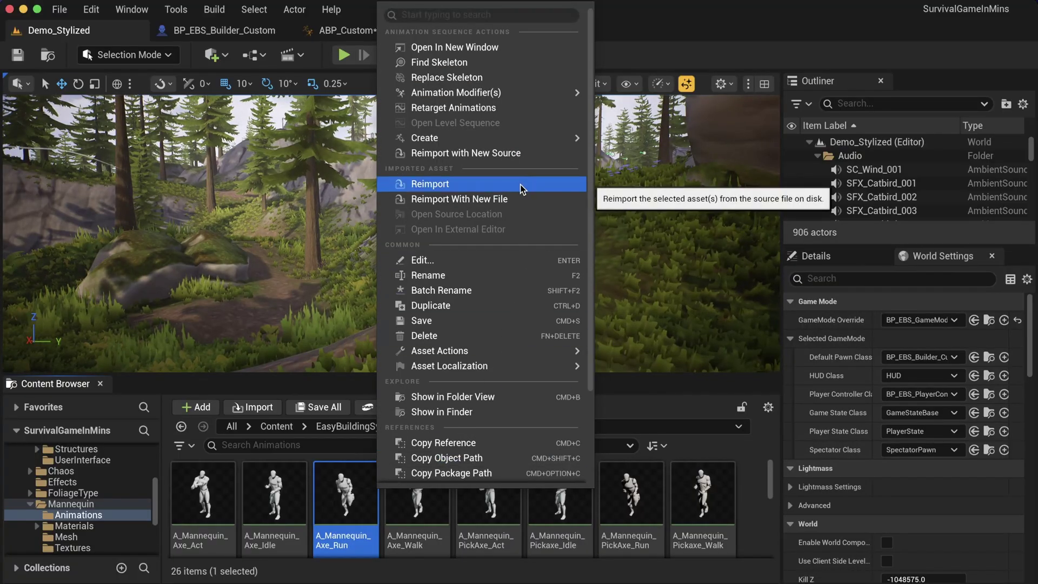
pyautogui.click(522, 108)
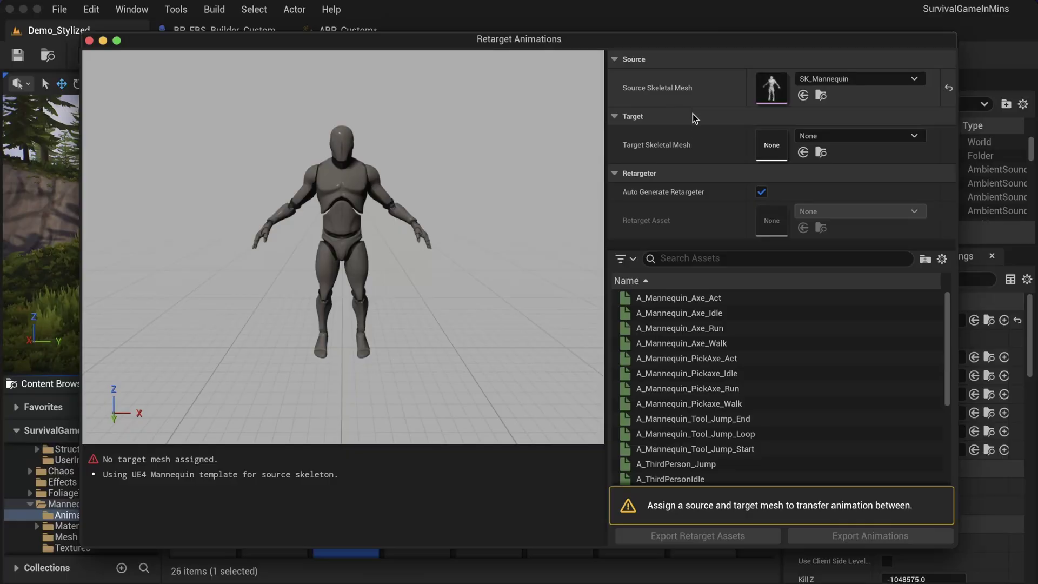
# Step: Set the Target Skeletal Mesh of the animation retargeting to SK_Survival_Character
pyautogui.click(807, 142)
pyautogui.write('sur')
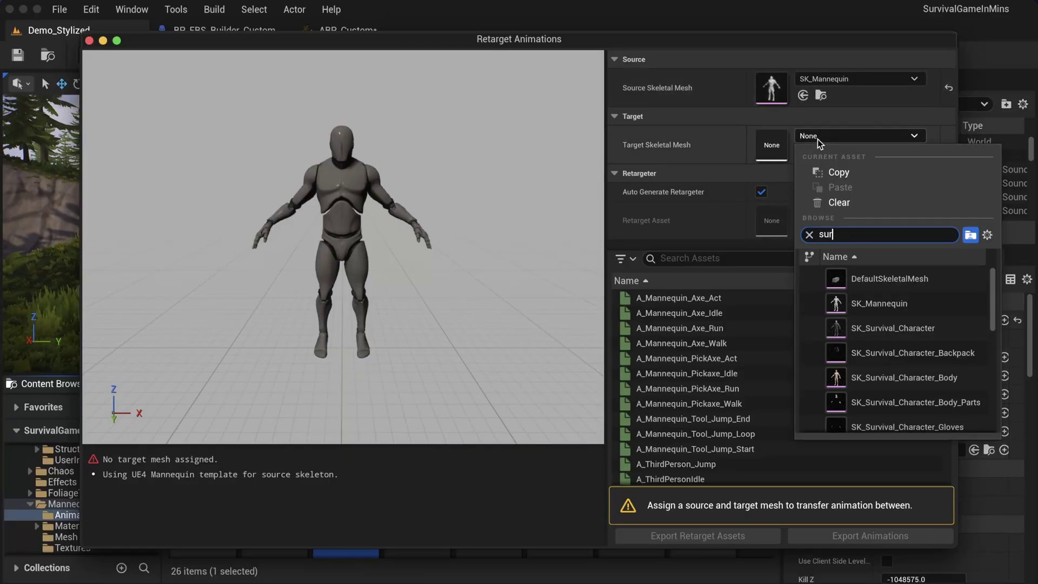
pyautogui.click(897, 279)
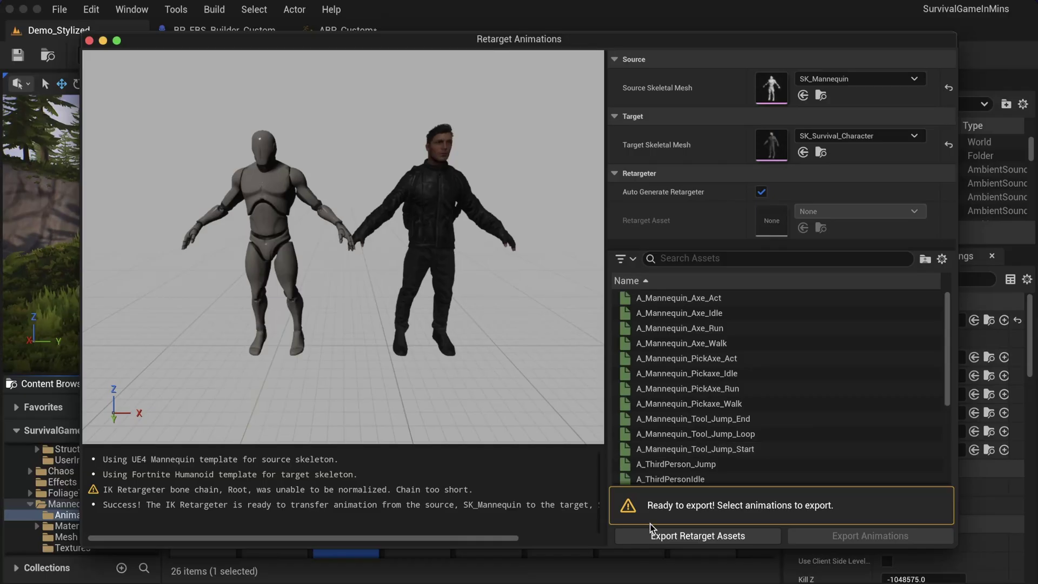
# Step: Export the retarget assets to a new Content folder named Retargeter, and close the Retarget Animations window
pyautogui.click(678, 536)
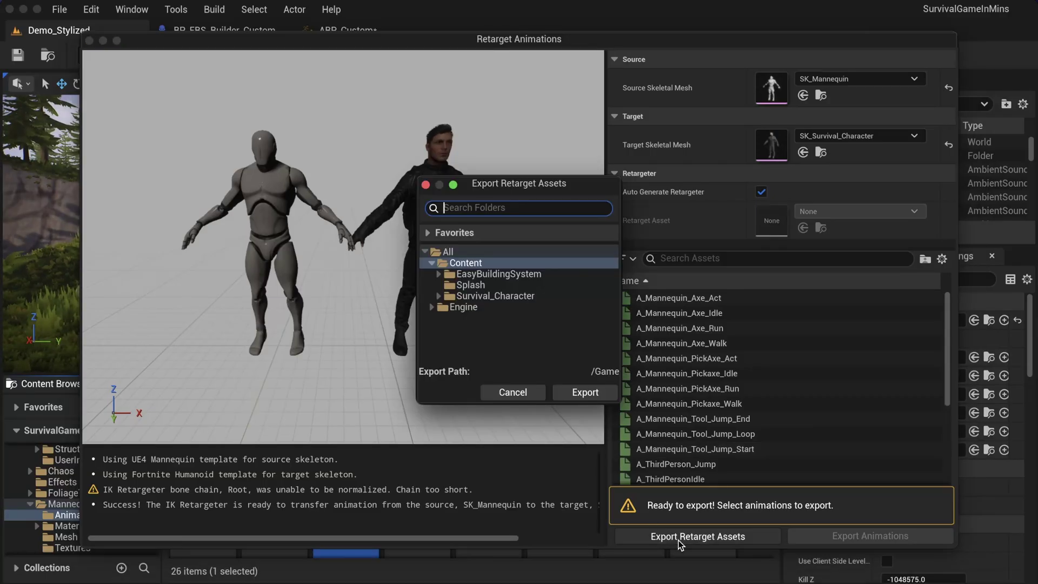
pyautogui.rightClick(471, 263)
pyautogui.click(496, 280)
pyautogui.write('Retargeter')
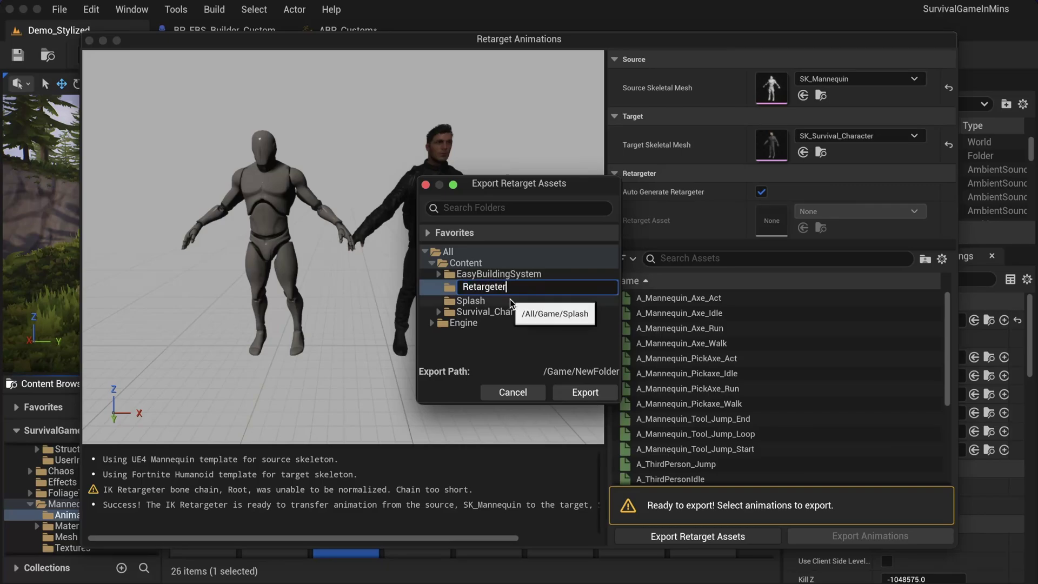
pyautogui.press('Return')
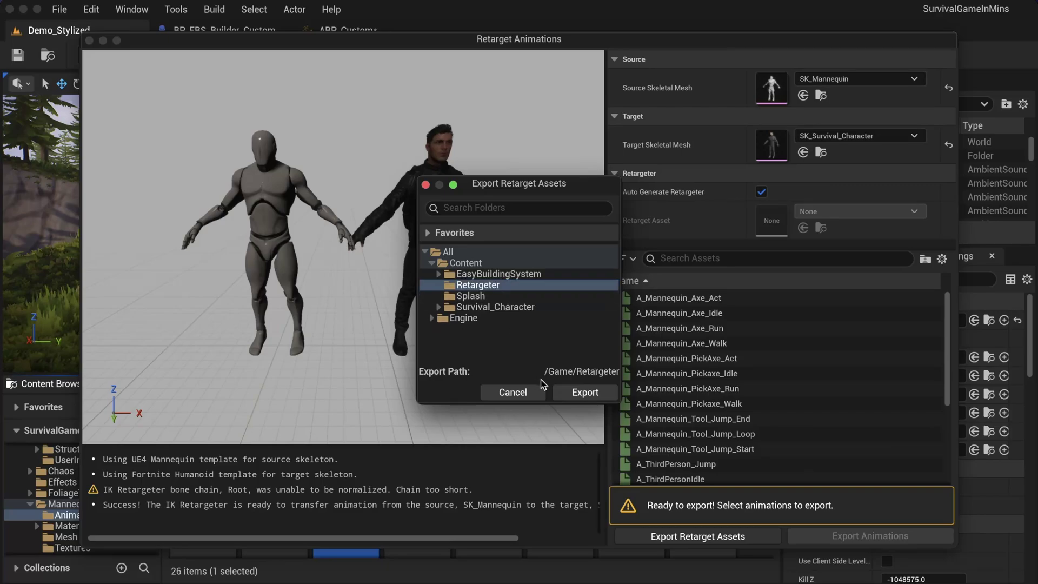
pyautogui.click(585, 392)
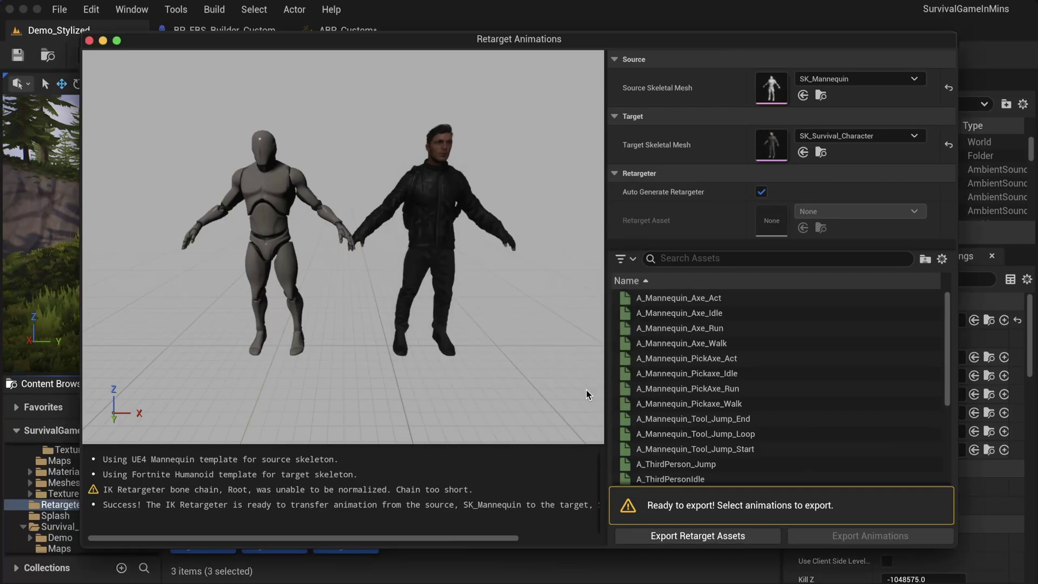
pyautogui.click(89, 43)
# Step: Rename the auto-generated IK Retargeter in the Retargeter folder as RTG_MannequinToCustom
pyautogui.click(446, 515)
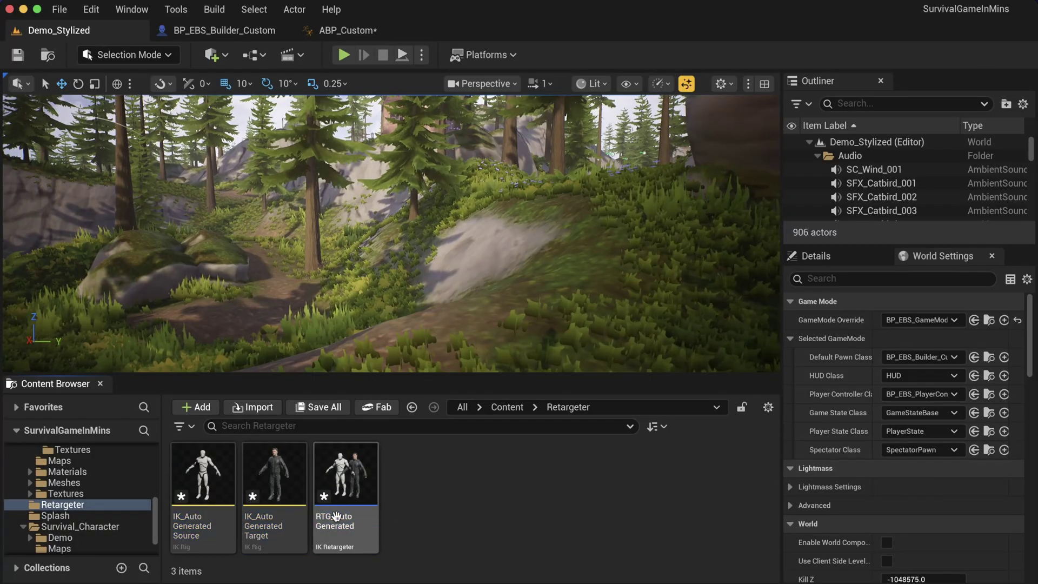
pyautogui.click(341, 518)
pyautogui.click(356, 522)
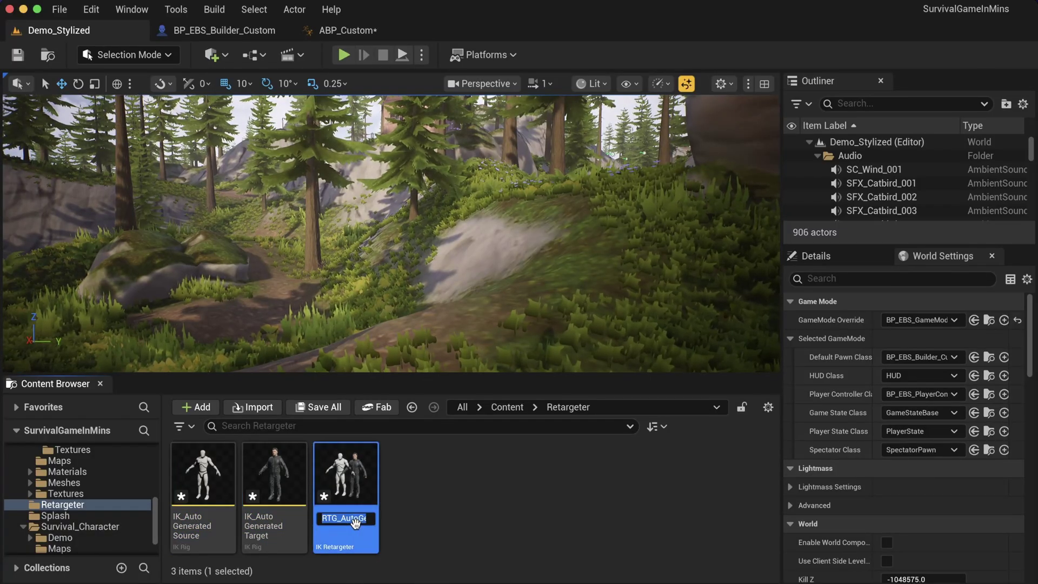
pyautogui.press('Right')
pyautogui.press('BackSpace')
pyautogui.press('BackSpace')
pyautogui.press('BackSpace')
pyautogui.press('BackSpace')
pyautogui.press('BackSpace')
pyautogui.press('BackSpace')
pyautogui.press('BackSpace')
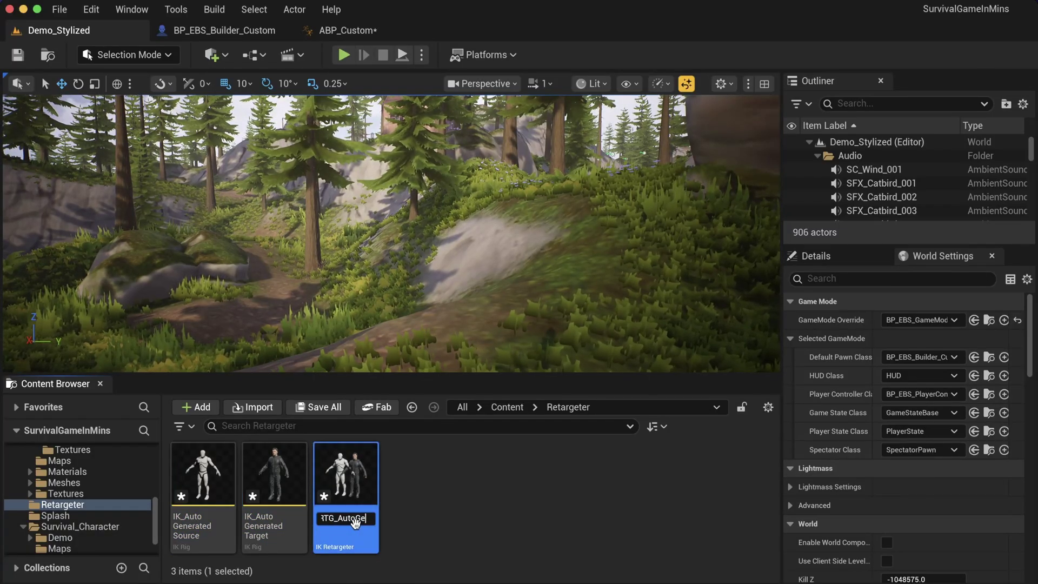
pyautogui.press('BackSpace')
pyautogui.press('BackSpace')
pyautogui.press('BackSpace')
pyautogui.press('BackSpace')
pyautogui.press('BackSpace')
pyautogui.press('BackSpace')
pyautogui.write('Mannequ')
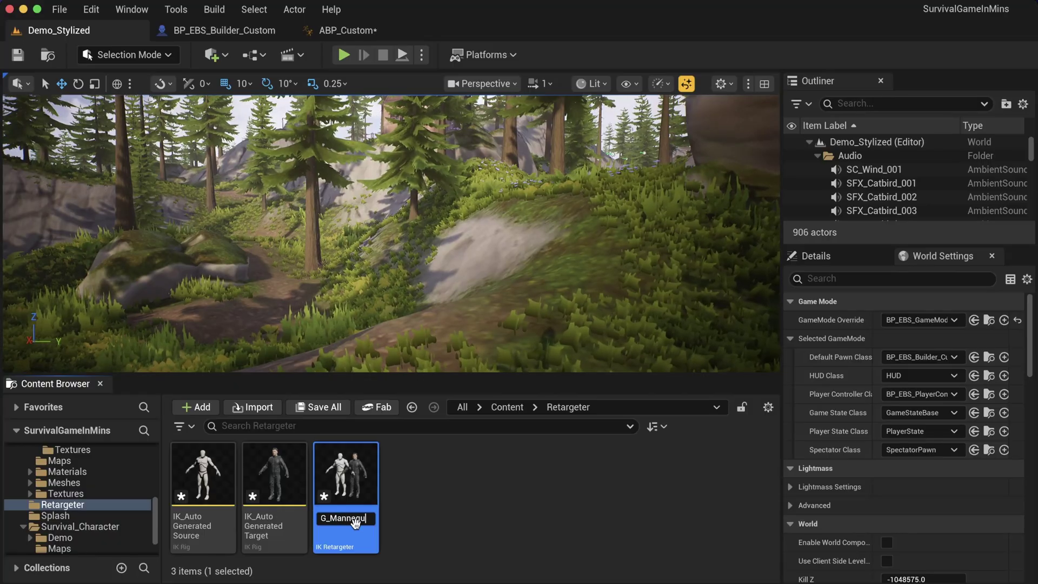
pyautogui.write('inTo')
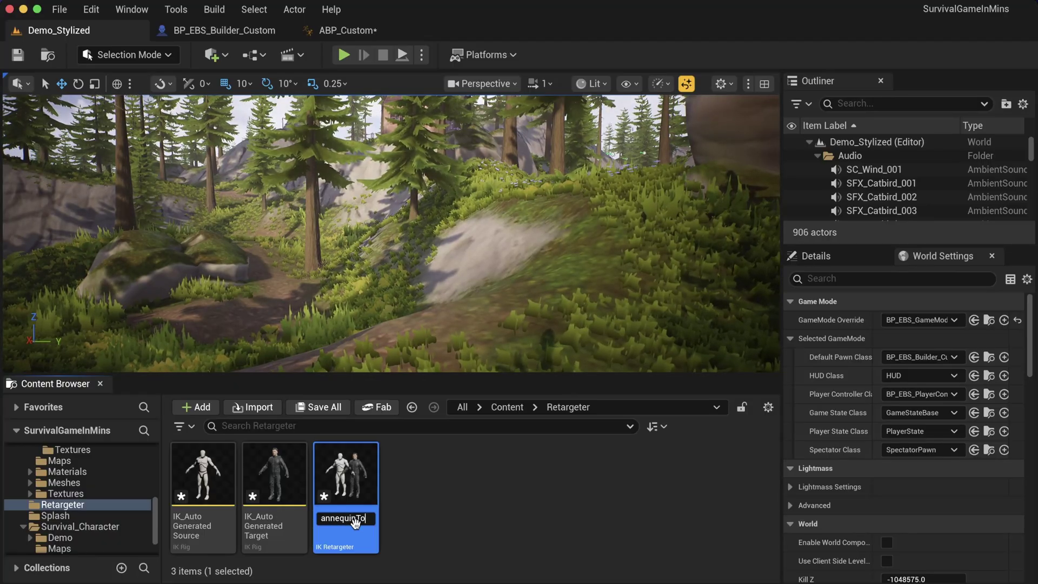
pyautogui.write('Custom')
pyautogui.press('Return')
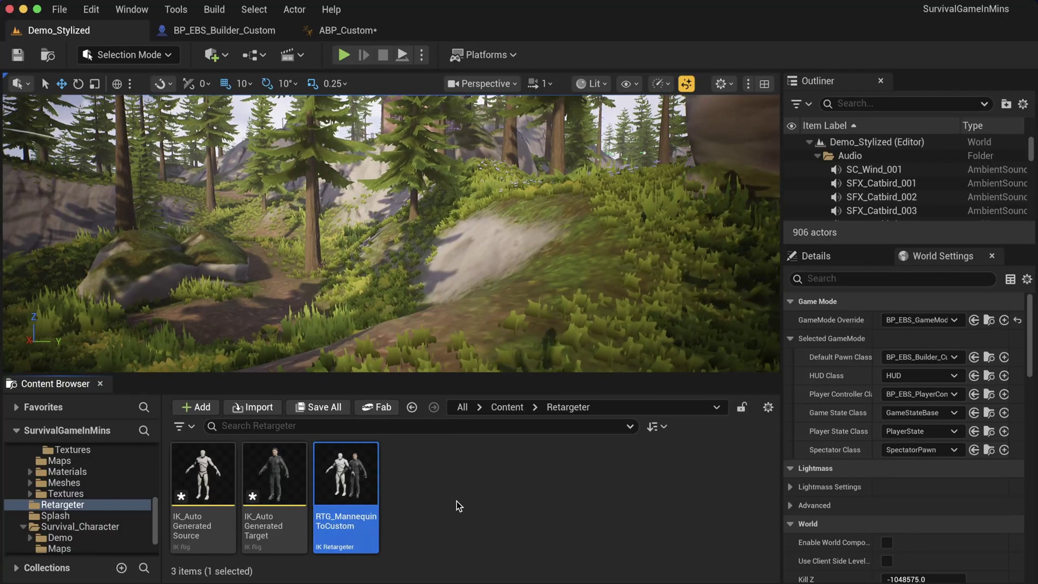
# Step: Save the unsaved assets and open RTG_MannequinToCustom for editing
pyautogui.click(448, 497)
pyautogui.click(349, 476)
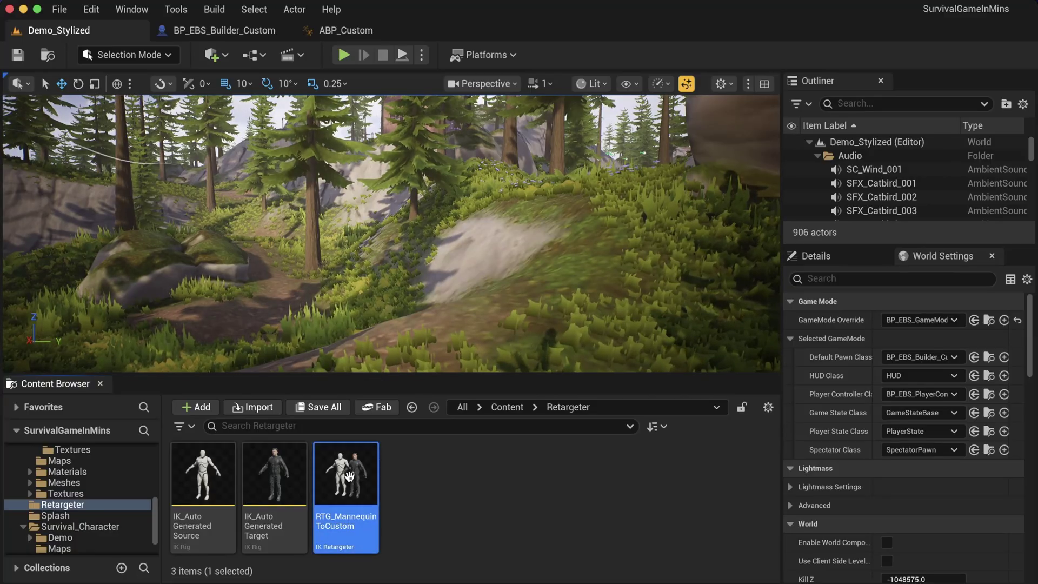
pyautogui.doubleClick(349, 476)
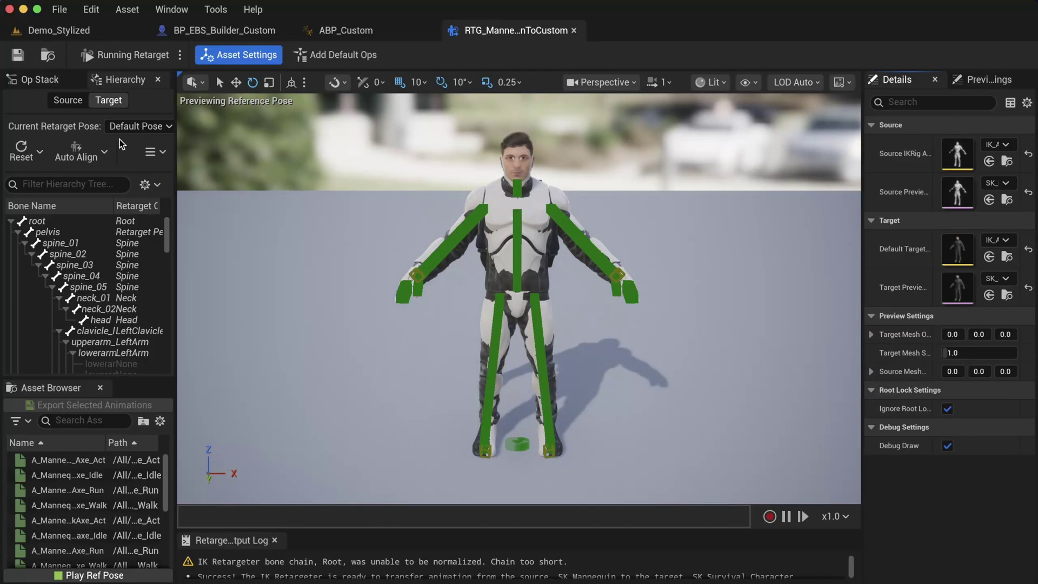
# Step: Check the source and target skeletons of the retargeter, and close RTG_MannequinToCustom
pyautogui.click(59, 99)
pyautogui.click(101, 98)
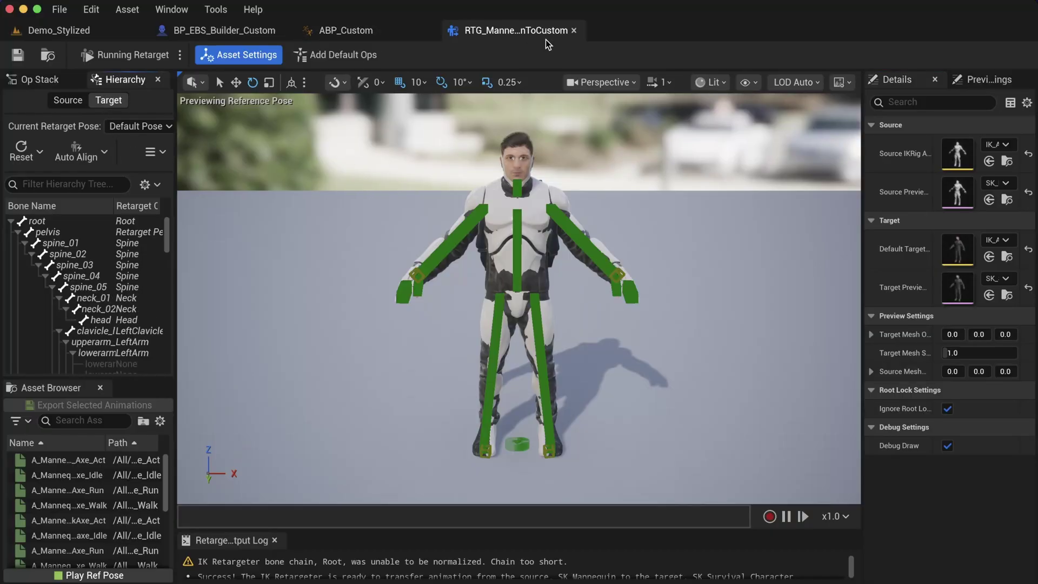
pyautogui.click(573, 30)
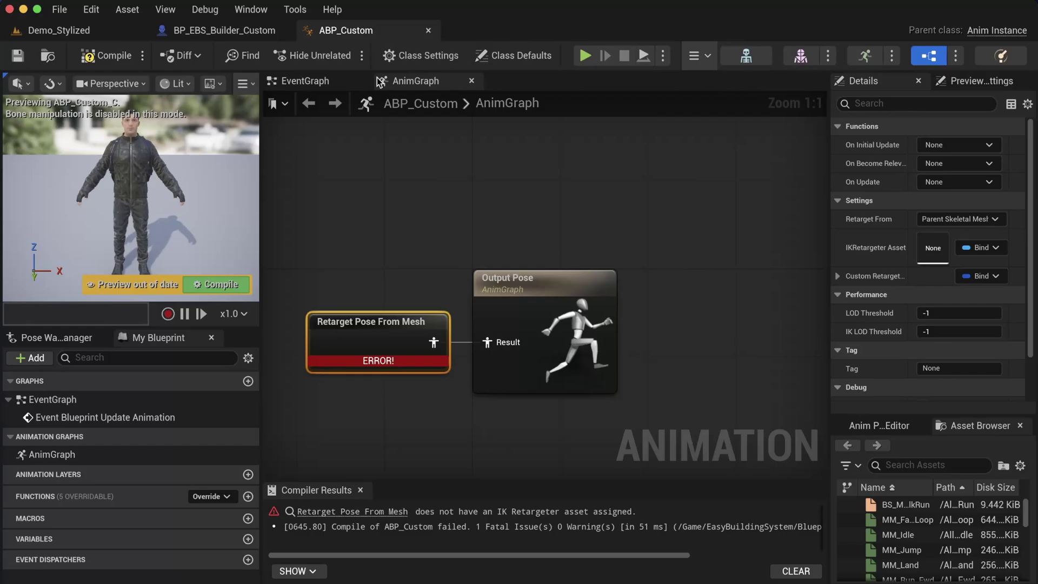
# Step: Assign RTG_MannequinToCustom as the IKRetargeter Asset of the Retarget Pose From Mesh node, and compile and close ABP_Custom
pyautogui.click(832, 249)
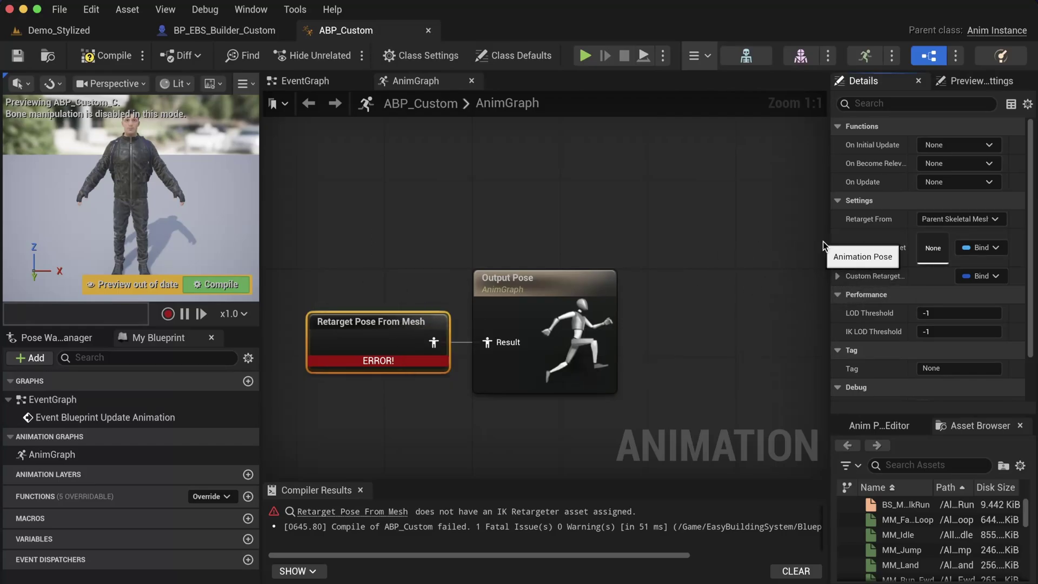
pyautogui.moveTo(828, 248); pyautogui.dragTo(720, 248)
pyautogui.click(899, 255)
pyautogui.click(917, 239)
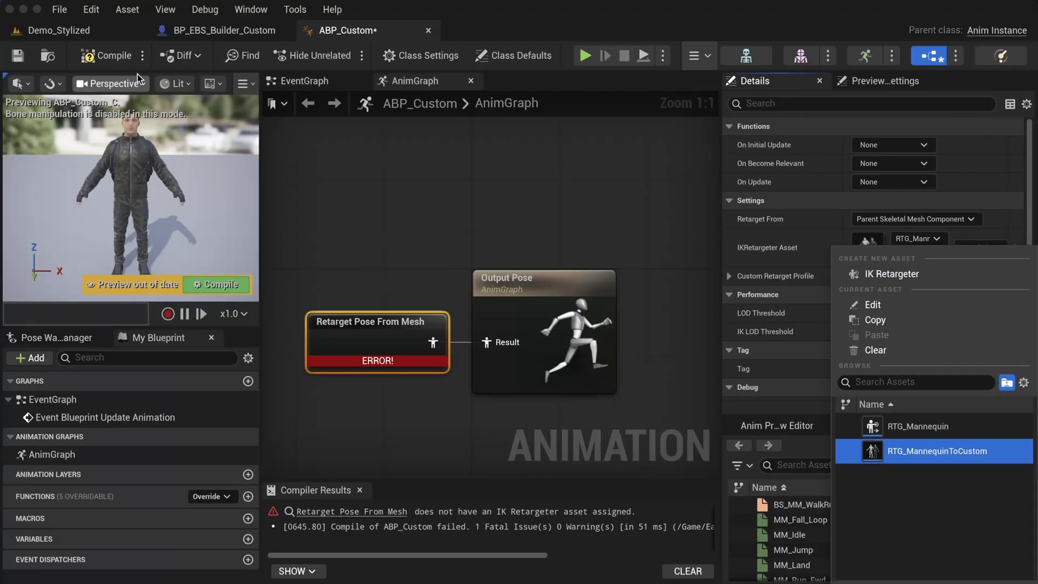
pyautogui.click(106, 55)
pyautogui.click(428, 30)
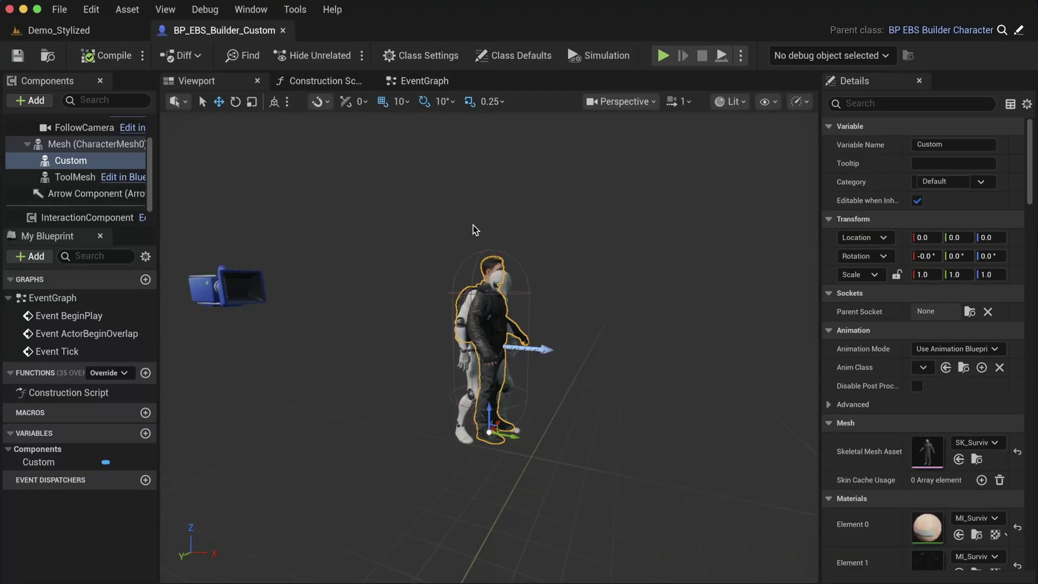
# Step: Set the Anim Class of the Custom mesh component to ABP_Custom and compile the character blueprint
pyautogui.click(99, 160)
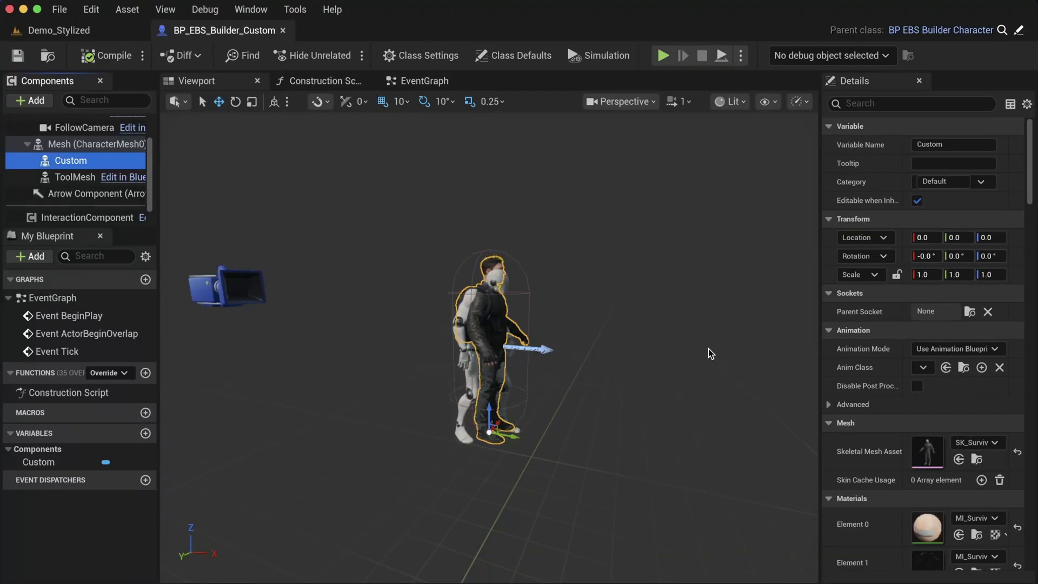
pyautogui.click(922, 366)
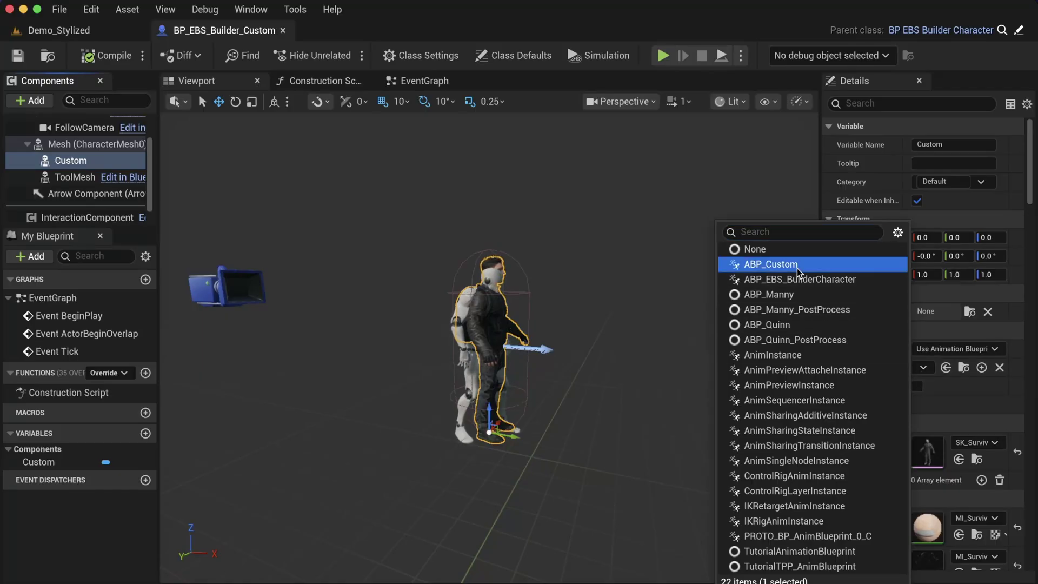
pyautogui.click(770, 264)
pyautogui.click(107, 55)
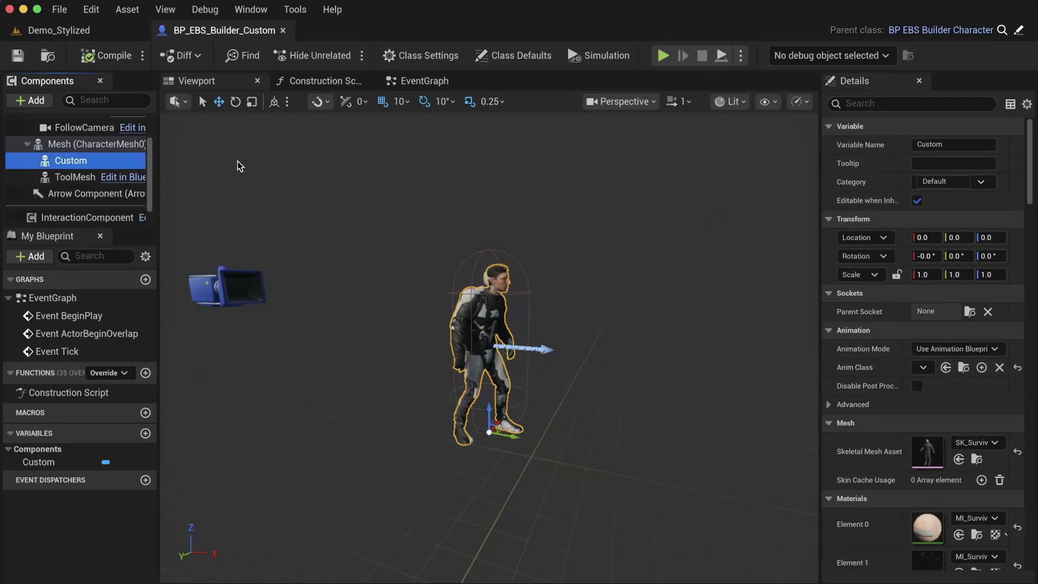
# Step: Turn off the Visible property of the inherited Mesh component in the character blueprint
pyautogui.click(90, 143)
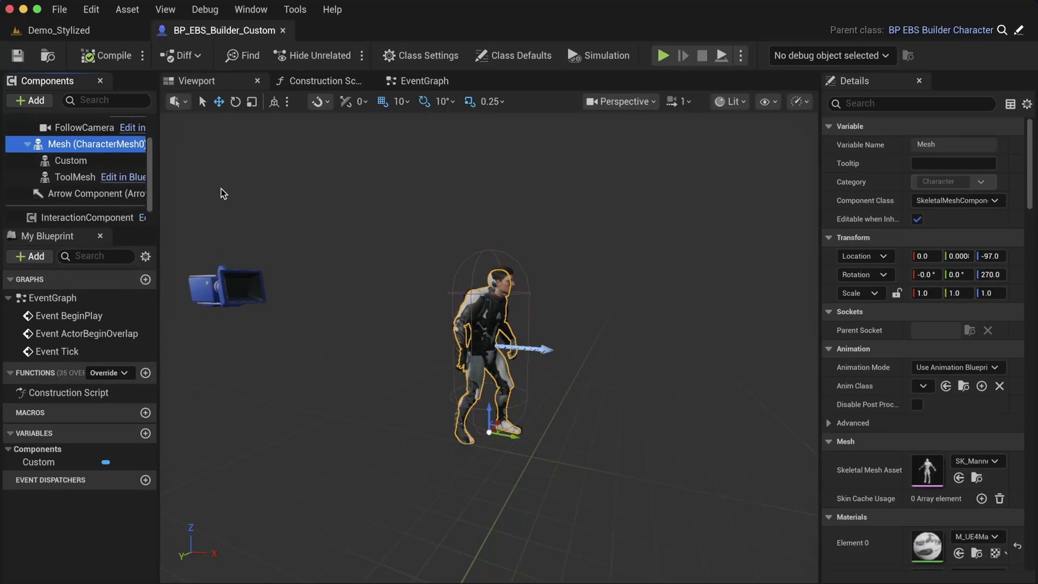
pyautogui.click(878, 104)
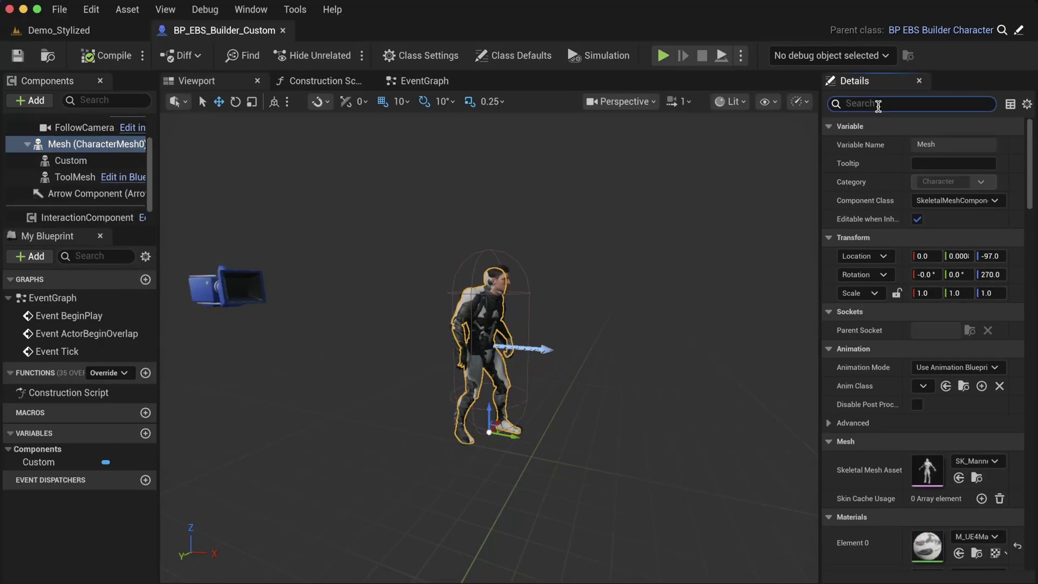
pyautogui.click(921, 201)
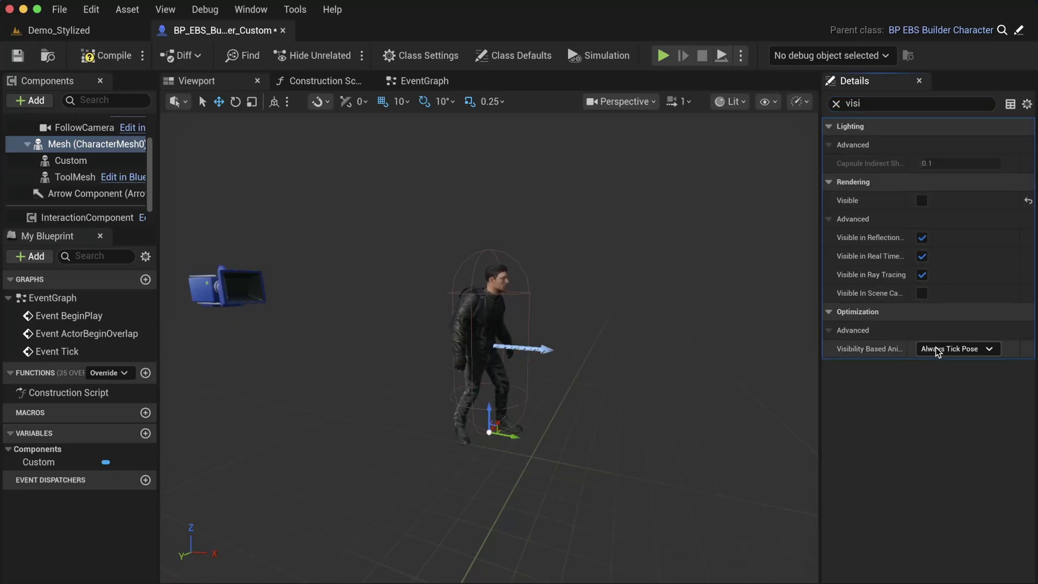
# Step: Set the Mesh component's visibility-based animation option to Always Tick Pose and Refresh Bones, and compile and save the blueprint
pyautogui.click(954, 348)
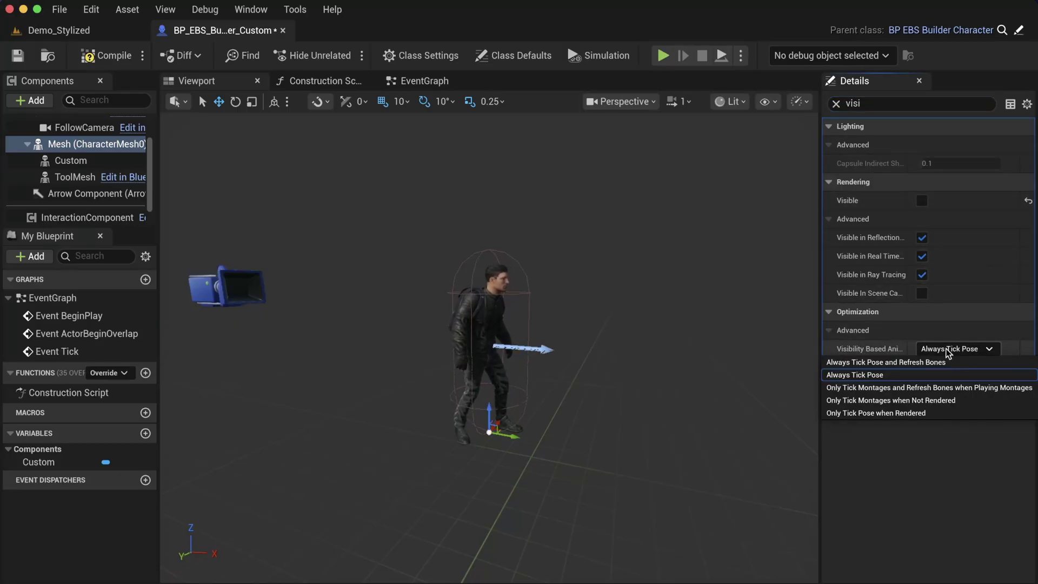
pyautogui.click(897, 362)
pyautogui.click(108, 56)
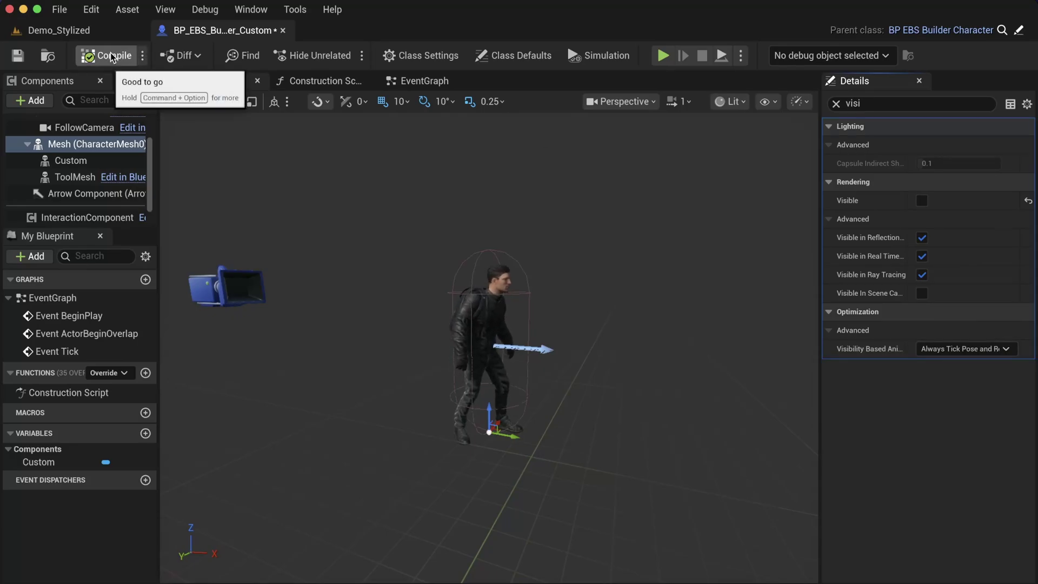
pyautogui.press('super+s')
# Step: Play-test the Demo_Stylized level by moving the character around and building a Wooden Foundation, and stop the play session
pyautogui.click(120, 34)
pyautogui.click(344, 54)
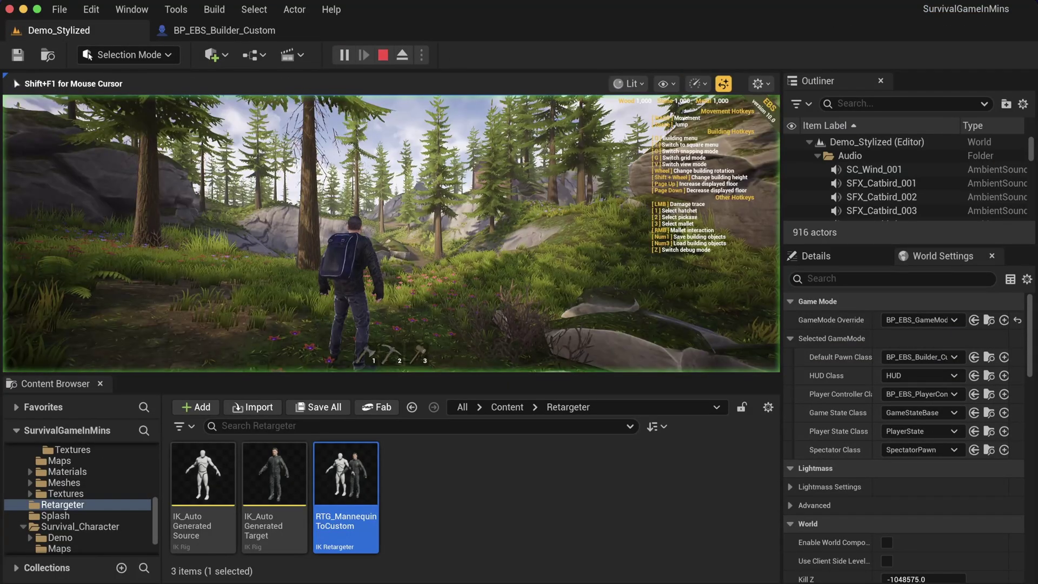
pyautogui.press('w')
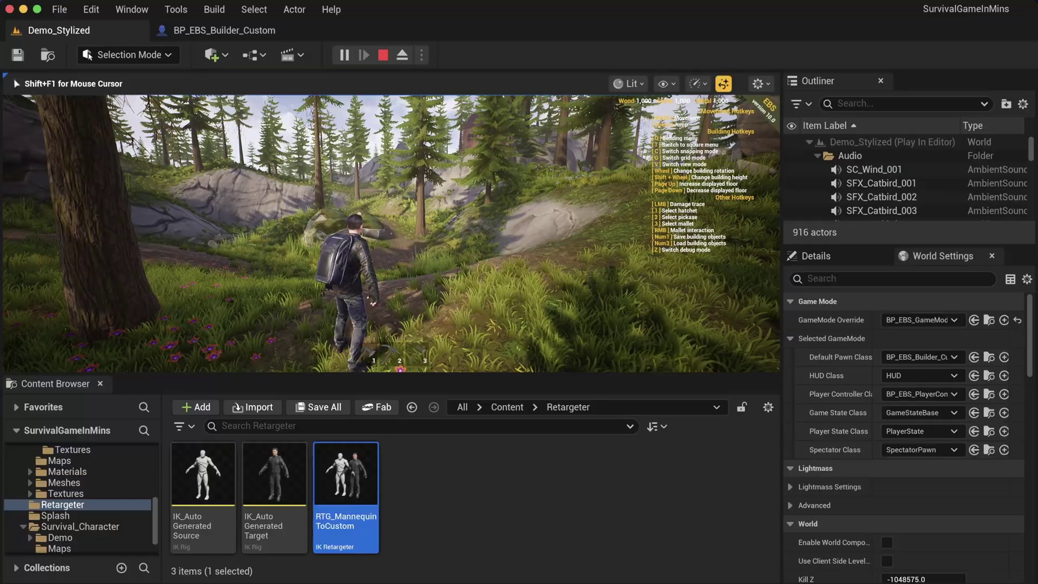
pyautogui.press('q')
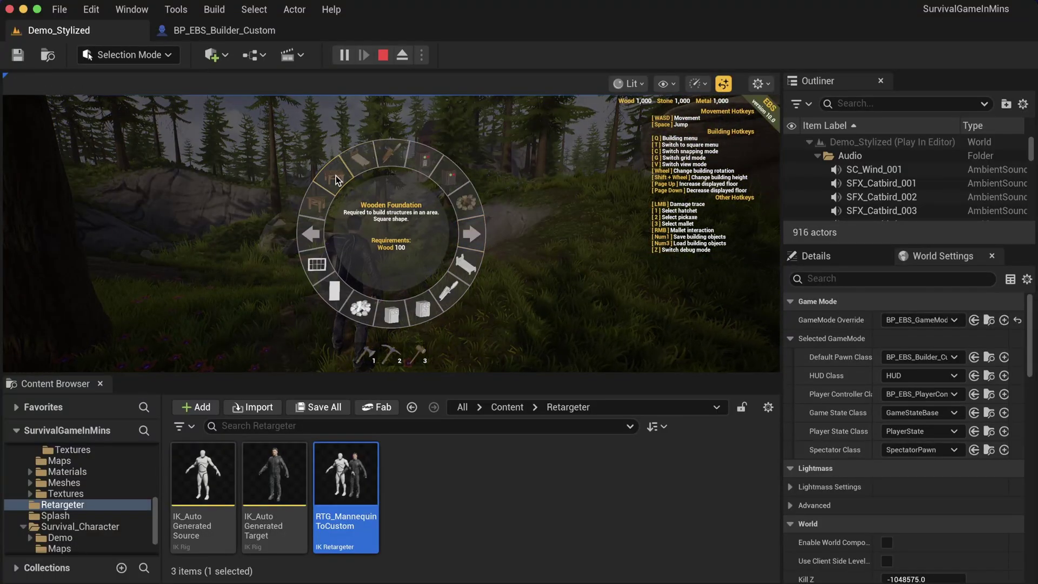
pyautogui.click(335, 178)
pyautogui.press('e')
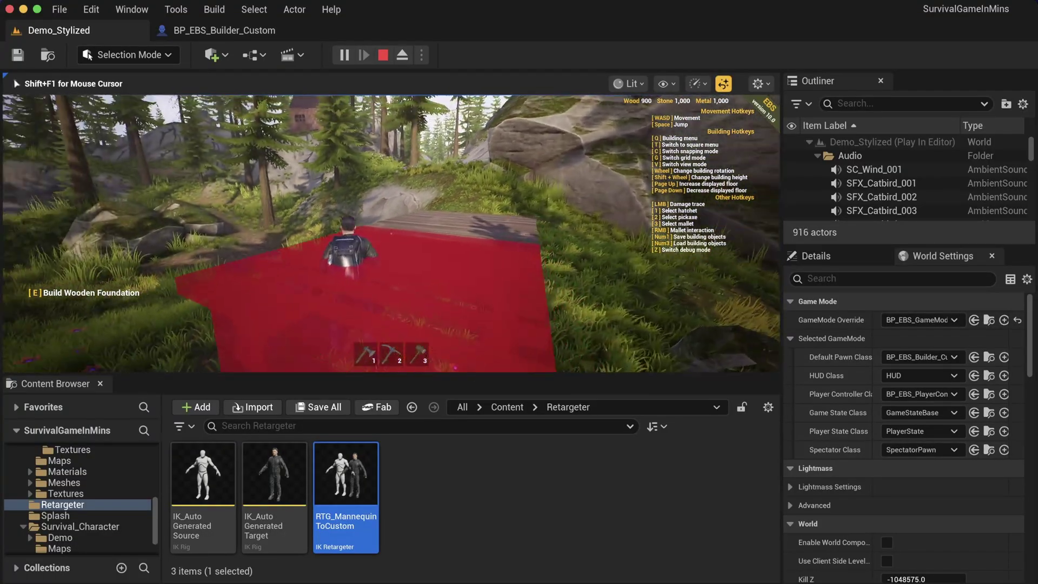
pyautogui.press('s')
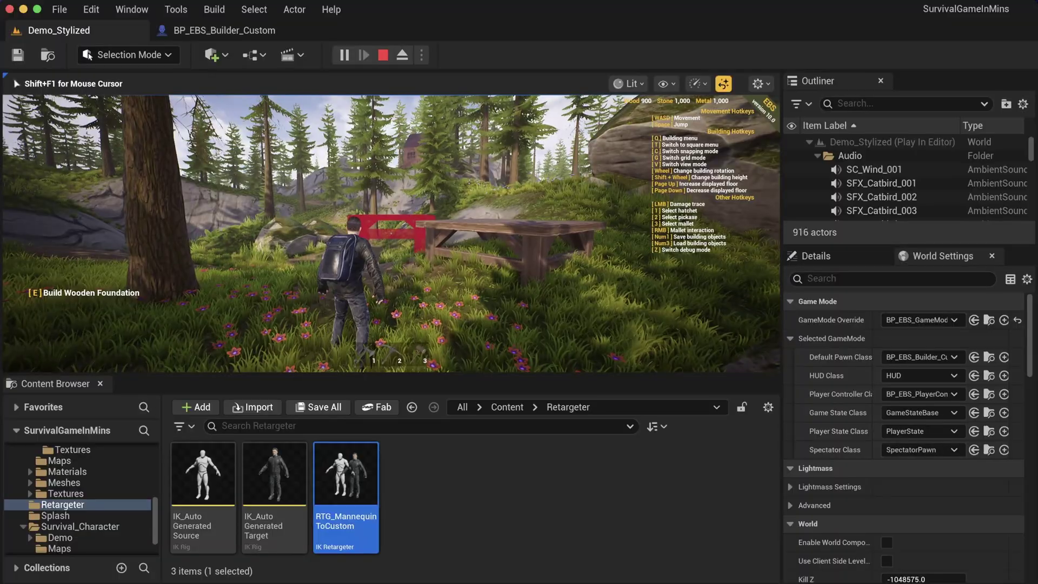
pyautogui.press('Escape')
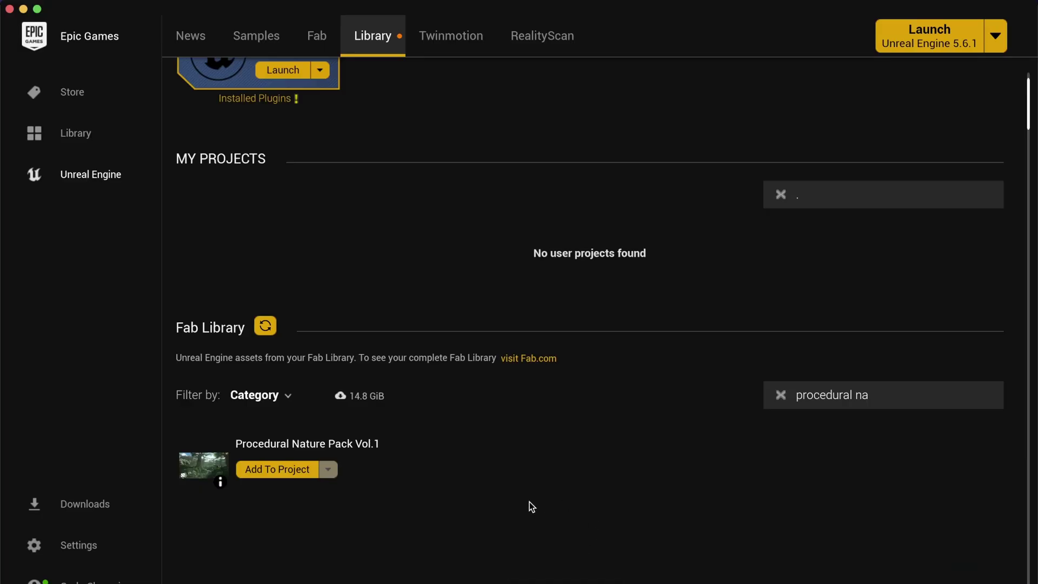
# Step: Add Procedural Nature Pack Vol.1 from the Epic Games Launcher library to the SurvivalGameInMins project, using asset version 5.4
pyautogui.click(277, 469)
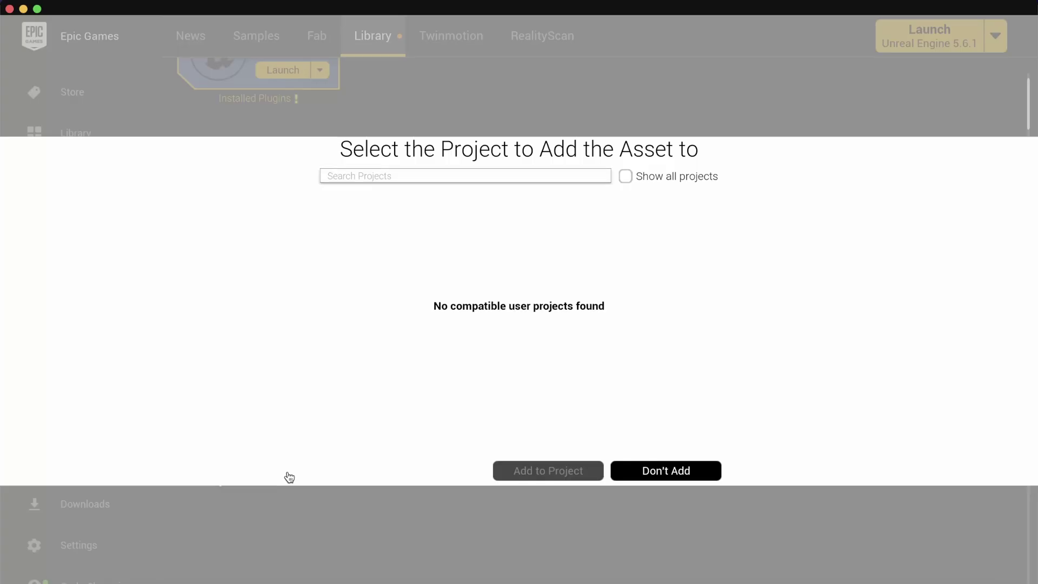
pyautogui.write('s')
pyautogui.press('BackSpace')
pyautogui.click(408, 447)
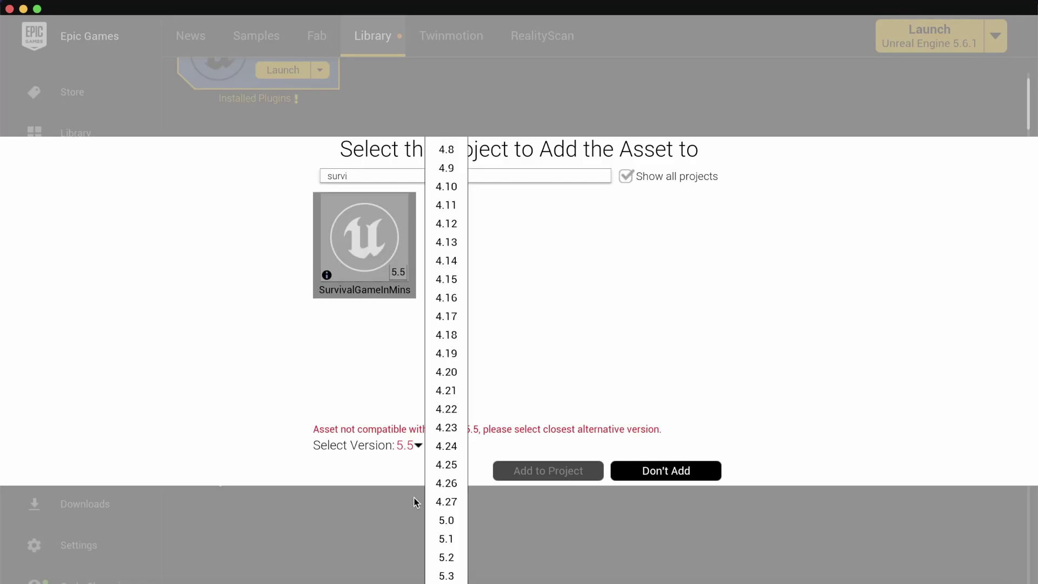
pyautogui.click(446, 582)
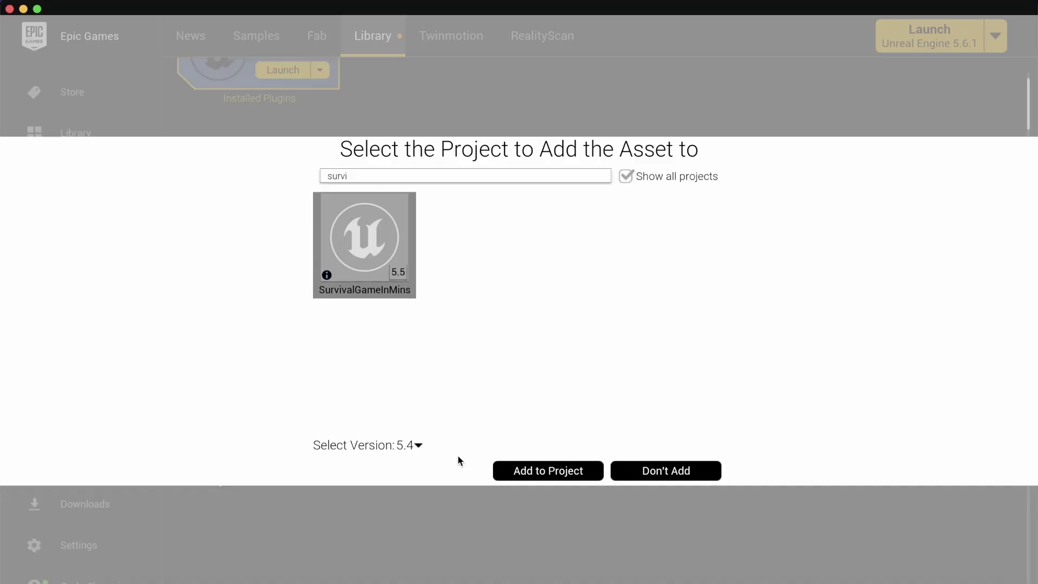
pyautogui.click(510, 470)
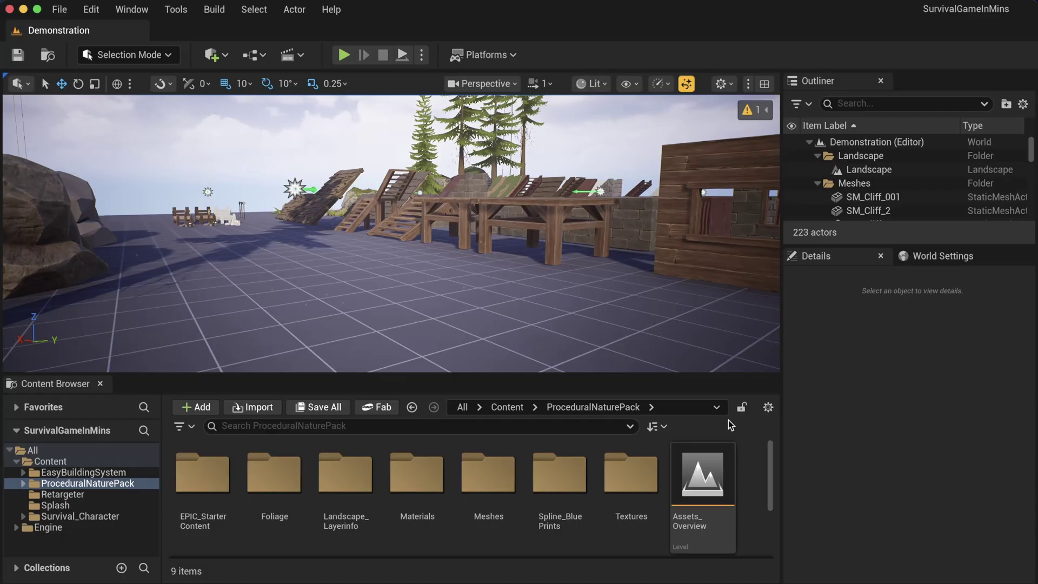
# Step: Look through the mesh folders of ProceduralNaturePack, including trees_w_roots, and return to the Content folder
pyautogui.doubleClick(493, 486)
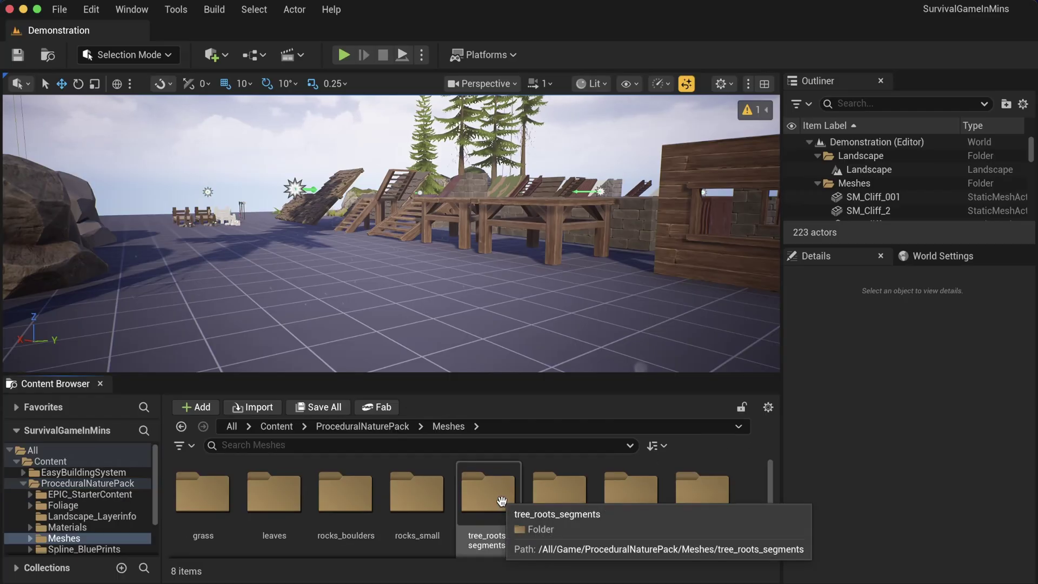
pyautogui.doubleClick(570, 498)
pyautogui.click(277, 431)
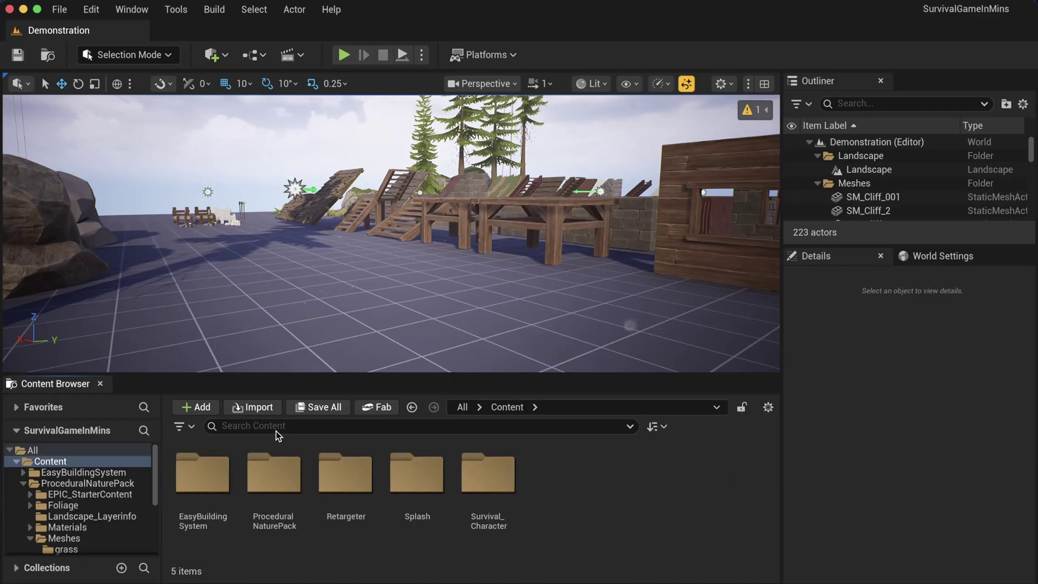
# Step: Create a new level from the Empty Level template
pyautogui.click(64, 11)
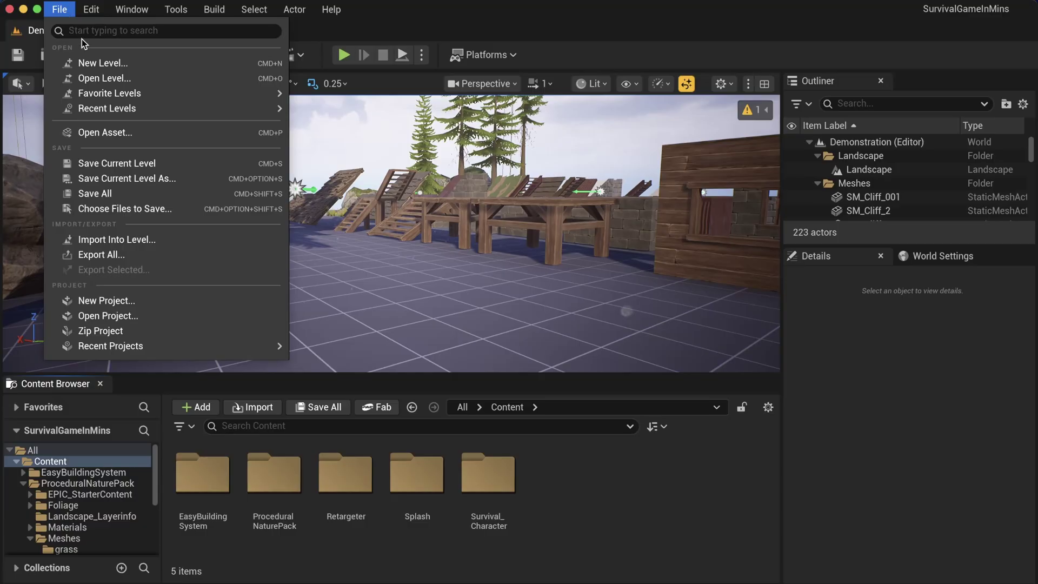
pyautogui.click(92, 65)
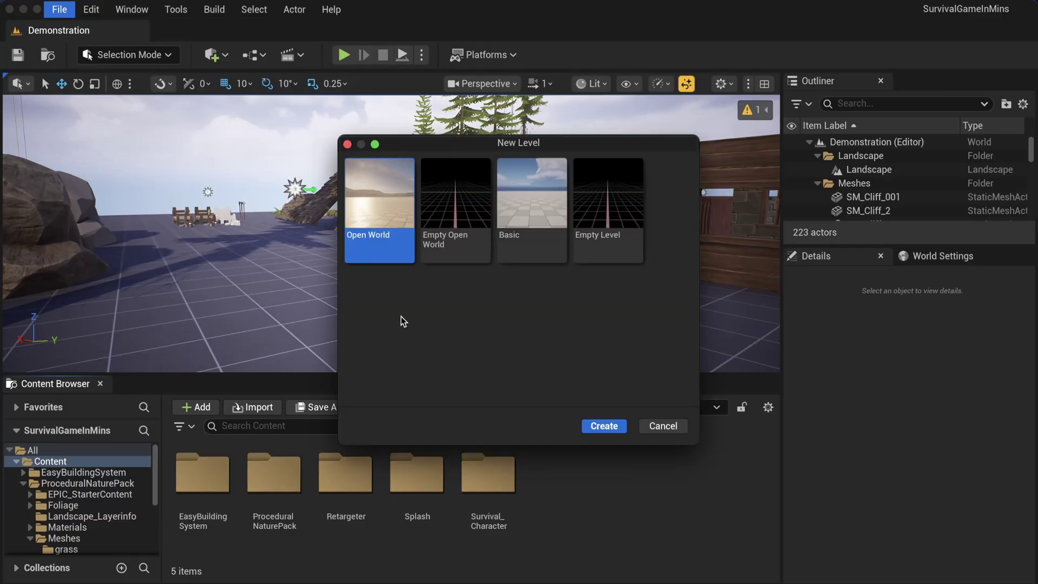
pyautogui.click(608, 206)
pyautogui.click(605, 426)
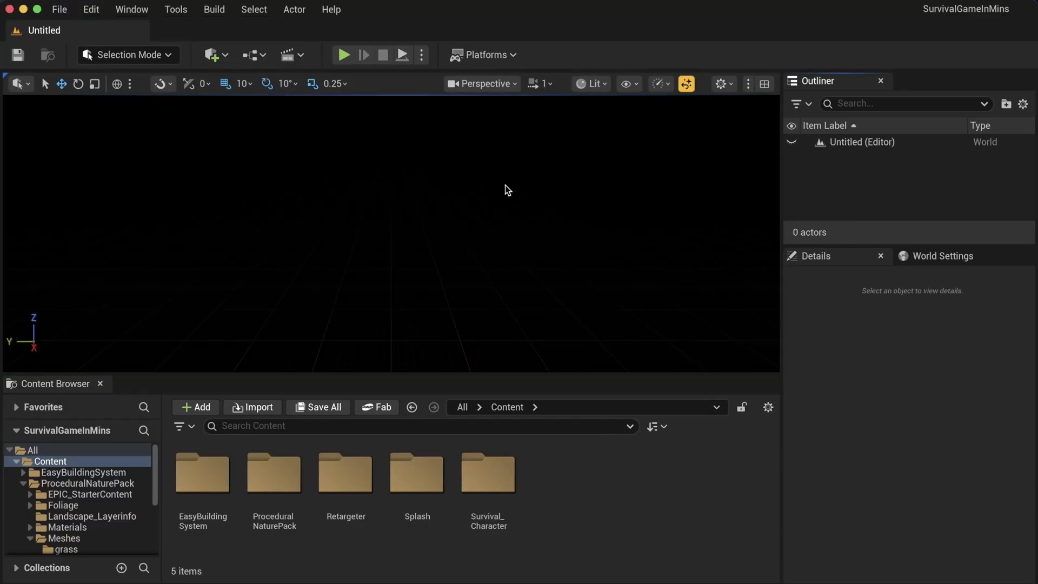
# Step: Use the Env. Light Mixer to add a sky light, directional light, sky atmosphere, volumetric cloud and height fog to the level
pyautogui.click(175, 9)
pyautogui.moveTo(138, 13)
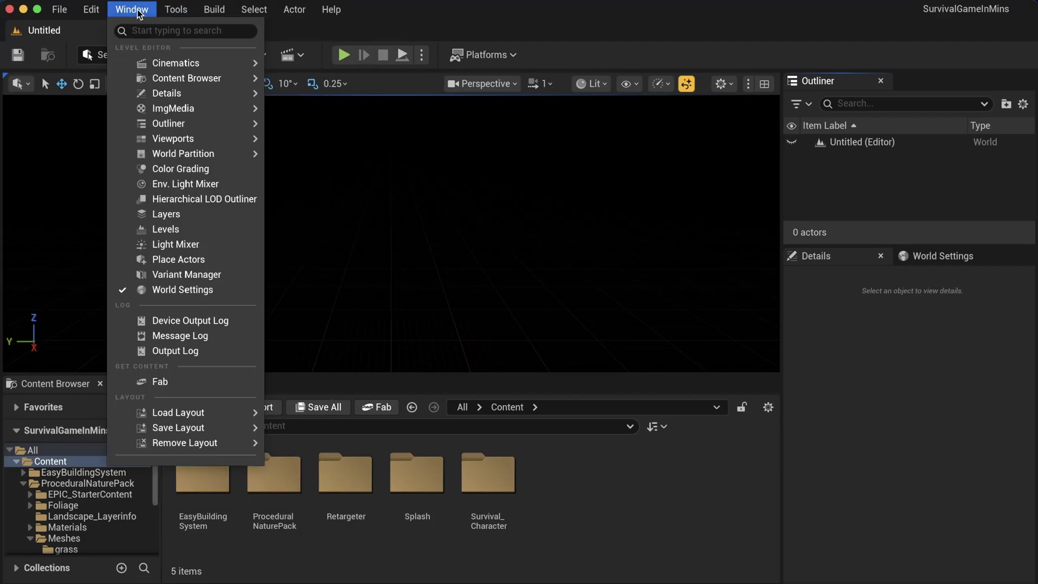
pyautogui.click(167, 185)
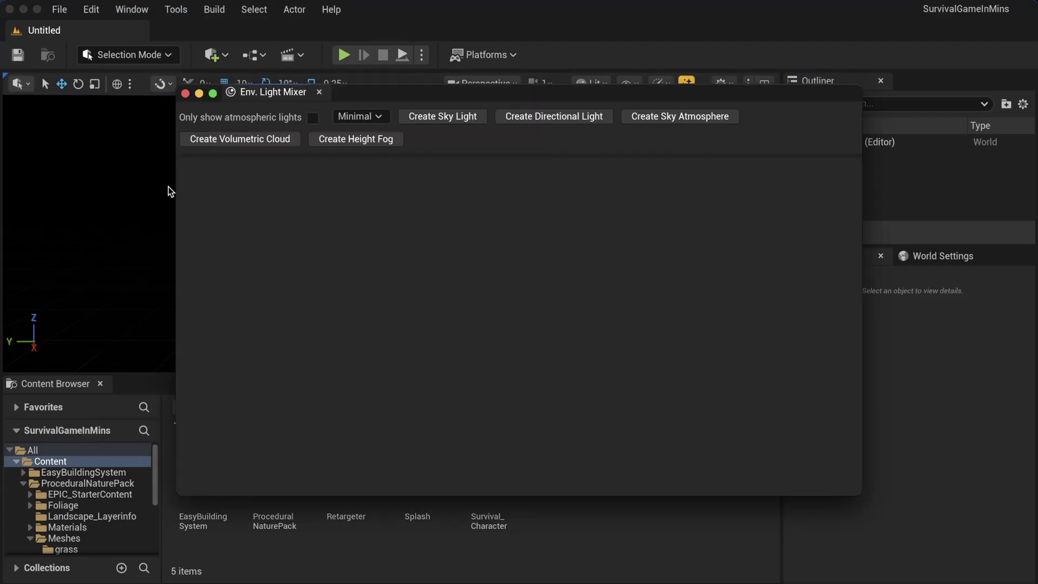
pyautogui.click(449, 117)
pyautogui.click(449, 117)
pyautogui.click(448, 117)
pyautogui.click(449, 117)
pyautogui.click(448, 118)
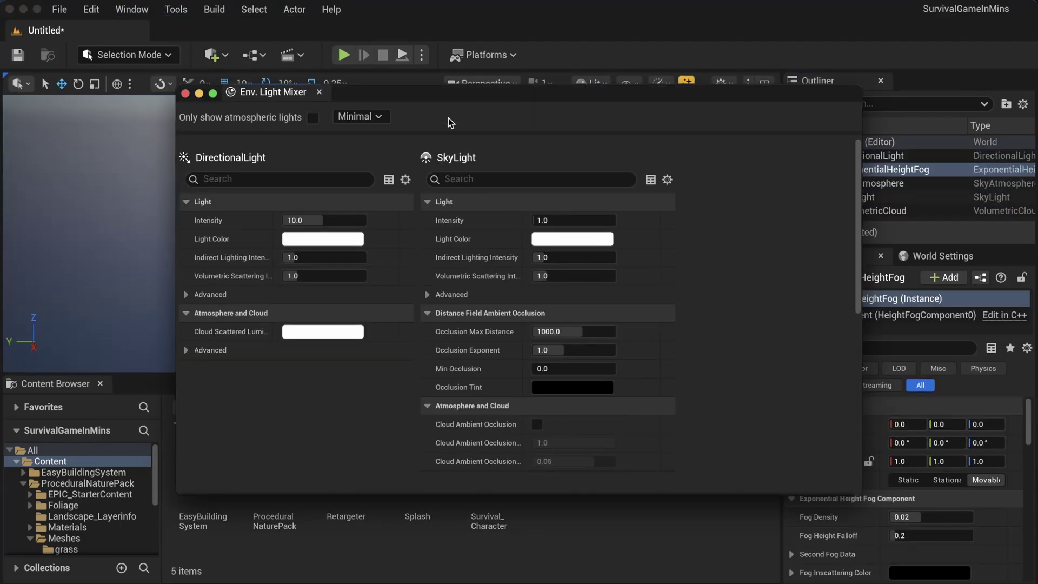
pyautogui.click(185, 93)
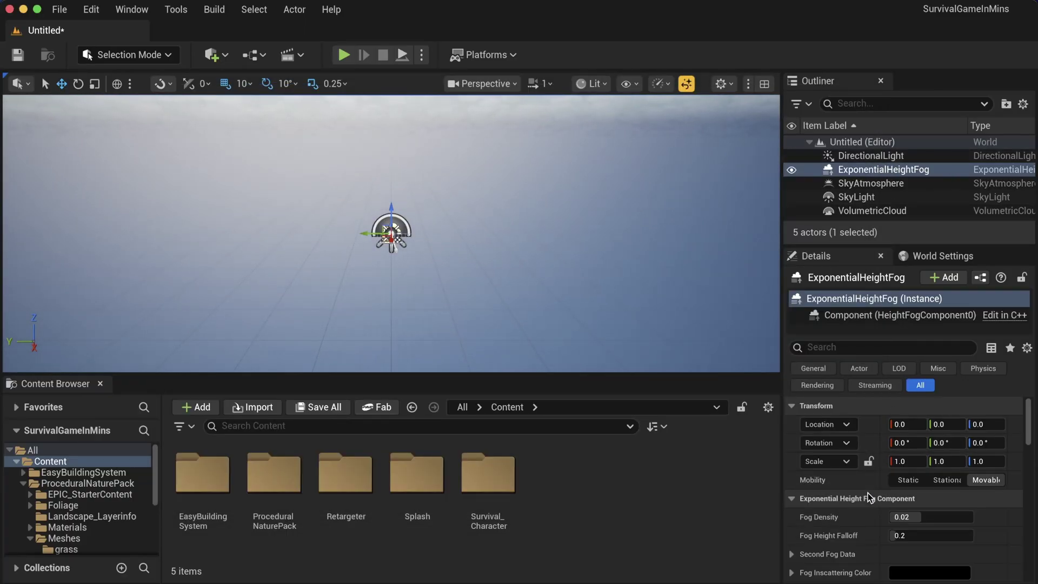
# Step: Enable Volumetric Fog on the ExponentialHeightFog actor
pyautogui.scroll(-15, 867, 496)
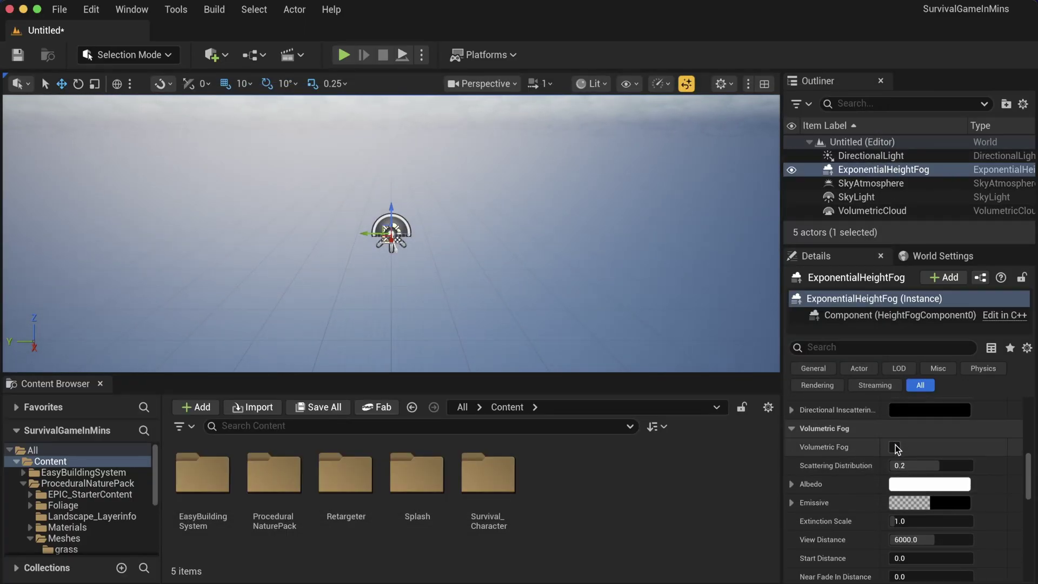
pyautogui.click(894, 447)
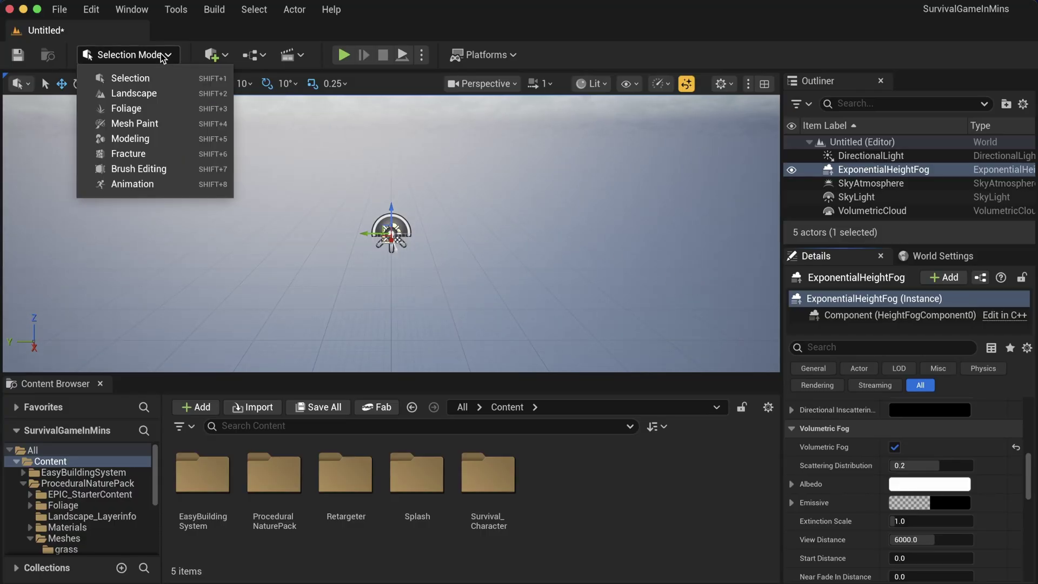
# Step: Create a new landscape with the default settings, return to Selection mode and locate the landscape's material property
pyautogui.click(170, 90)
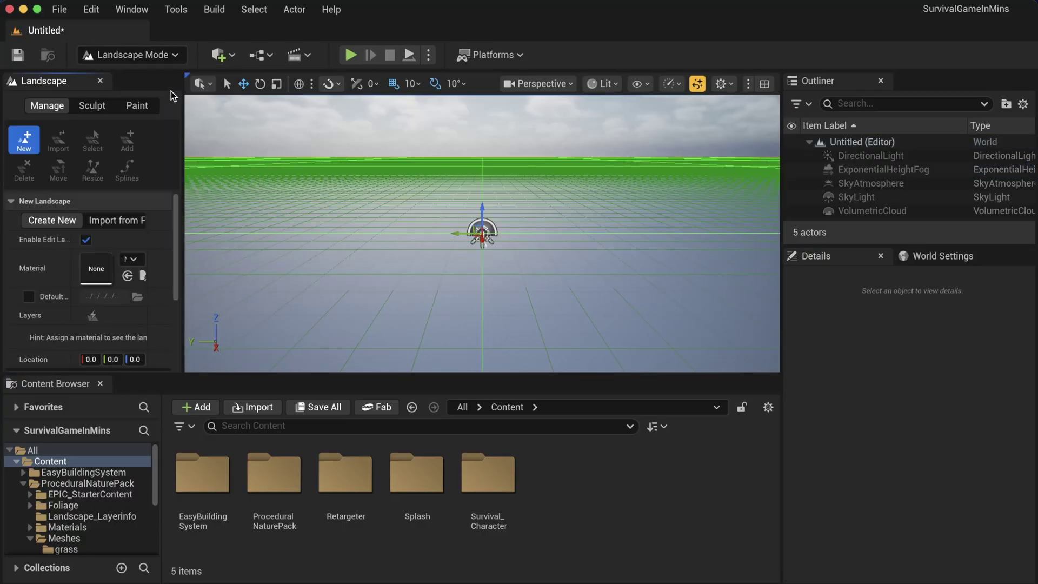
pyautogui.scroll(-5, 154, 268)
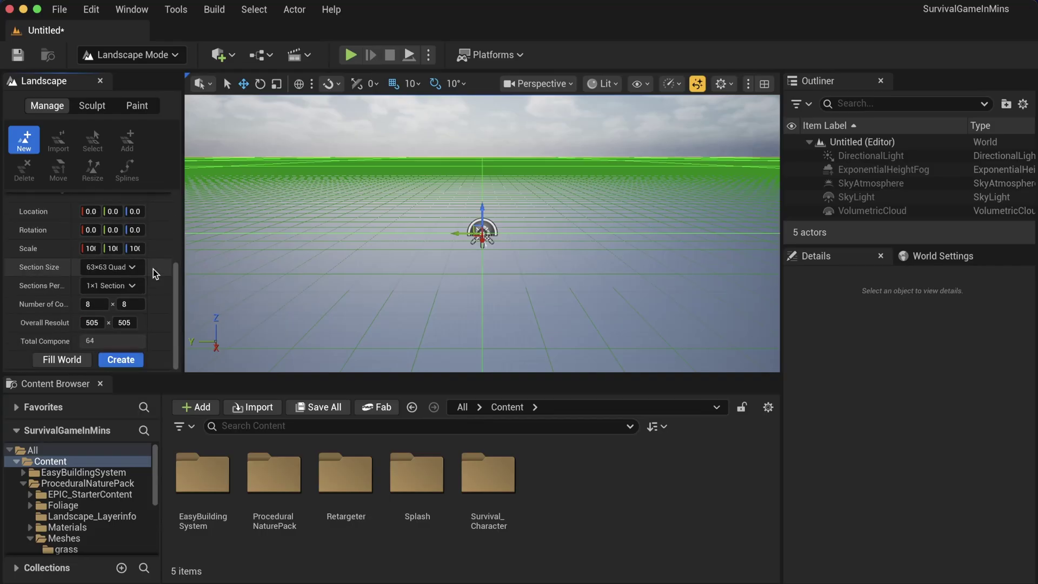
pyautogui.click(129, 363)
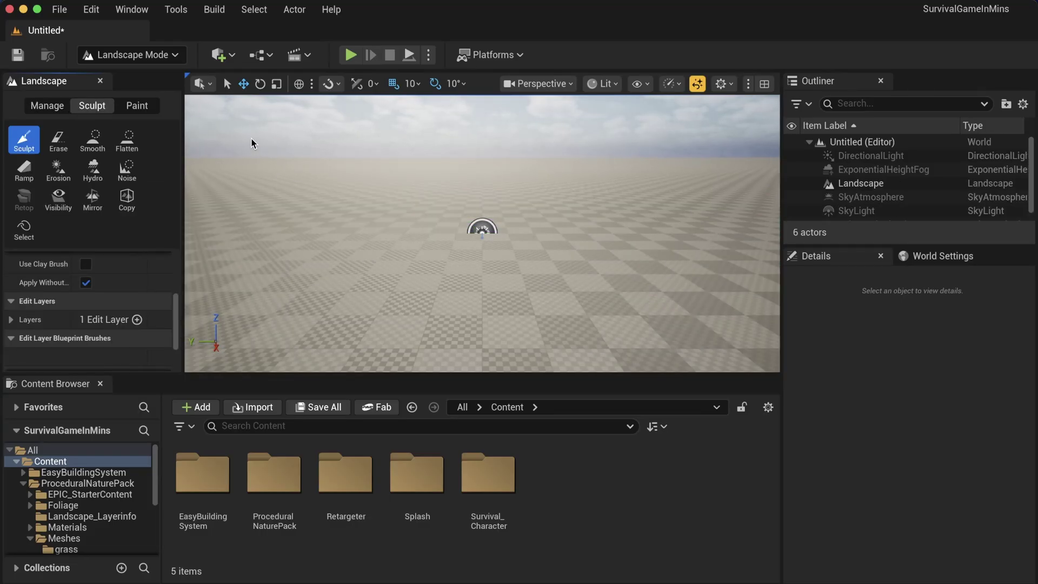
pyautogui.click(148, 62)
pyautogui.click(148, 77)
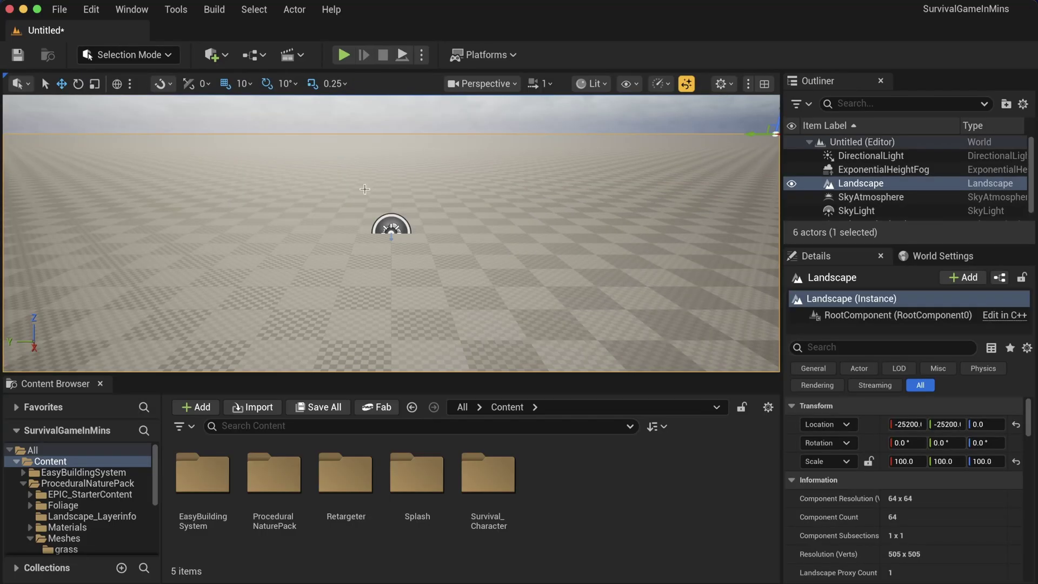
pyautogui.scroll(-10, 850, 452)
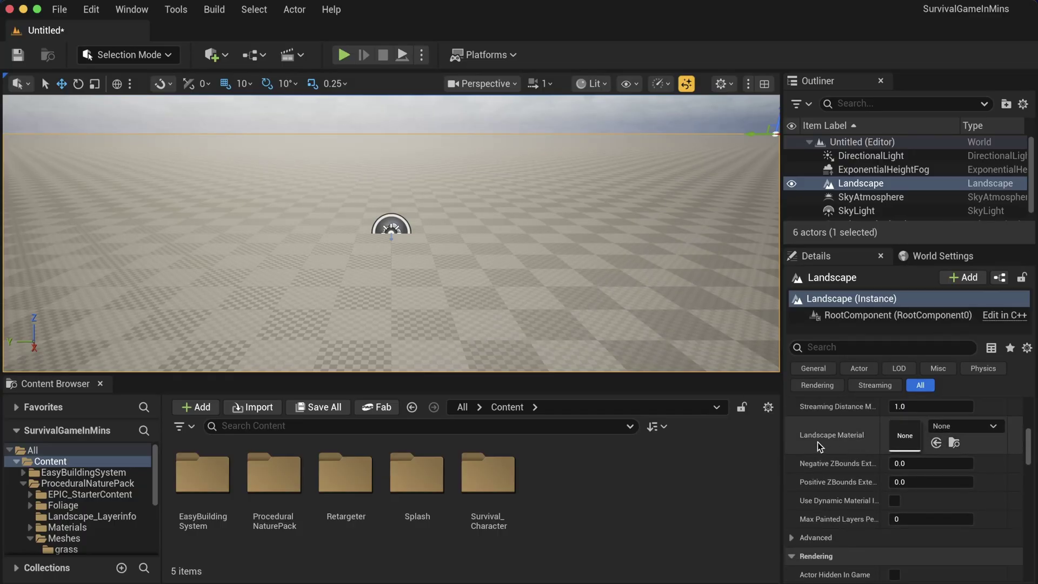
pyautogui.click(945, 428)
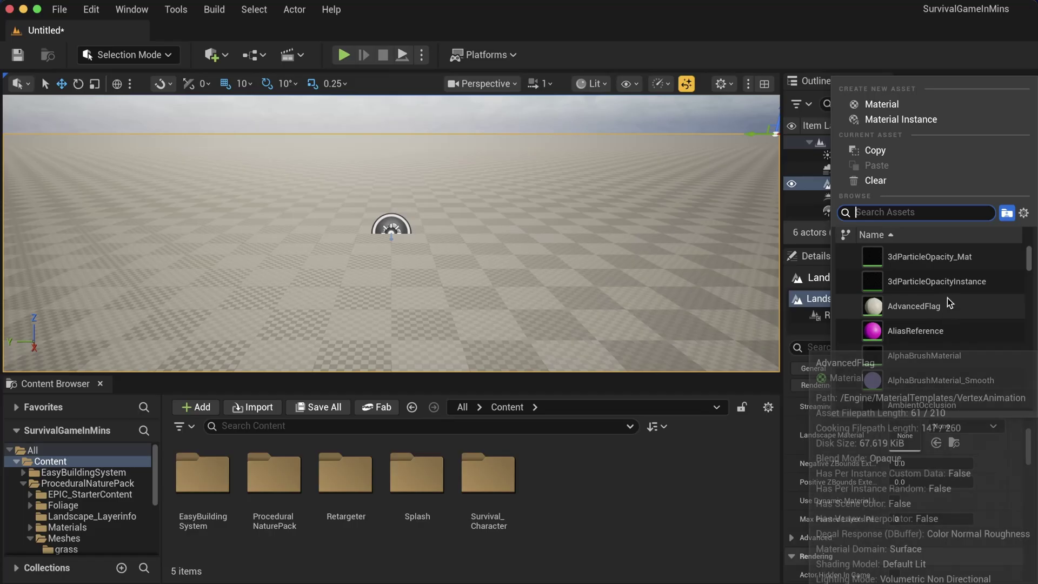
pyautogui.write('AU')
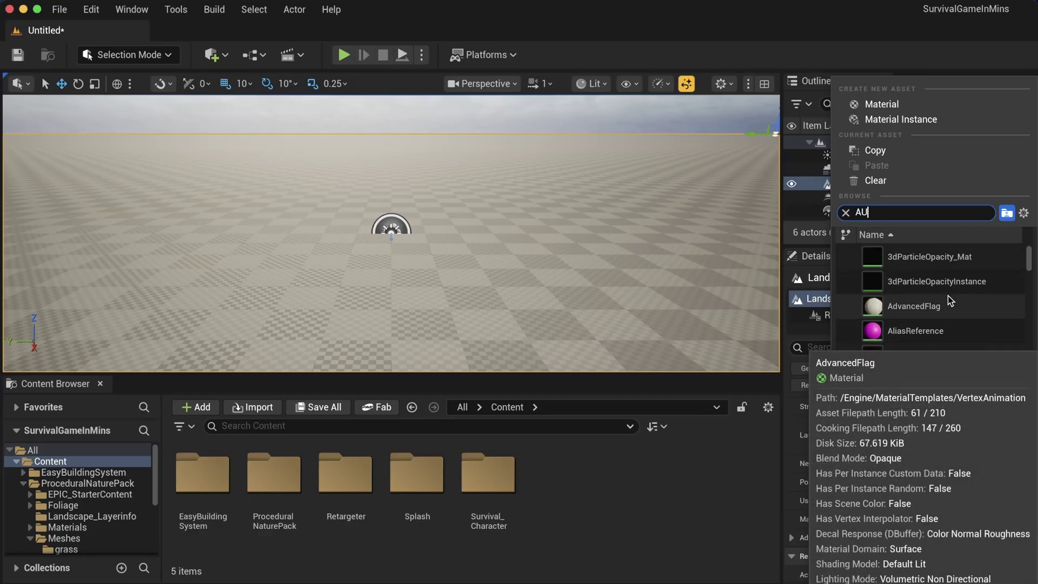
pyautogui.write('TO')
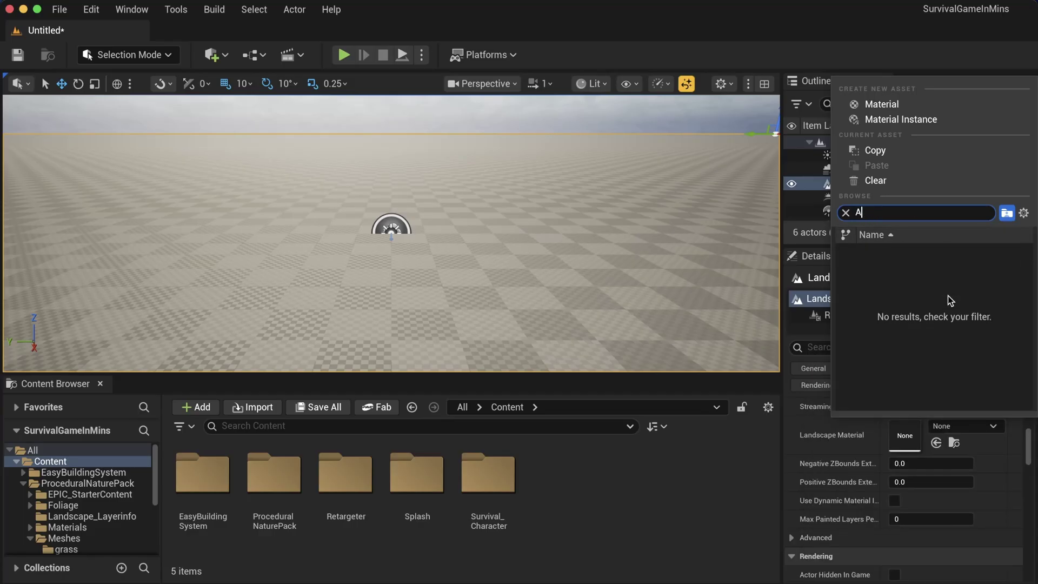
pyautogui.press('BackSpace')
pyautogui.press('Escape')
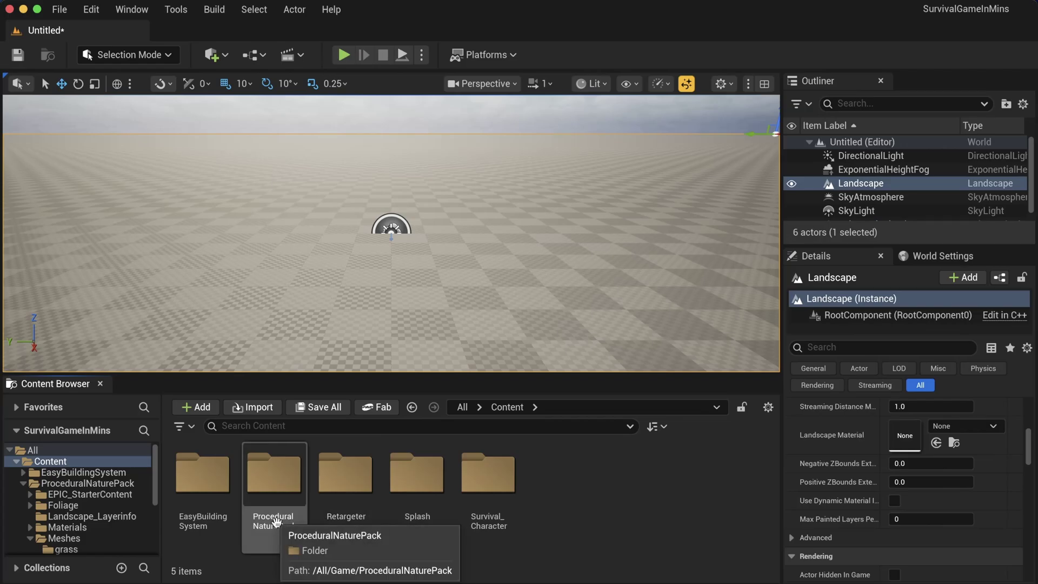
# Step: Assign grass_w_rocks from ProceduralNaturePack's terrain_materials folder as the landscape's material
pyautogui.doubleClick(274, 520)
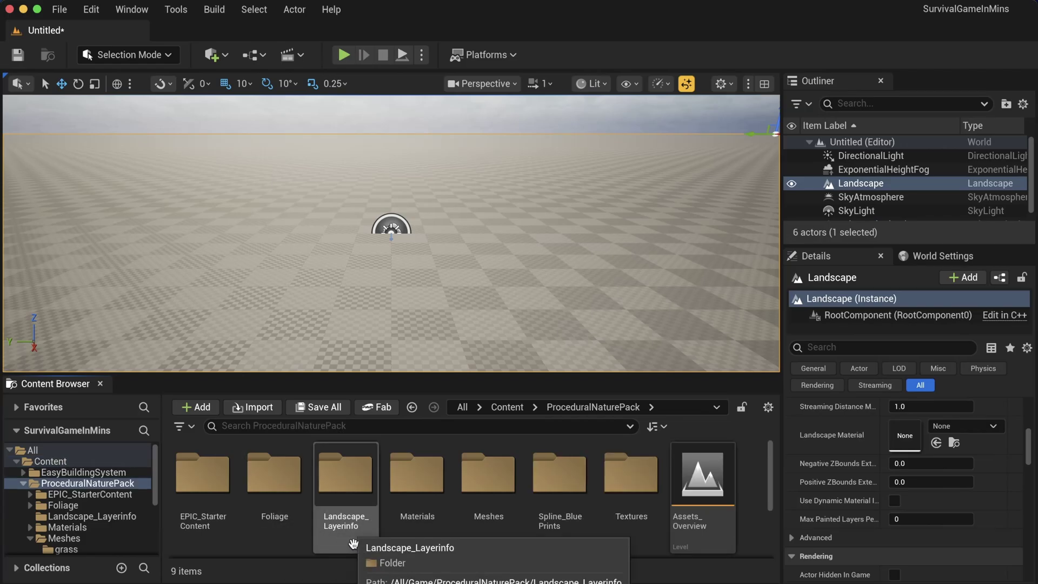
pyautogui.click(418, 525)
pyautogui.doubleClick(418, 525)
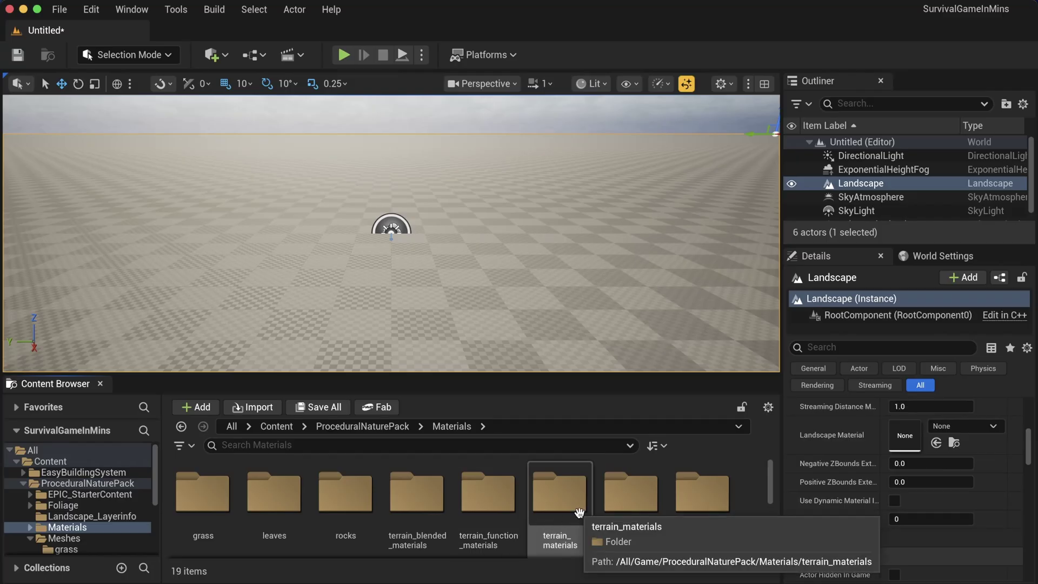
pyautogui.scroll(-3, 749, 492)
pyautogui.scroll(3, 749, 492)
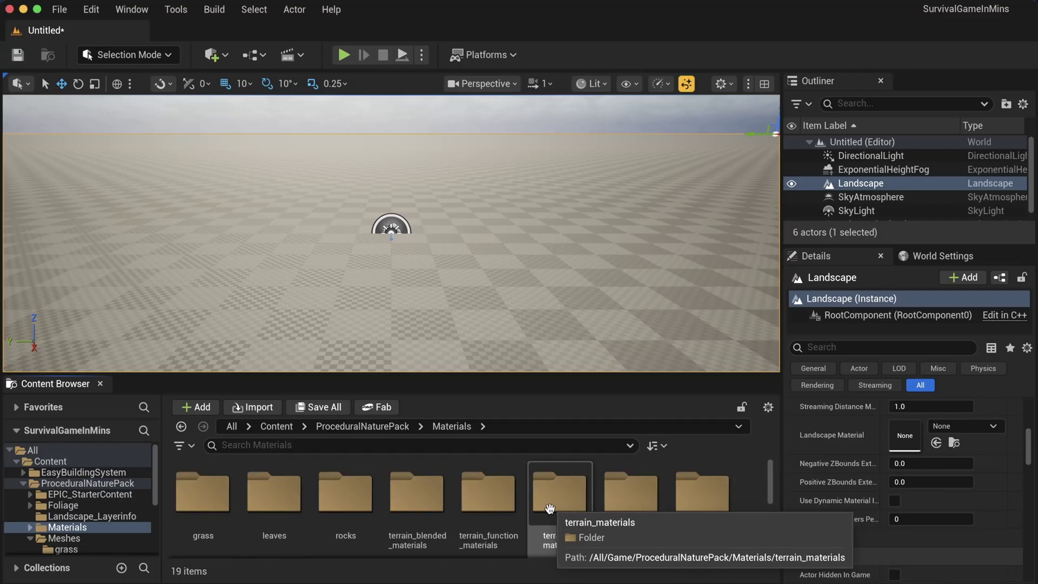
pyautogui.doubleClick(492, 495)
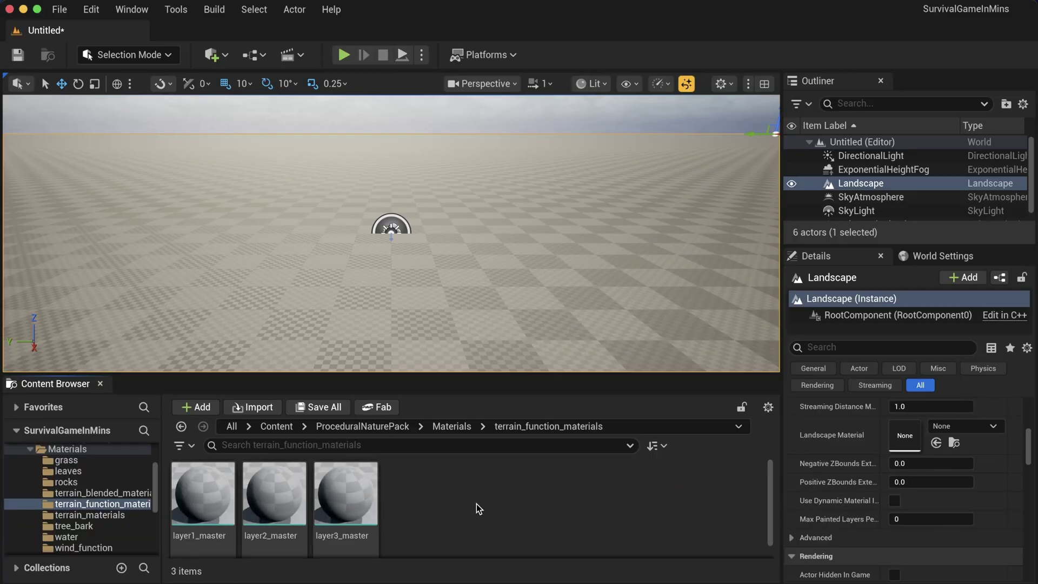
pyautogui.click(452, 426)
pyautogui.doubleClick(553, 493)
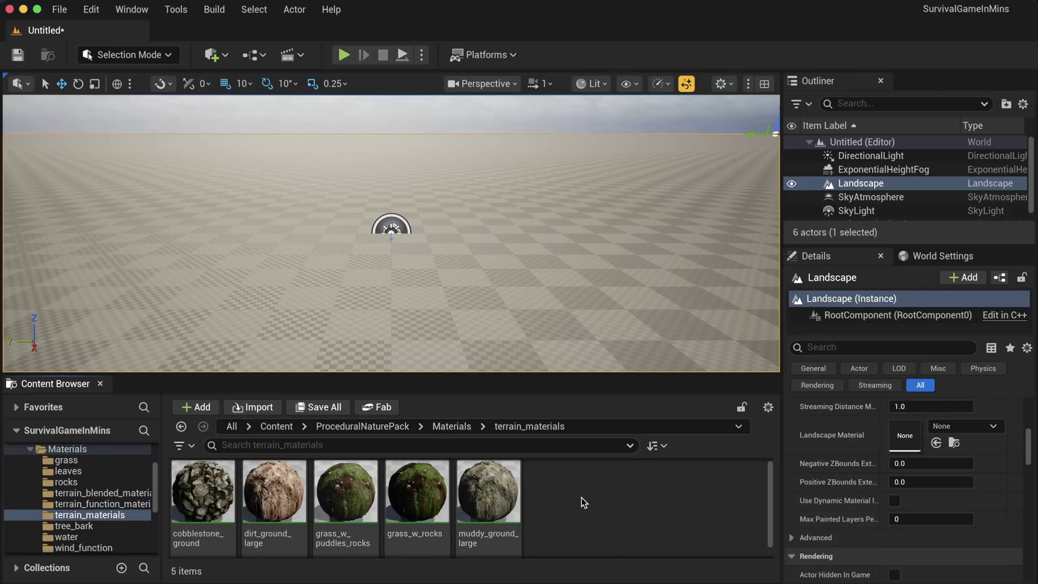
pyautogui.click(439, 489)
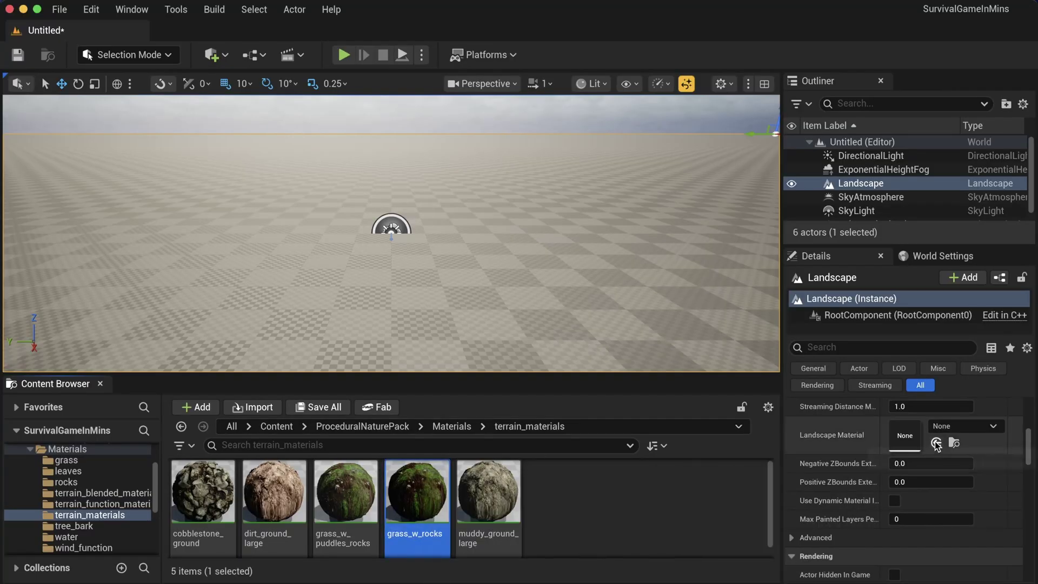
pyautogui.click(936, 443)
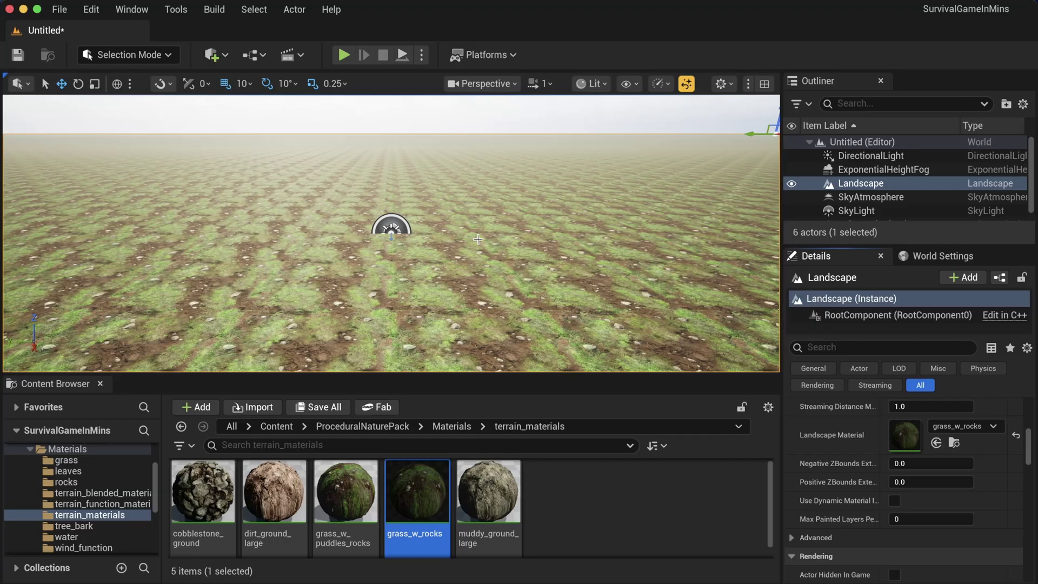
# Step: Switch to Foliage mode and add large_tree_w_roots_a from ProceduralNaturePack's trees_w_roots meshes to the foliage palette
pyautogui.click(127, 55)
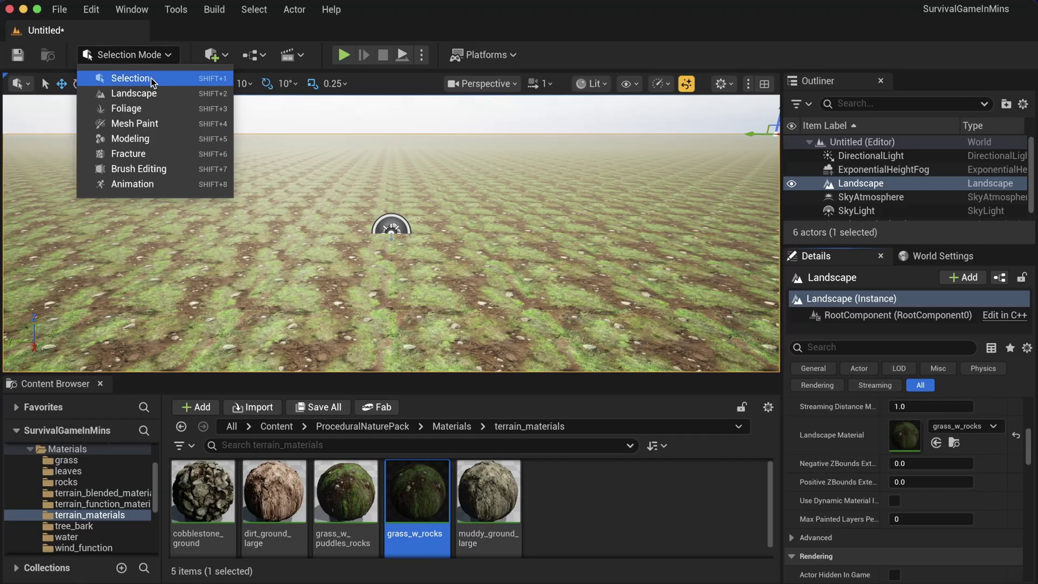
pyautogui.click(138, 108)
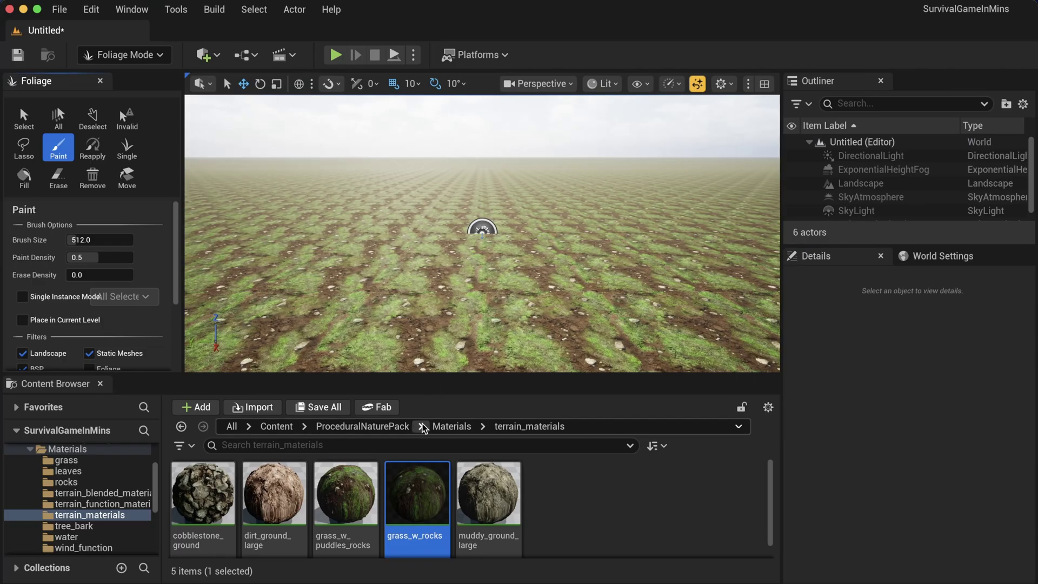
pyautogui.click(393, 427)
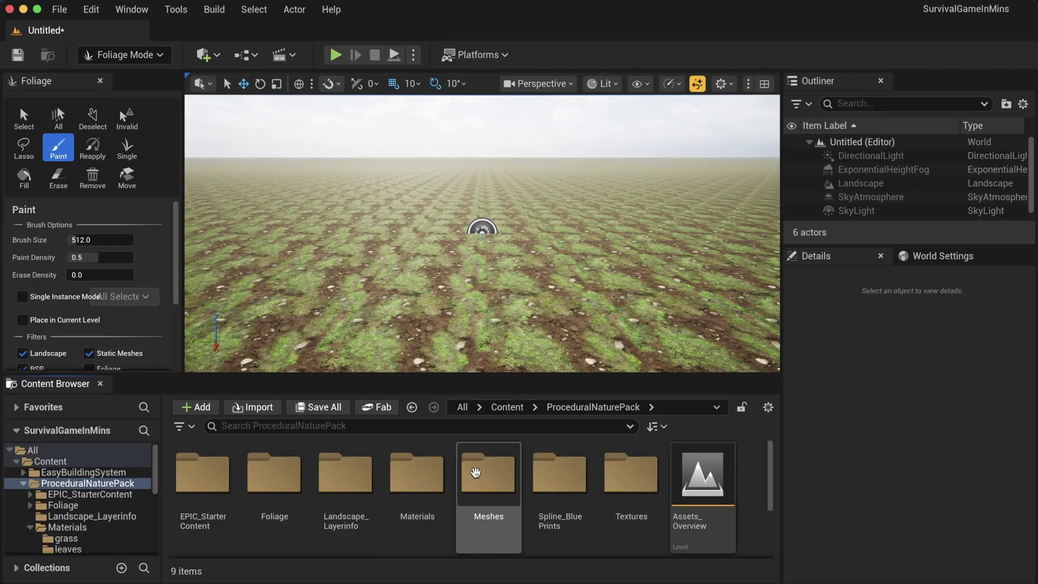
pyautogui.doubleClick(488, 476)
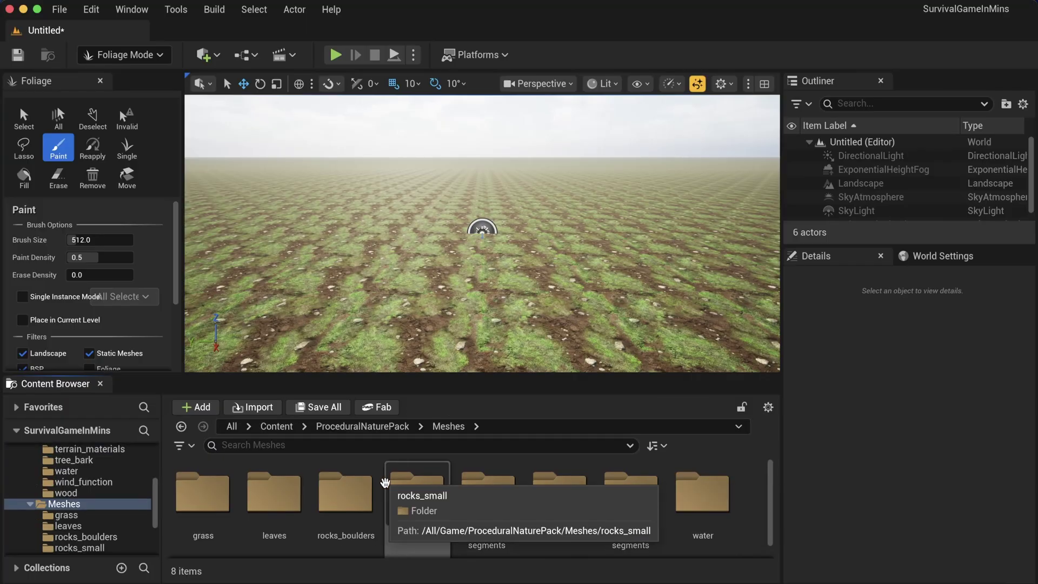
pyautogui.scroll(-1, 492, 522)
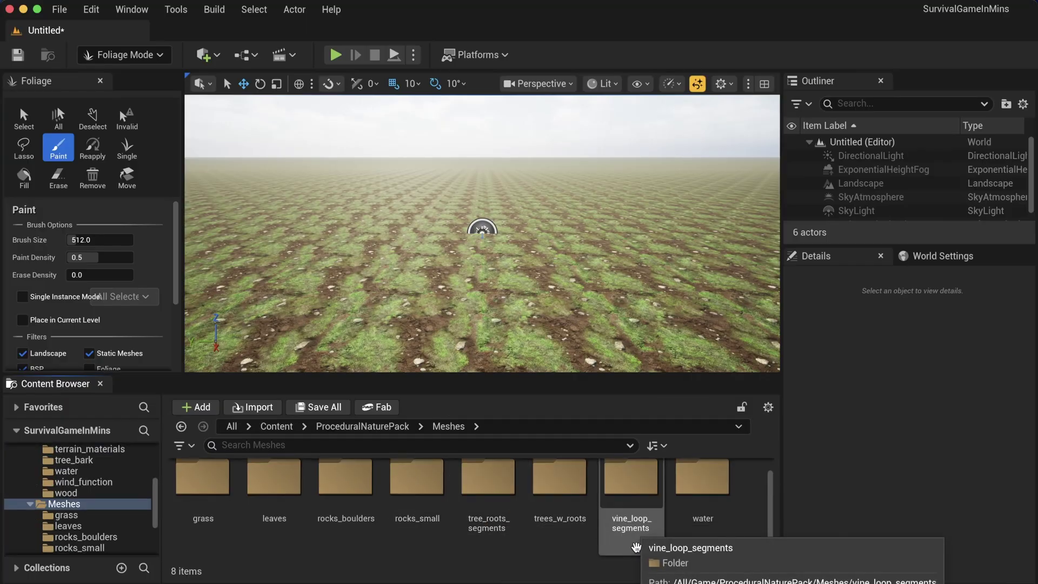
pyautogui.doubleClick(514, 530)
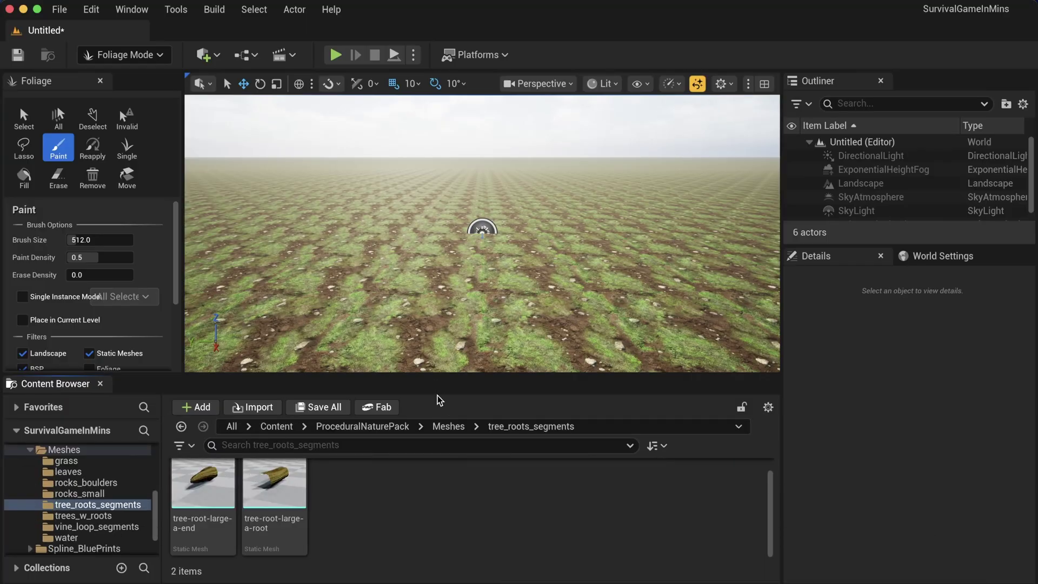
pyautogui.click(448, 426)
pyautogui.click(630, 514)
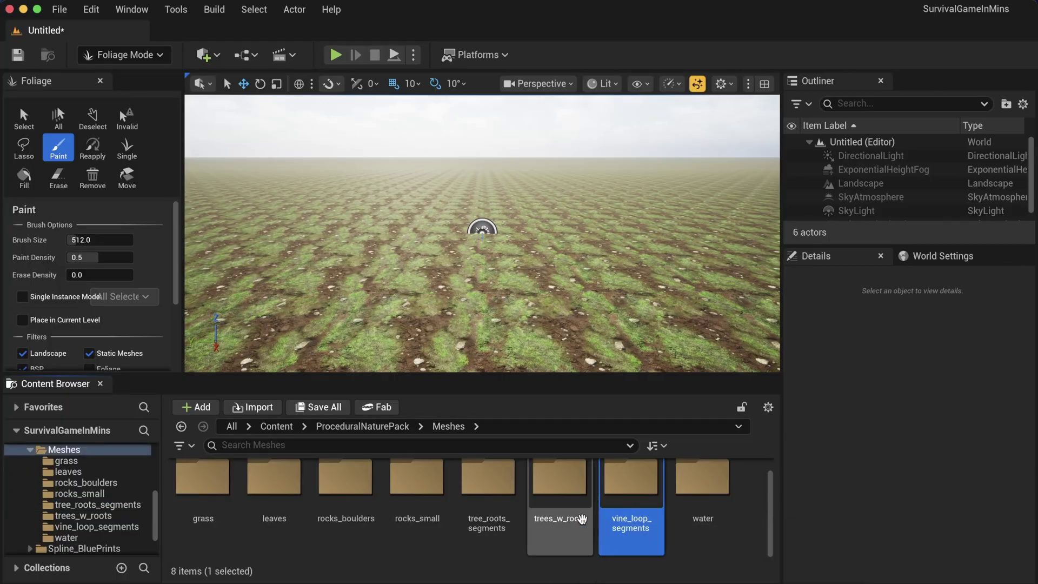
pyautogui.doubleClick(582, 518)
pyautogui.scroll(-5, 139, 295)
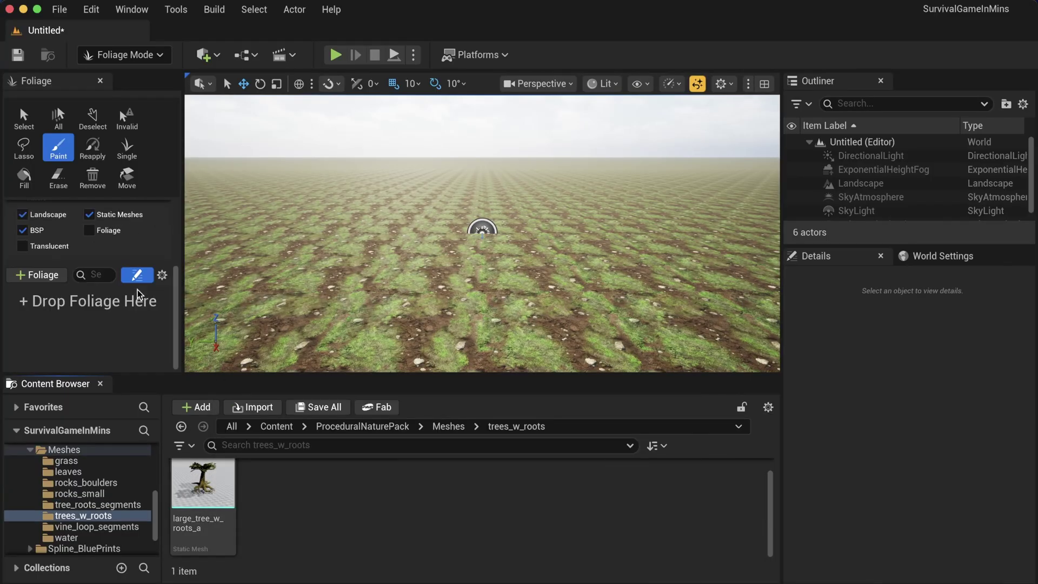
pyautogui.moveTo(202, 482); pyautogui.dragTo(117, 308)
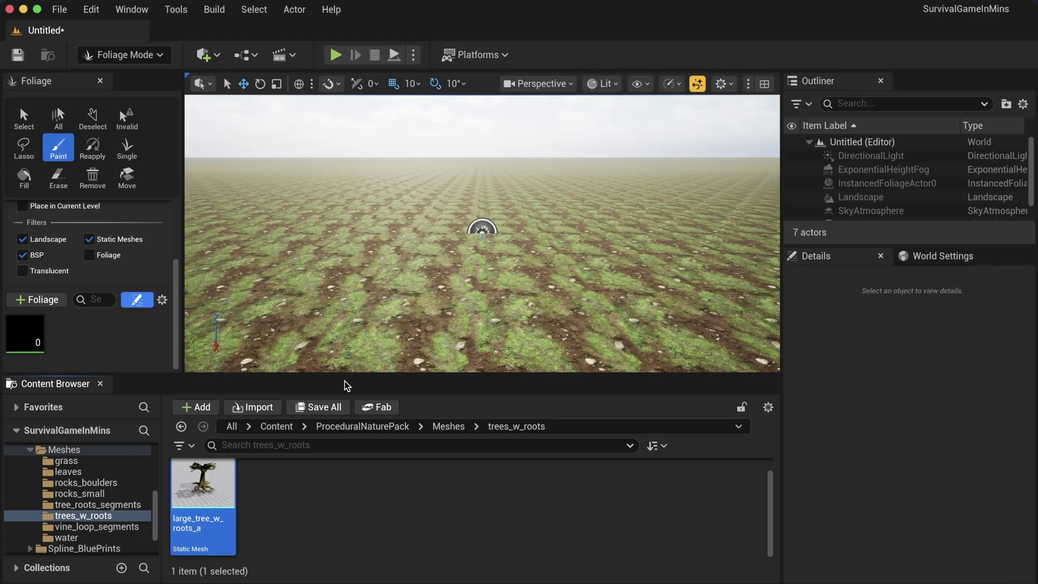
# Step: Add rock_boulder_b2 from the rocks_boulders mesh folder to the foliage palette
pyautogui.click(451, 432)
pyautogui.click(444, 446)
pyautogui.click(447, 434)
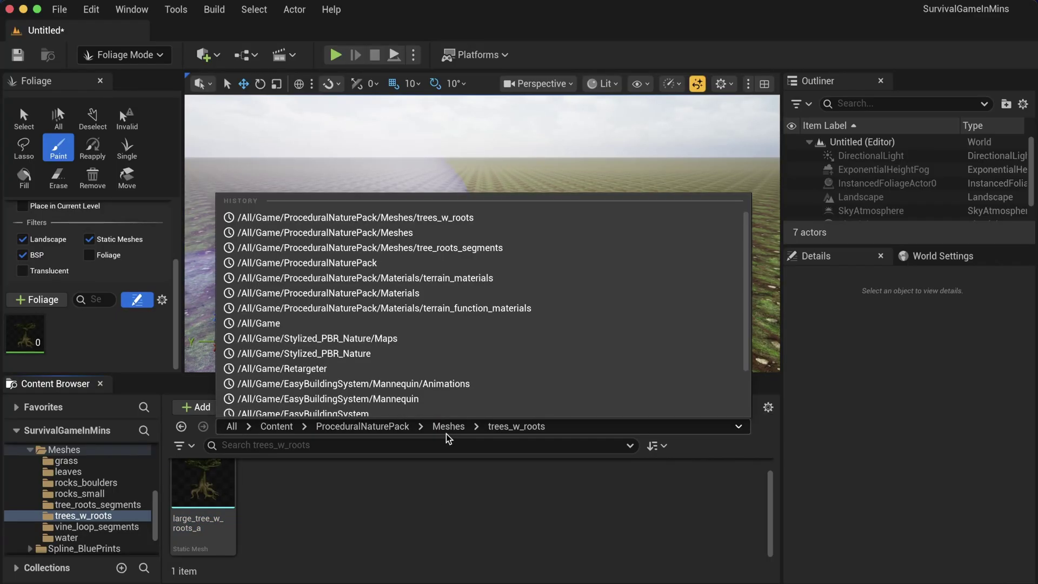
pyautogui.click(444, 428)
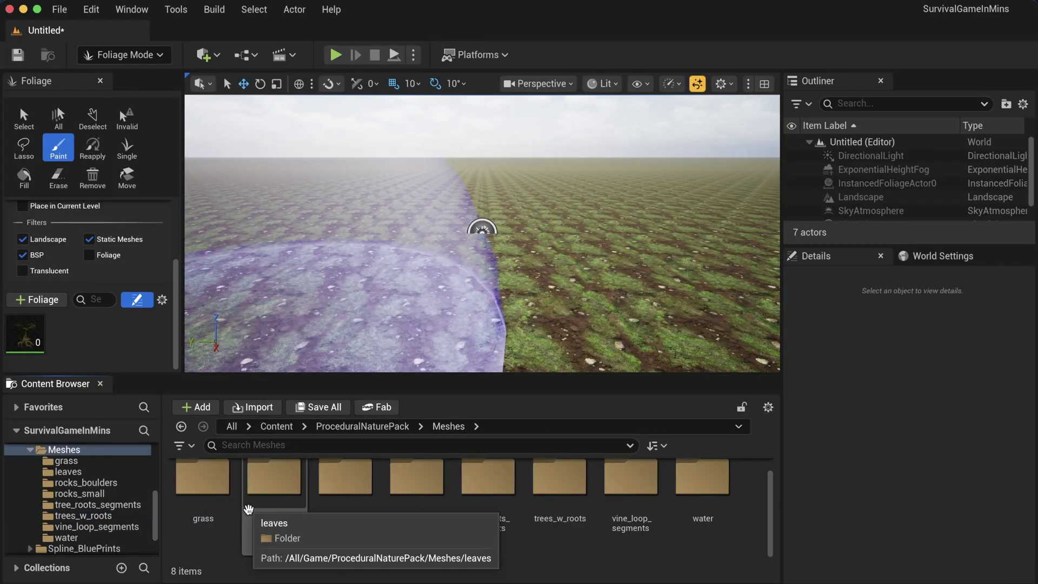
pyautogui.doubleClick(333, 524)
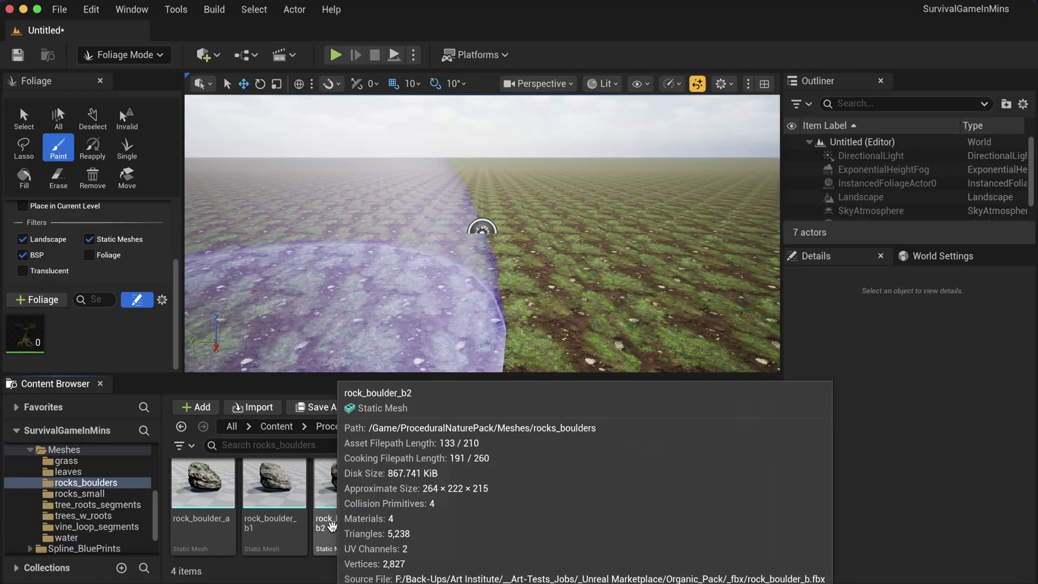
pyautogui.moveTo(333, 525); pyautogui.dragTo(123, 359)
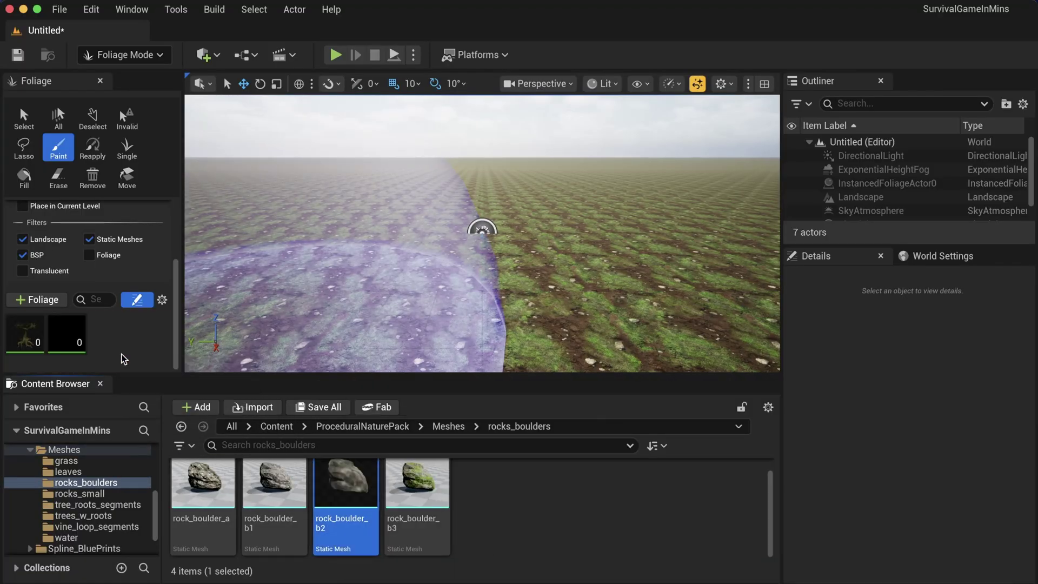
# Step: Add leaves_banana_01 and leaves_banana_02 from the leaves mesh folder to the foliage palette
pyautogui.click(448, 427)
pyautogui.click(494, 508)
pyautogui.doubleClick(493, 508)
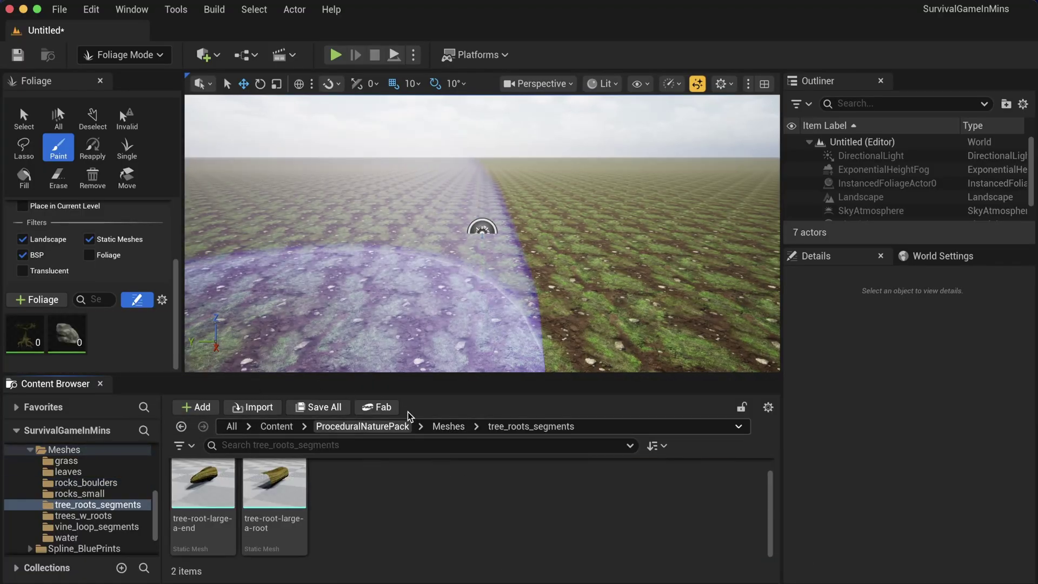
pyautogui.click(462, 427)
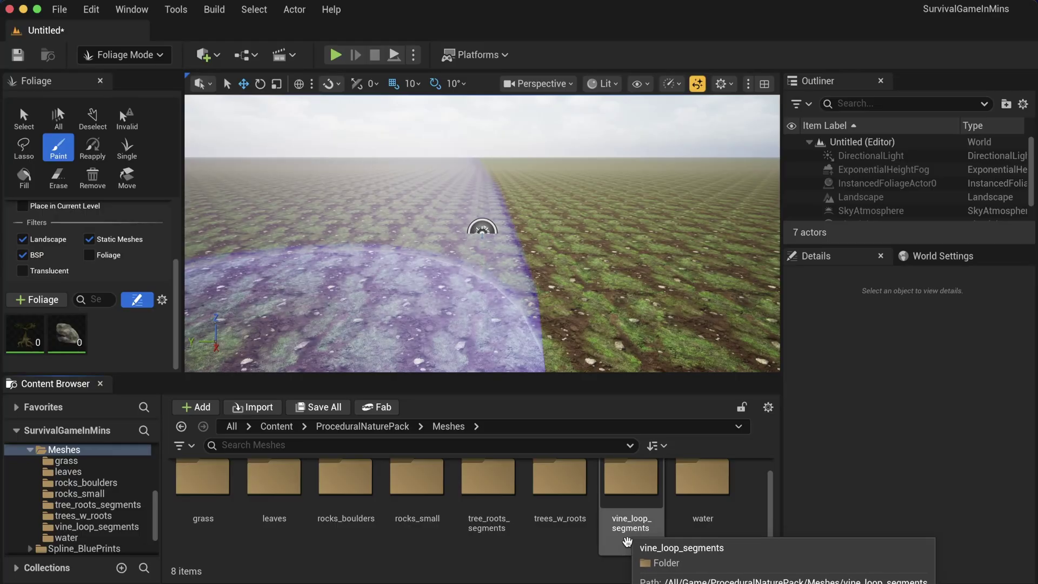
pyautogui.doubleClick(620, 519)
pyautogui.click(448, 427)
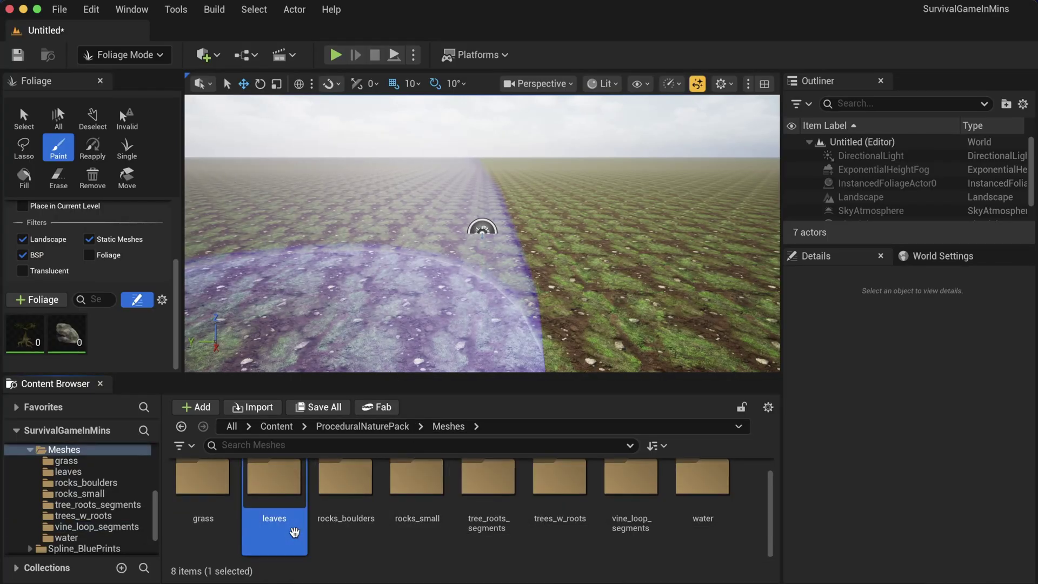
pyautogui.doubleClick(267, 538)
pyautogui.moveTo(203, 483); pyautogui.dragTo(97, 335)
pyautogui.moveTo(281, 472); pyautogui.dragTo(87, 335)
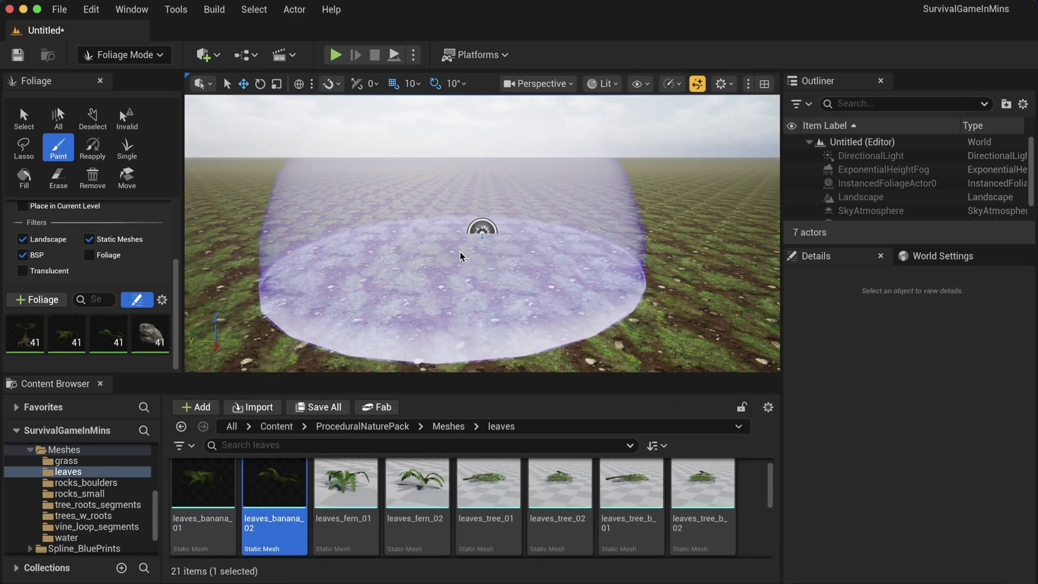
# Step: Try painting the tree, banana leaves and boulder foliage together on the landscape, and undo the painted foliage
pyautogui.moveTo(463, 250); pyautogui.dragTo(522, 239)
pyautogui.scroll(-10, 535, 237)
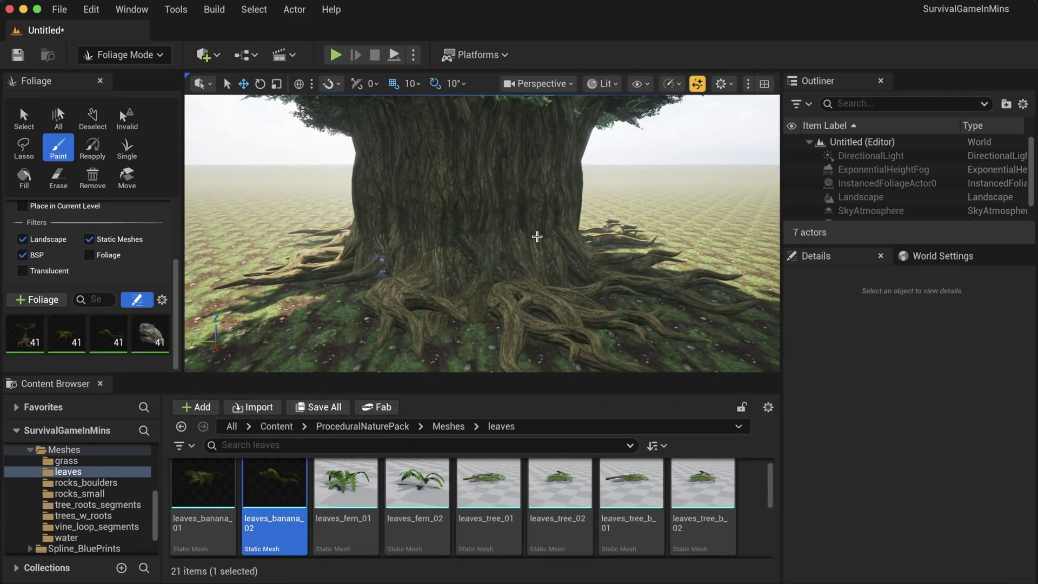
pyautogui.press('super+z')
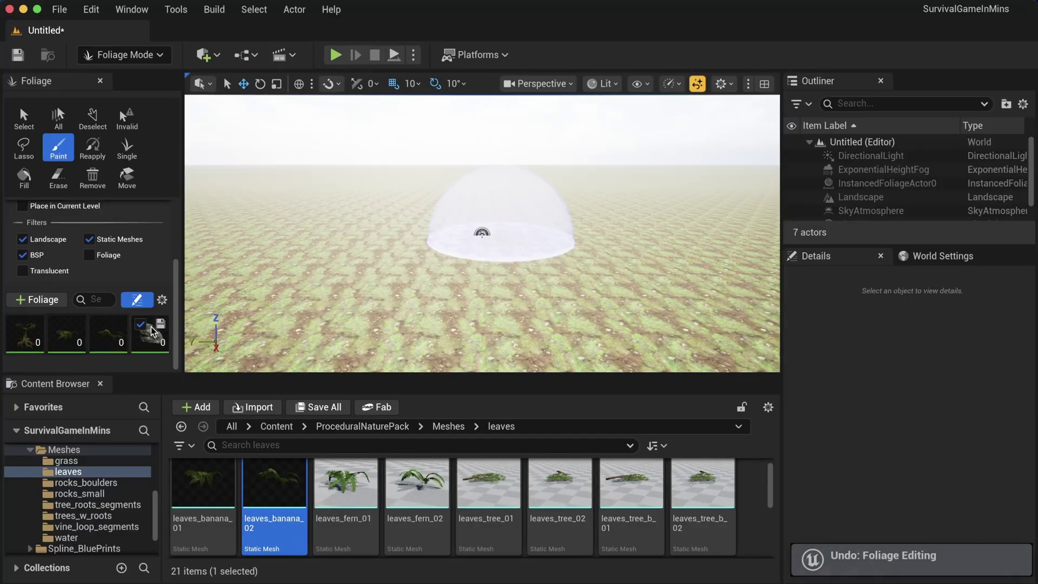
# Step: Set the painting Density / 1Kuu of large_tree_w_roots_a to 10.0 and try a brush stroke on the landscape
pyautogui.click(24, 340)
pyautogui.scroll(-4, 39, 351)
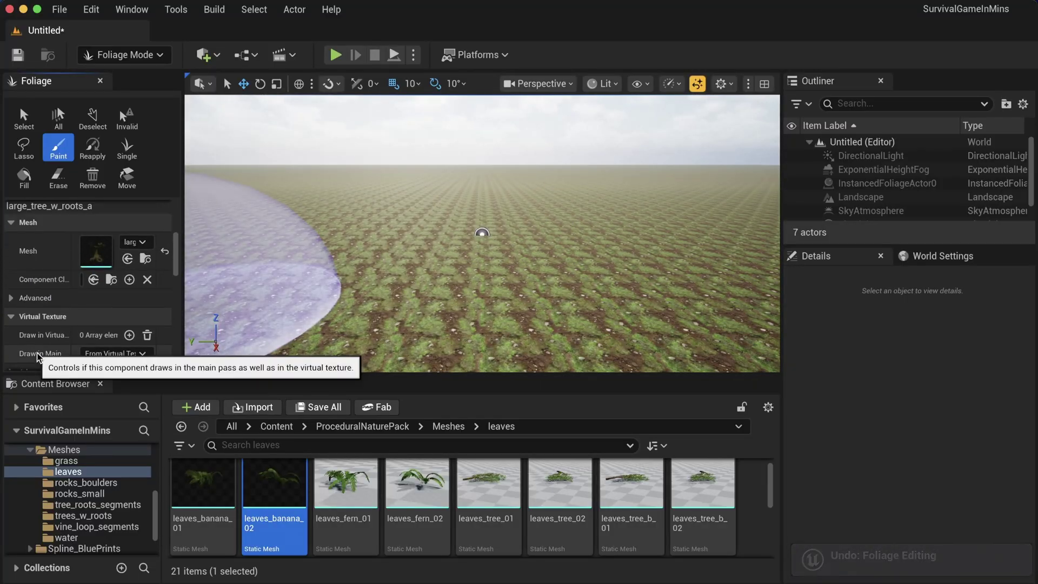
pyautogui.scroll(2, 56, 325)
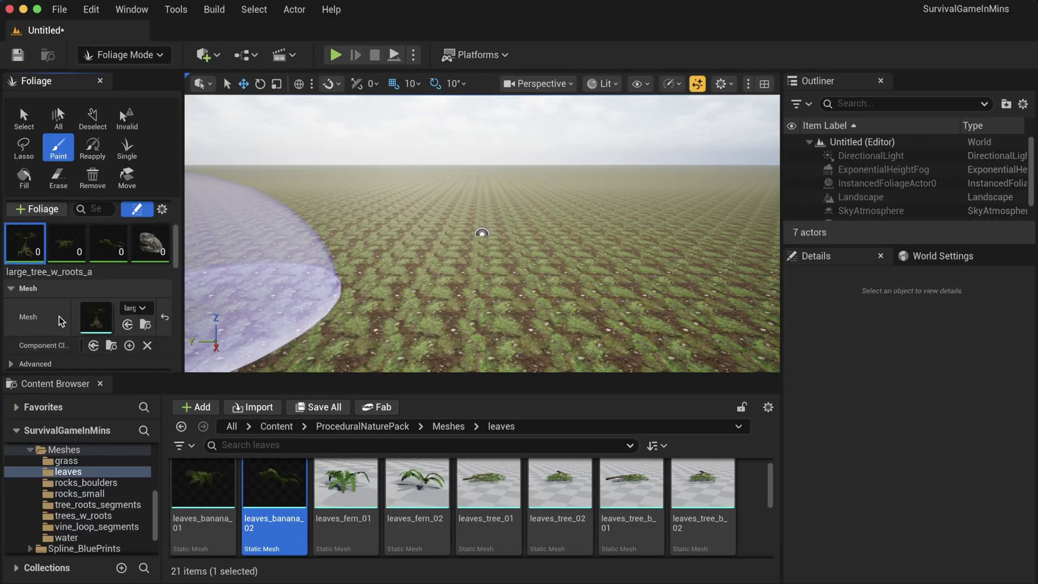
pyautogui.scroll(-3, 61, 321)
pyautogui.scroll(-3, 91, 303)
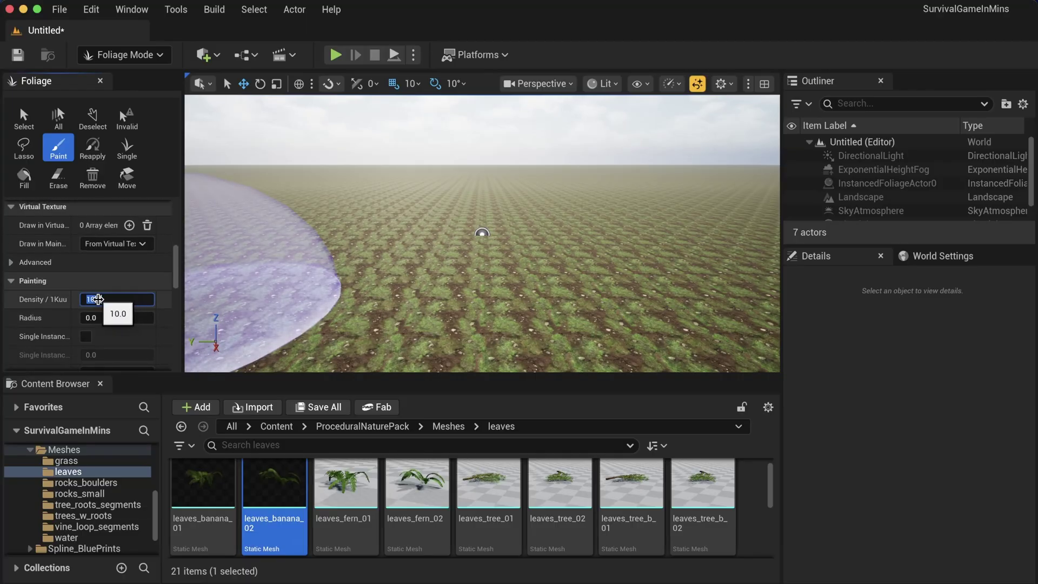
pyautogui.click(479, 268)
pyautogui.moveTo(625, 259)
pyautogui.keyDown('shift'); pyautogui.mouseDown()
pyautogui.moveTo(550, 317)
pyautogui.moveTo(463, 325)
pyautogui.moveTo(452, 278)
pyautogui.mouseUp(); pyautogui.keyUp('shift')
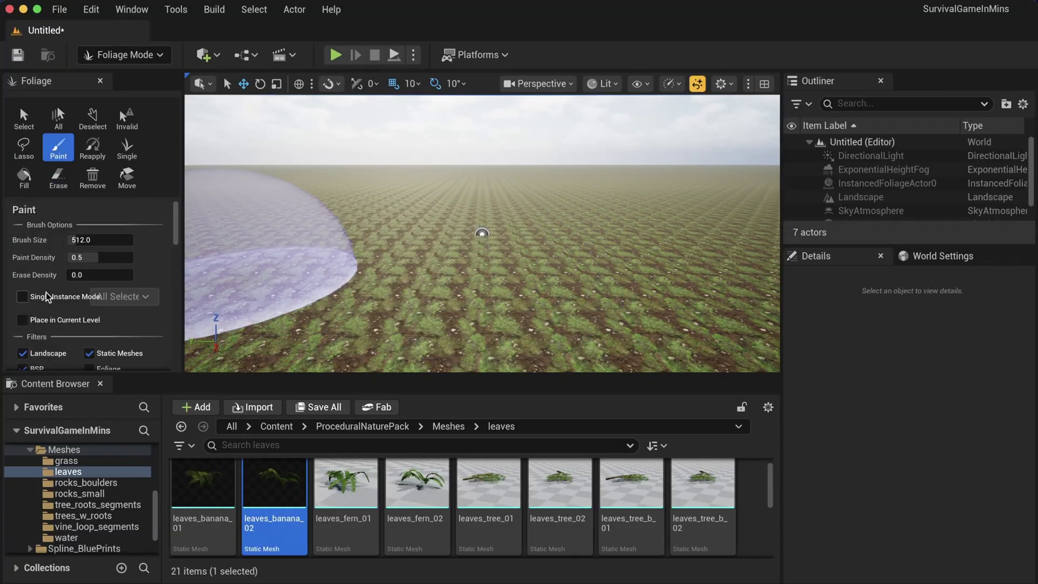
# Step: Set the foliage brush's Paint Density to 0.1
pyautogui.click(106, 256)
pyautogui.write('0.1')
pyautogui.press('Return')
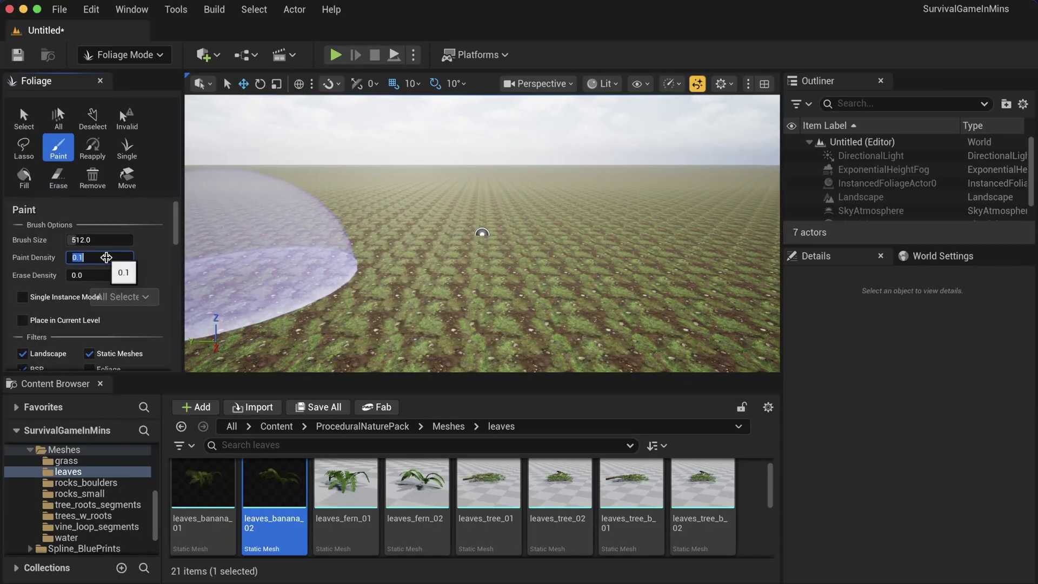
# Step: Paint the large trees, banana leaves and boulders together in a loose forest cluster across the landscape
pyautogui.scroll(-5, 100, 302)
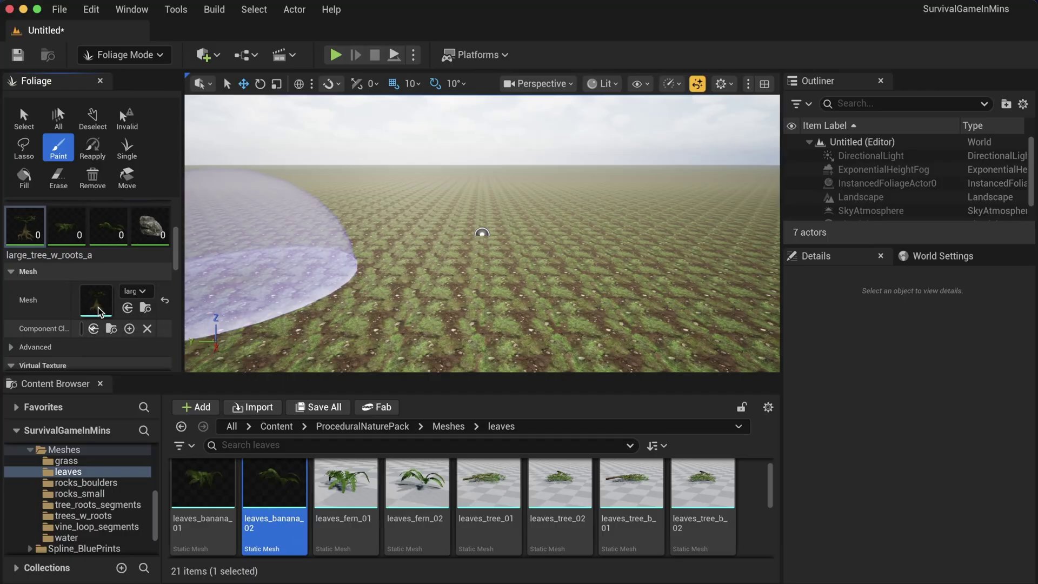
pyautogui.click(475, 300)
pyautogui.moveTo(585, 289); pyautogui.dragTo(572, 278, button='right')
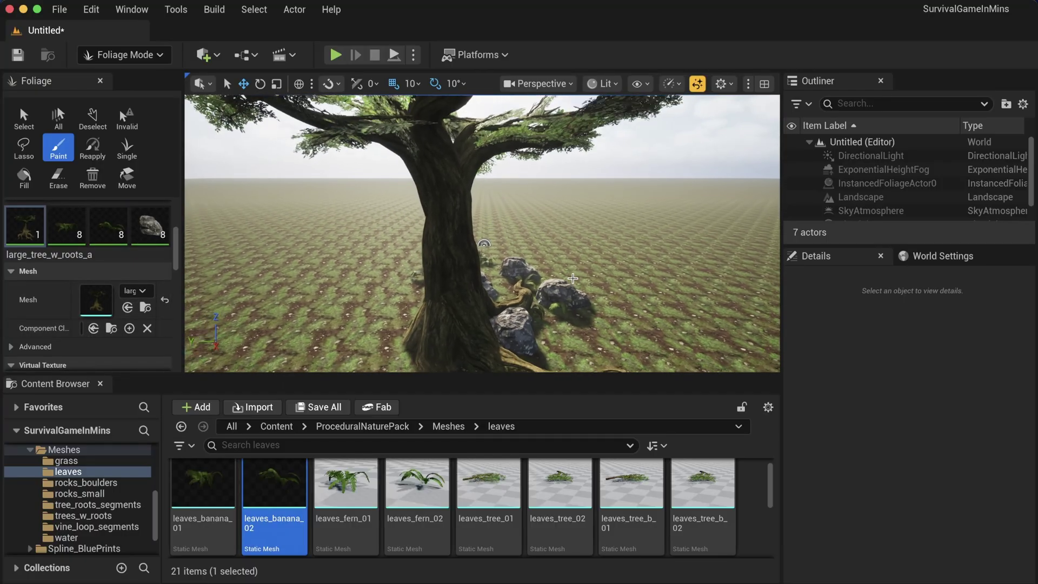
pyautogui.moveTo(573, 278)
pyautogui.mouseDown()
pyautogui.moveTo(581, 318)
pyautogui.moveTo(398, 313)
pyautogui.moveTo(277, 325)
pyautogui.moveTo(595, 281)
pyautogui.moveTo(476, 222)
pyautogui.moveTo(516, 232)
pyautogui.moveTo(643, 318)
pyautogui.mouseUp()
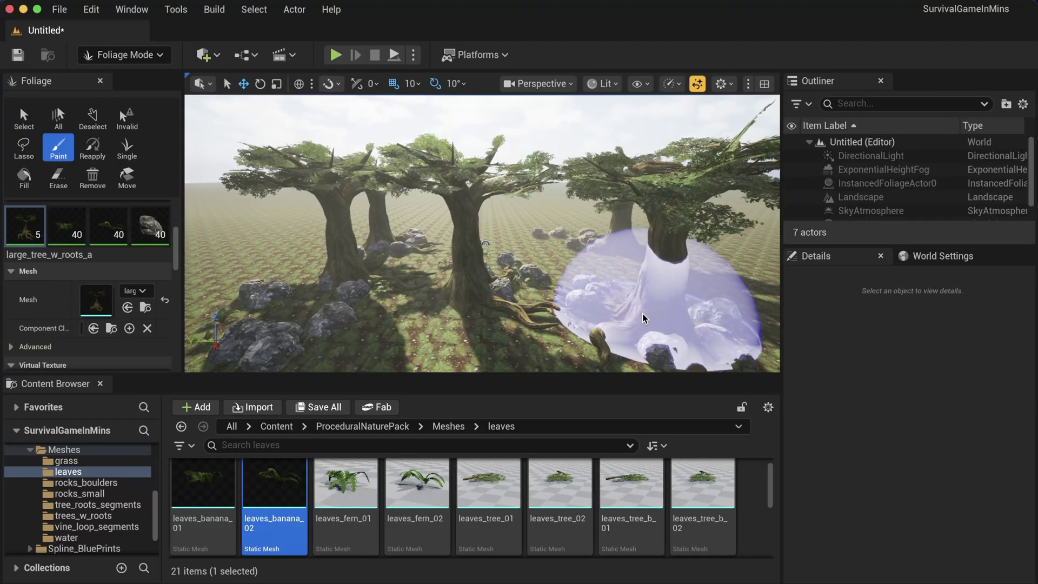
pyautogui.moveTo(481, 226); pyautogui.dragTo(495, 226, button='right')
pyautogui.press('s')
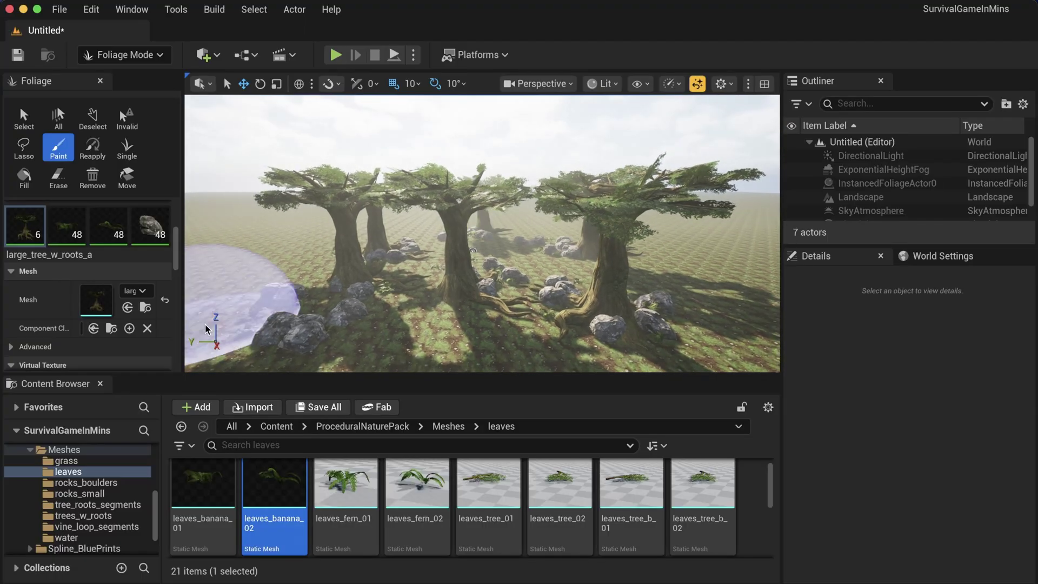
pyautogui.click(216, 259)
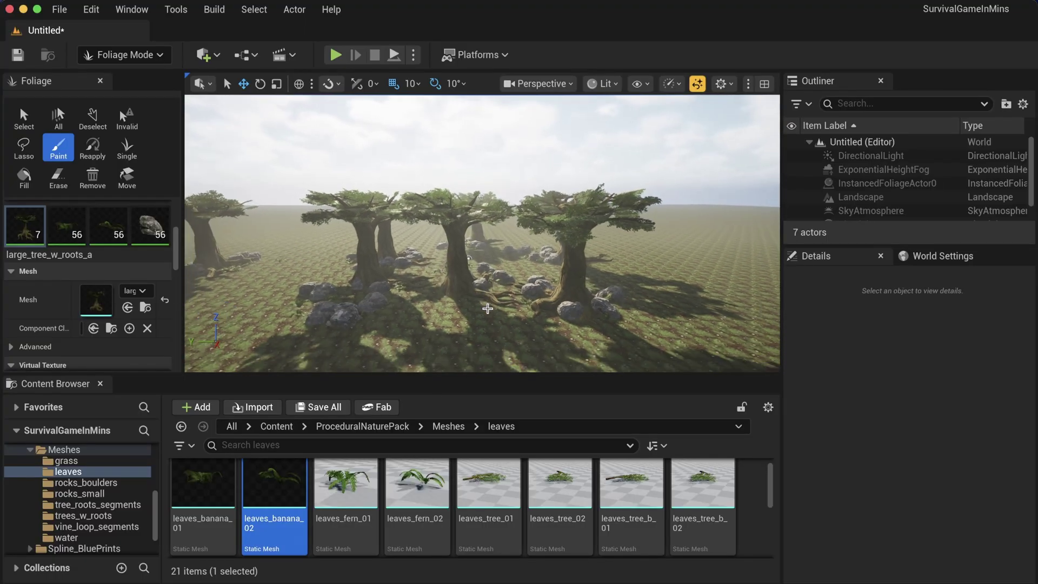
pyautogui.moveTo(475, 285)
pyautogui.mouseDown()
pyautogui.moveTo(429, 335)
pyautogui.moveTo(262, 342)
pyautogui.mouseUp()
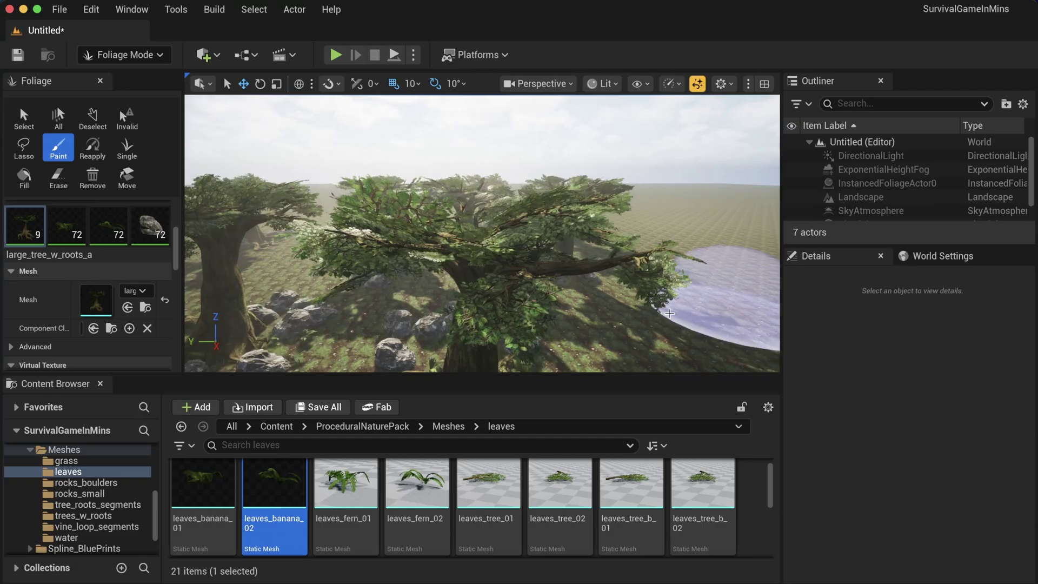
pyautogui.moveTo(669, 314); pyautogui.dragTo(665, 316)
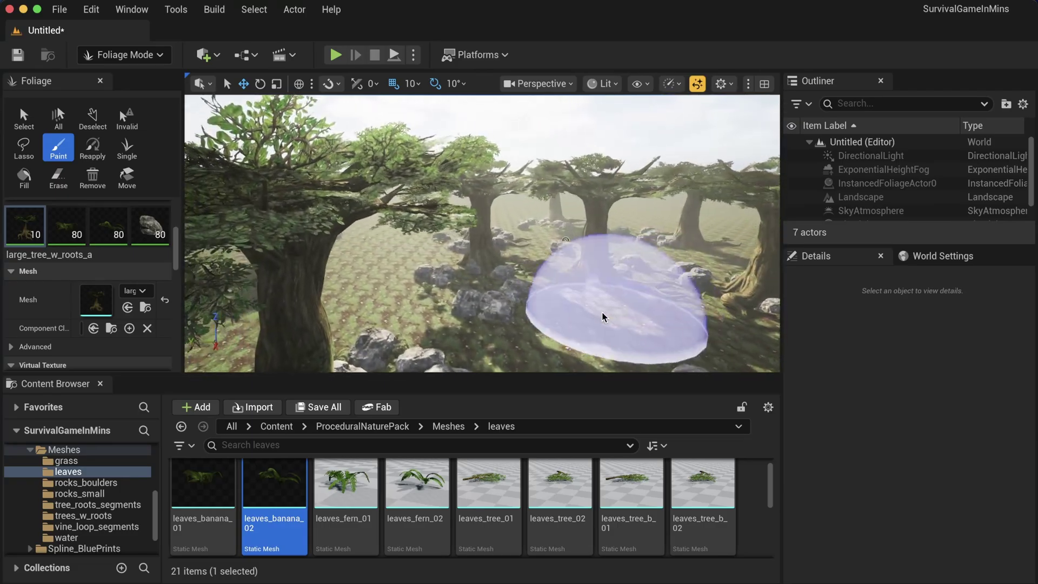
# Step: Switch to the Erase tool and deactivate the tree, banana leaf and boulder types in the foliage palette
pyautogui.click(58, 176)
pyautogui.keyDown('shift'); pyautogui.click(144, 226); pyautogui.keyUp('shift')
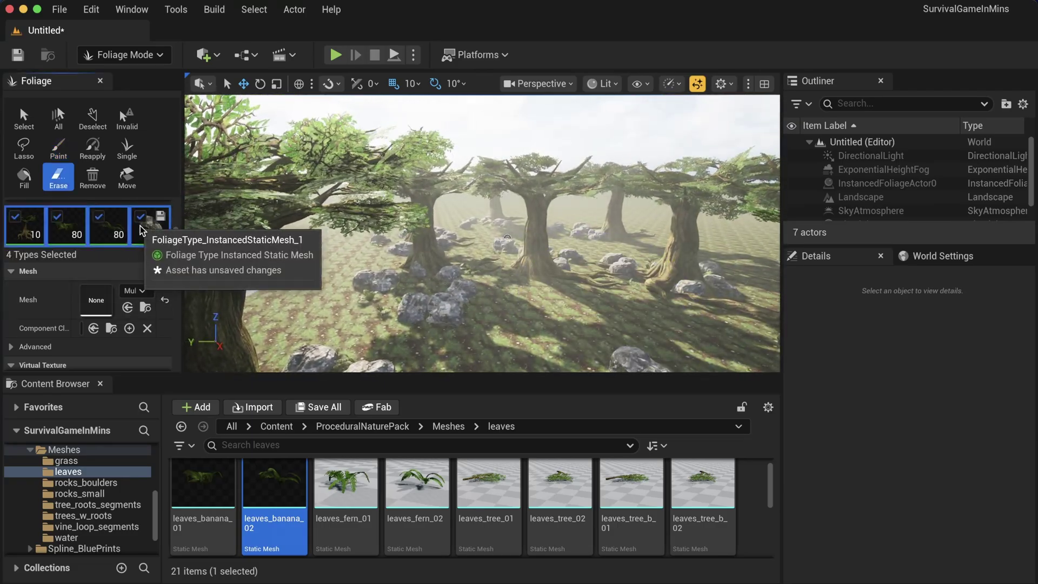
pyautogui.click(143, 226)
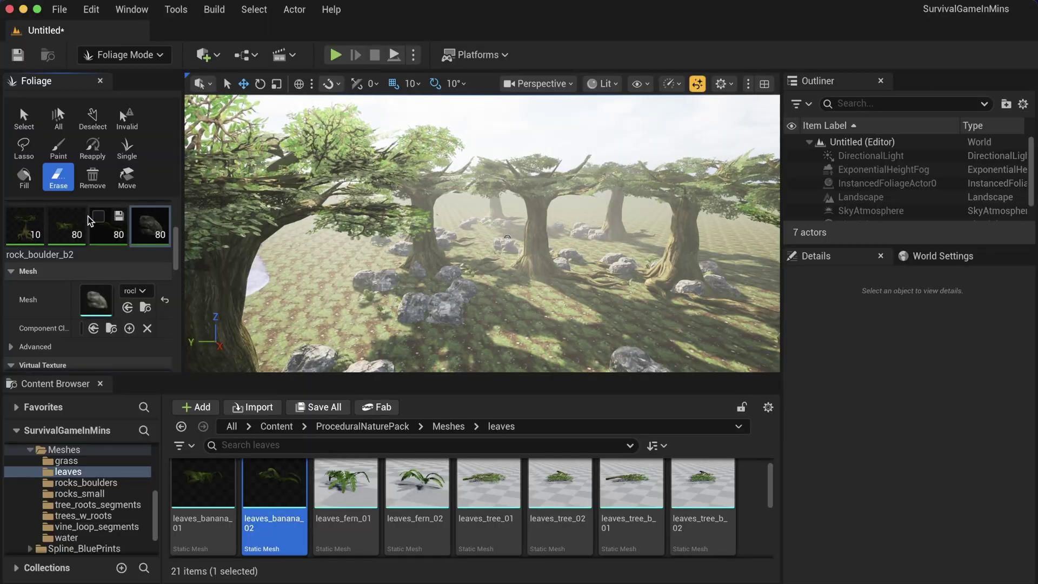
pyautogui.click(15, 215)
pyautogui.scroll(5, 396, 279)
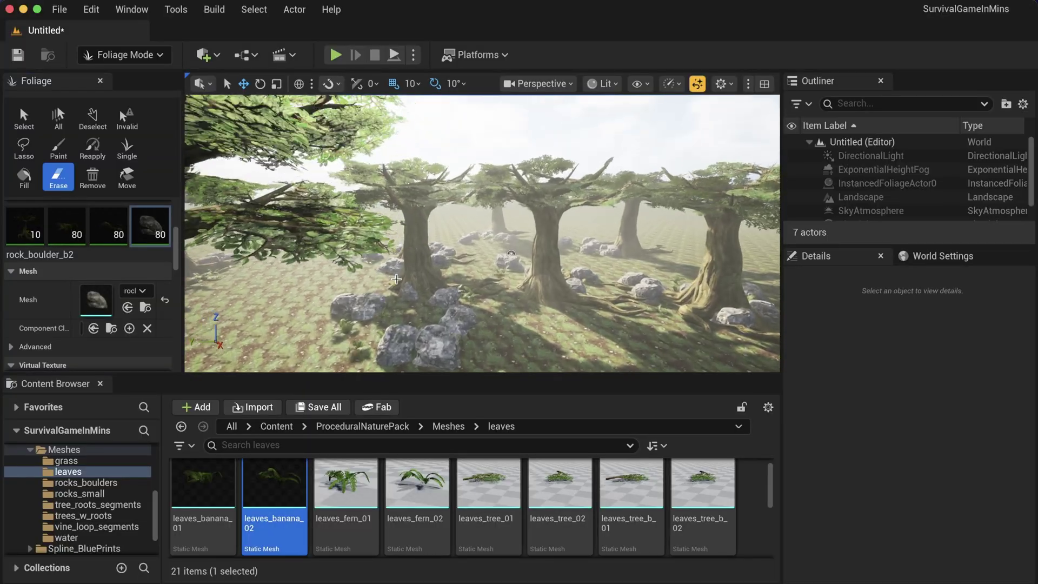
# Step: Add grass_small_01 and grass_small_02 from the grass mesh folder to the foliage palette
pyautogui.press('w')
pyautogui.moveTo(396, 279); pyautogui.dragTo(396, 279, button='right')
pyautogui.press('s')
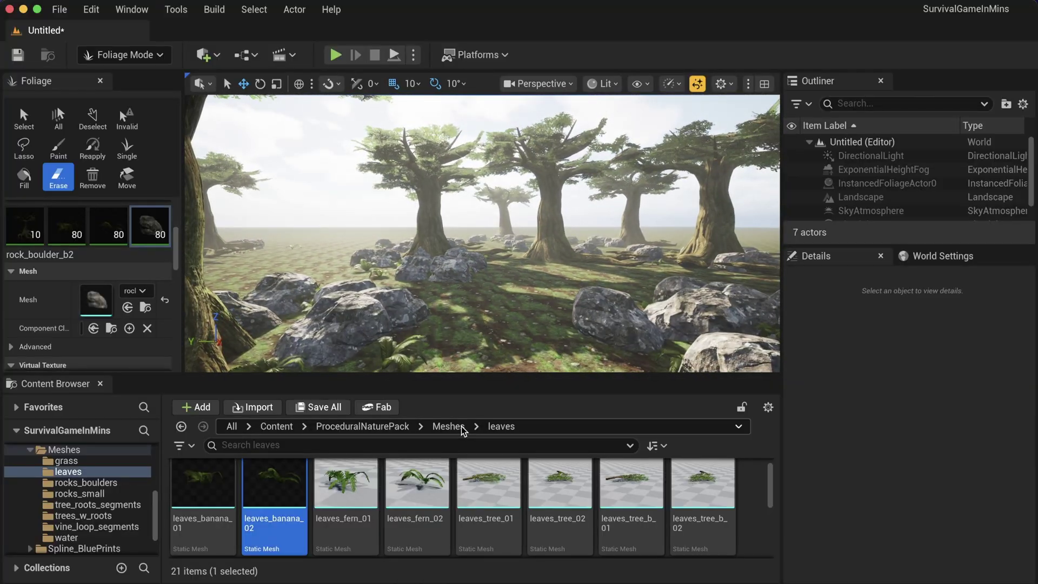
pyautogui.click(460, 427)
pyautogui.doubleClick(203, 477)
pyautogui.click(202, 484)
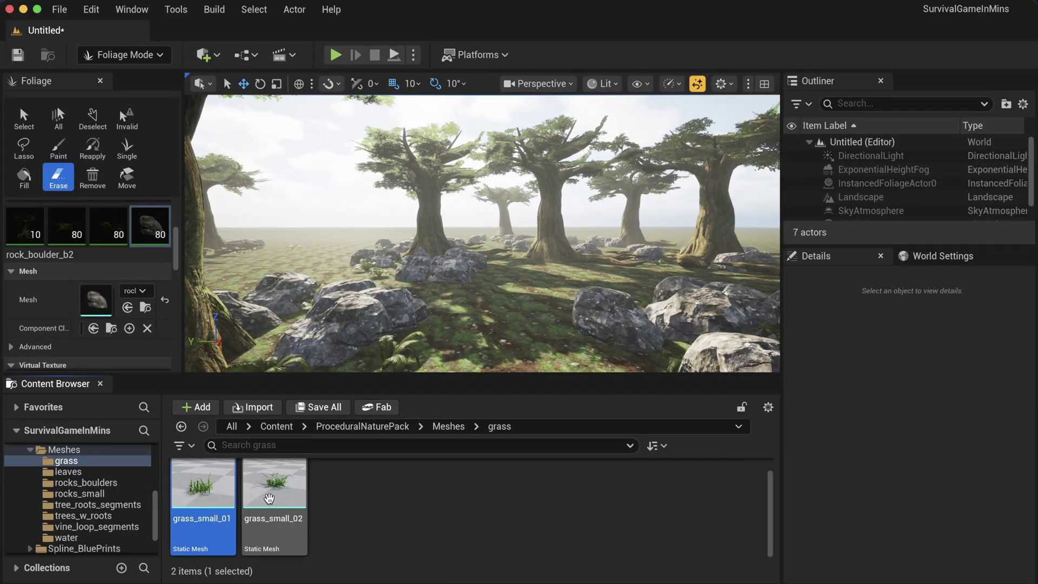
pyautogui.keyDown('shift'); pyautogui.click(291, 504); pyautogui.keyUp('shift')
pyautogui.moveTo(291, 504); pyautogui.dragTo(51, 238)
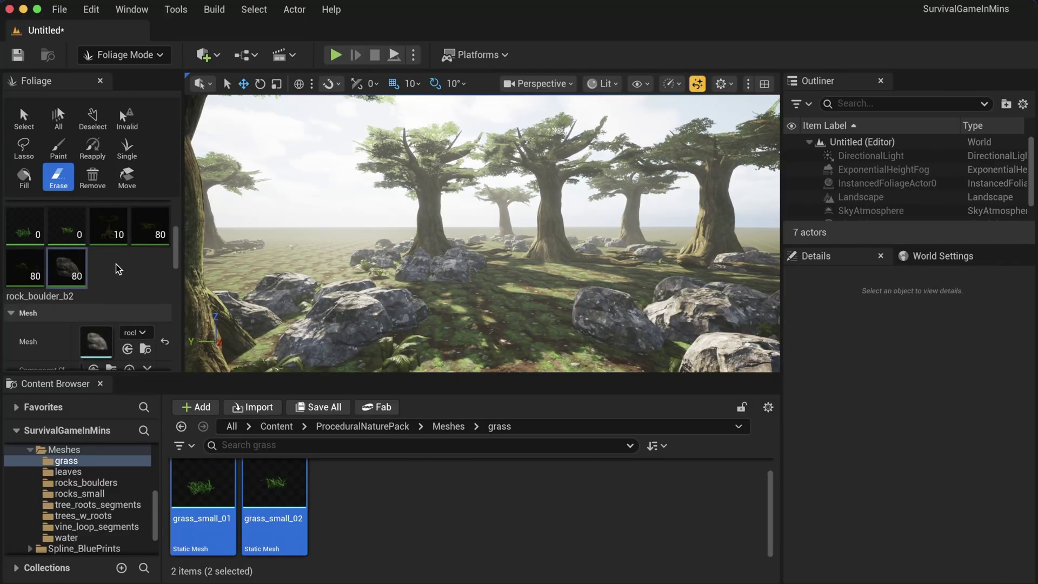
# Step: Select both grass types and paint grass over the ground between the trees and boulders with Paint Density 1.0
pyautogui.keyDown('shift'); pyautogui.click(26, 234); pyautogui.keyUp('shift')
pyautogui.moveTo(338, 281)
pyautogui.mouseDown()
pyautogui.moveTo(452, 313)
pyautogui.moveTo(503, 299)
pyautogui.mouseUp()
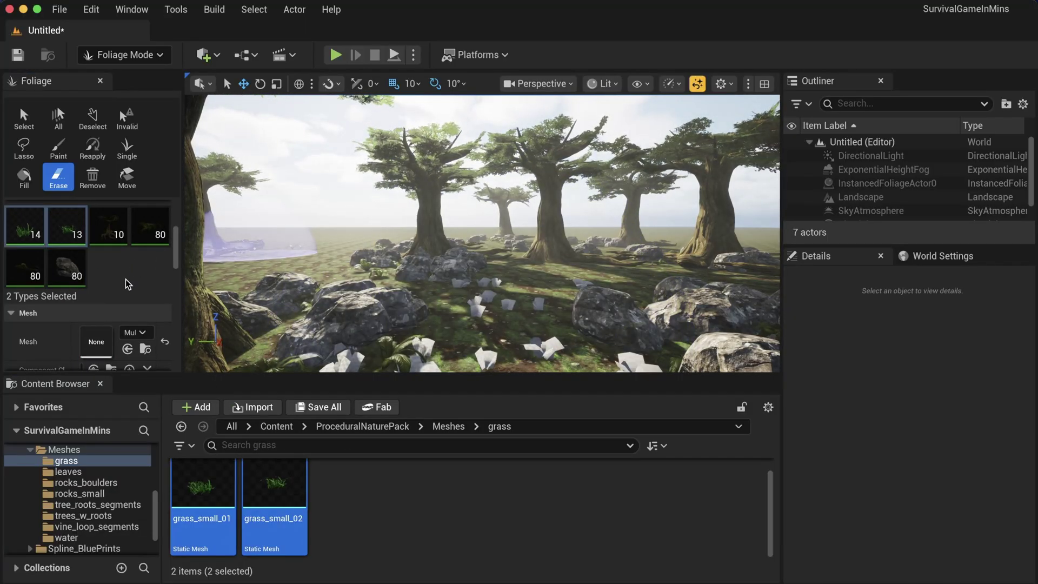
pyautogui.scroll(3, 125, 283)
pyautogui.moveTo(386, 270); pyautogui.dragTo(398, 272, button='right')
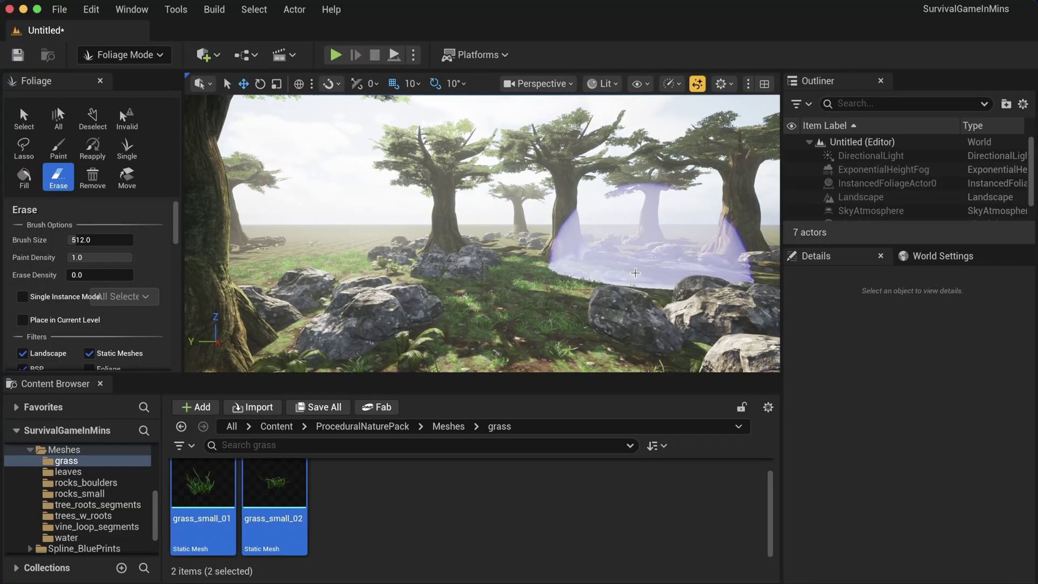
pyautogui.moveTo(421, 259); pyautogui.dragTo(422, 260, button='right')
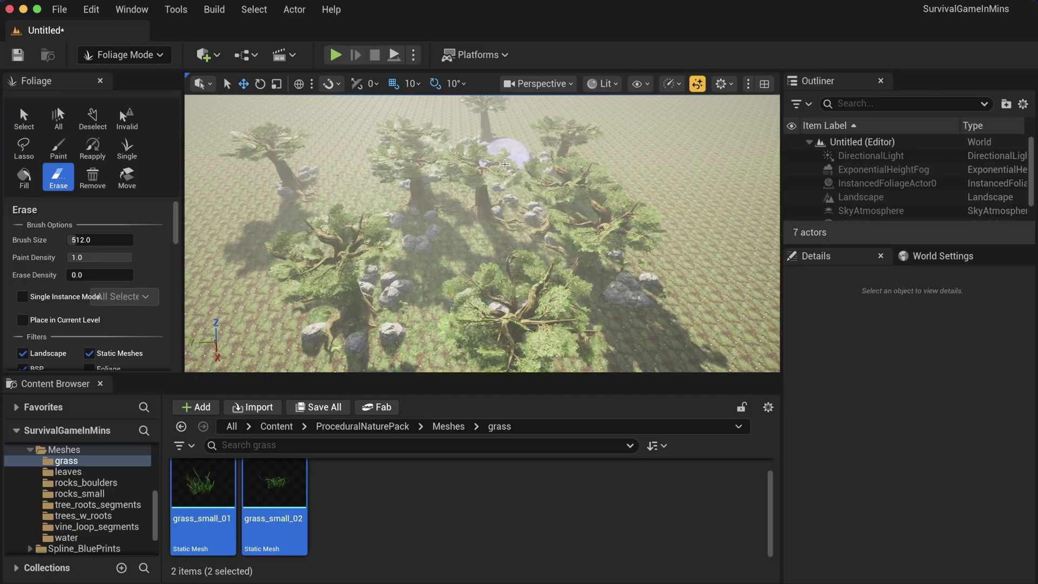
pyautogui.scroll(6, 417, 211)
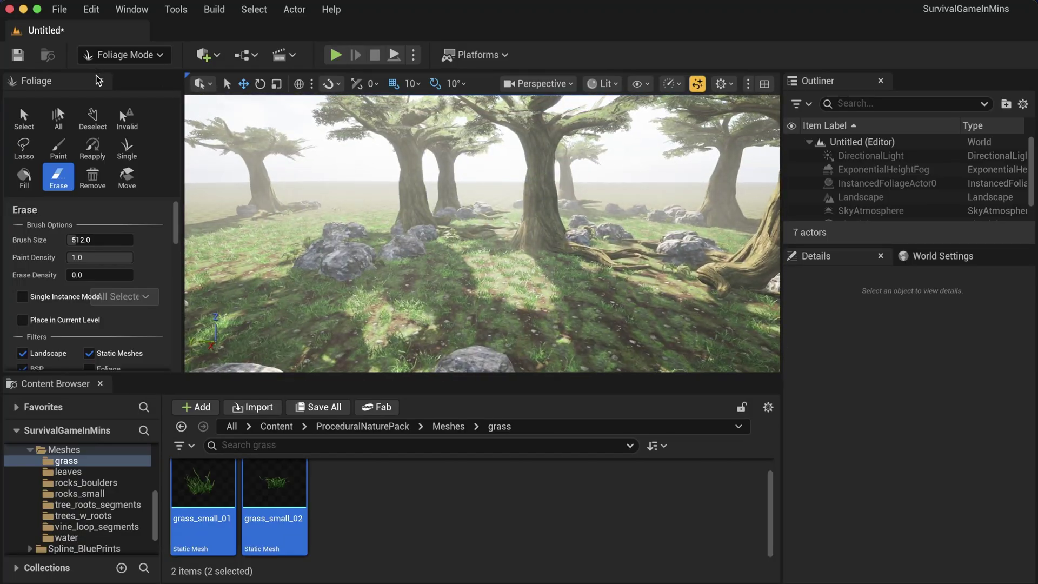
# Step: Switch to Landscape mode, try a Sculpt stroke on the ground among the trees and undo it
pyautogui.click(124, 56)
pyautogui.click(123, 94)
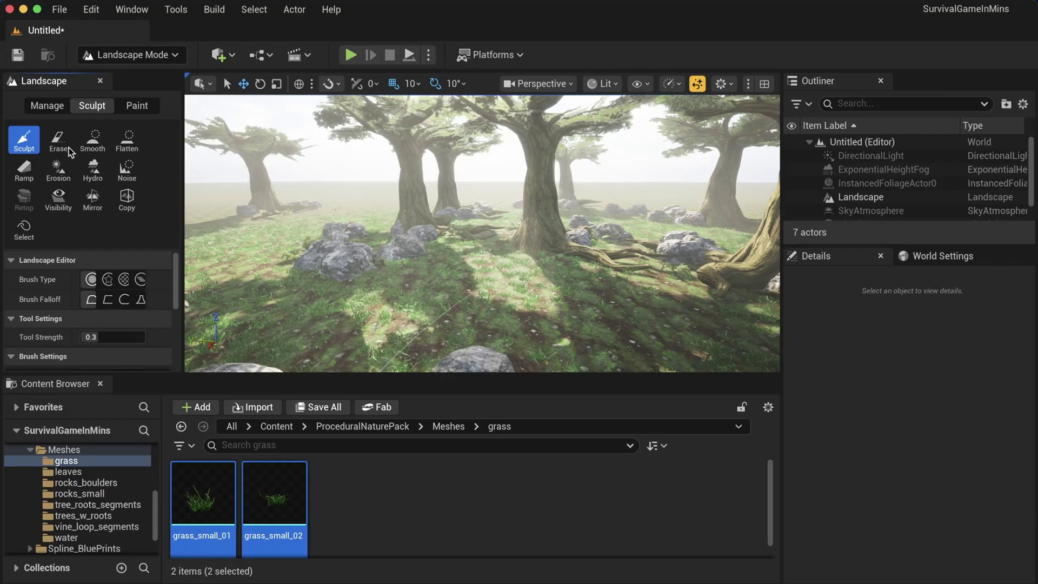
pyautogui.moveTo(339, 212); pyautogui.dragTo(357, 221)
pyautogui.press('super+z')
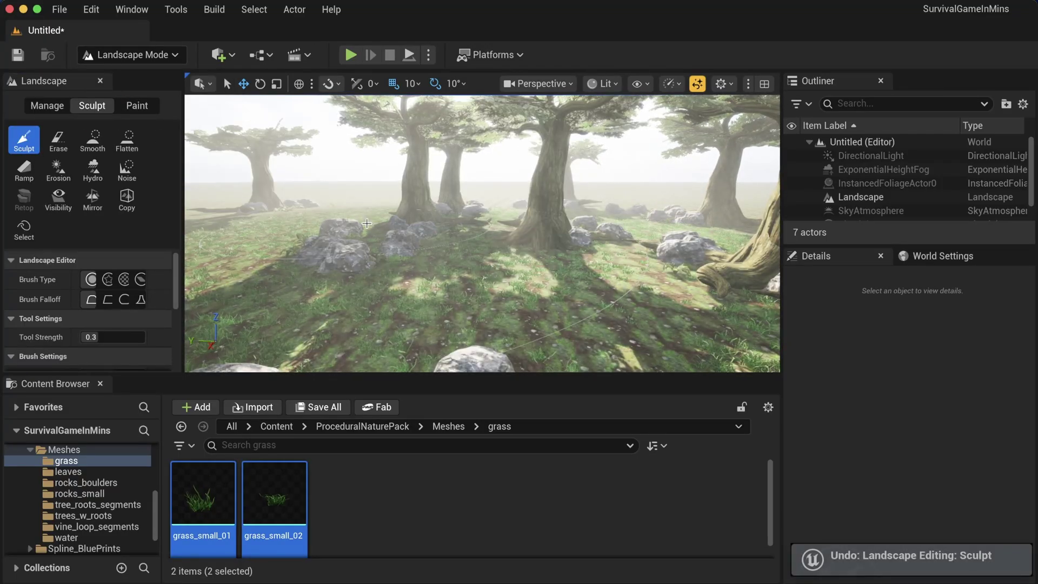
pyautogui.click(366, 223)
pyautogui.moveTo(475, 230); pyautogui.dragTo(475, 230, button='right')
pyautogui.scroll(-4, 475, 231)
pyautogui.rightClick(475, 230)
pyautogui.write('ss')
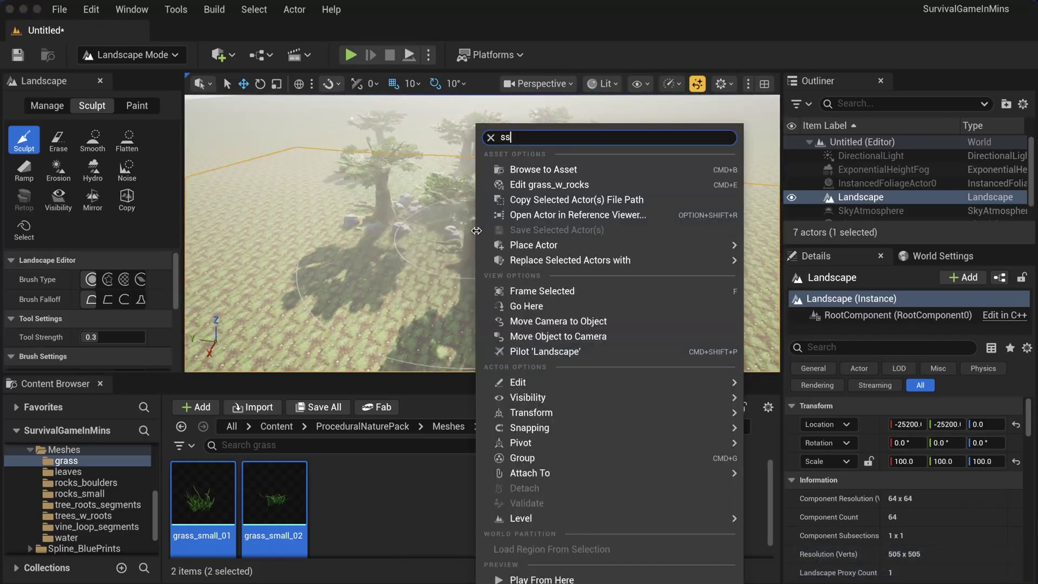
pyautogui.click(333, 224)
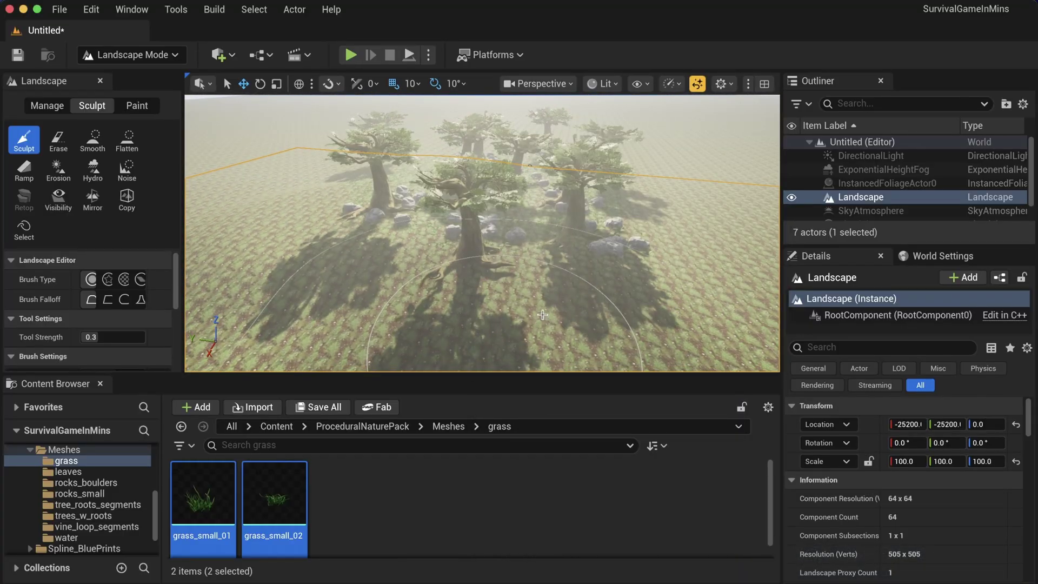
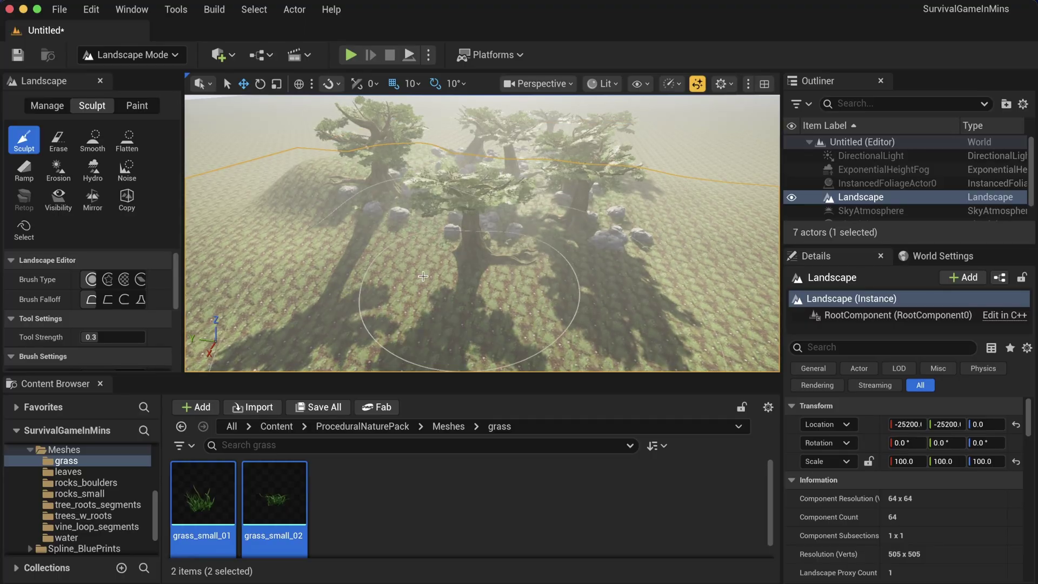
# Step: Return to Selection mode and place a Post Process Volume on the ground among the trees
pyautogui.moveTo(356, 254); pyautogui.dragTo(414, 246, button='right')
pyautogui.press('w')
pyautogui.click(117, 56)
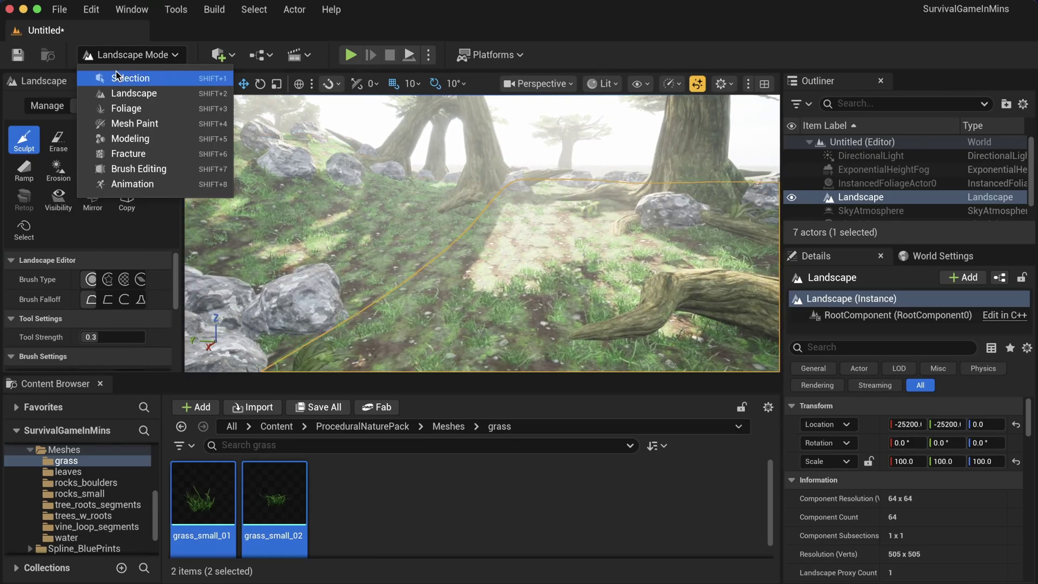
pyautogui.click(116, 78)
pyautogui.click(212, 55)
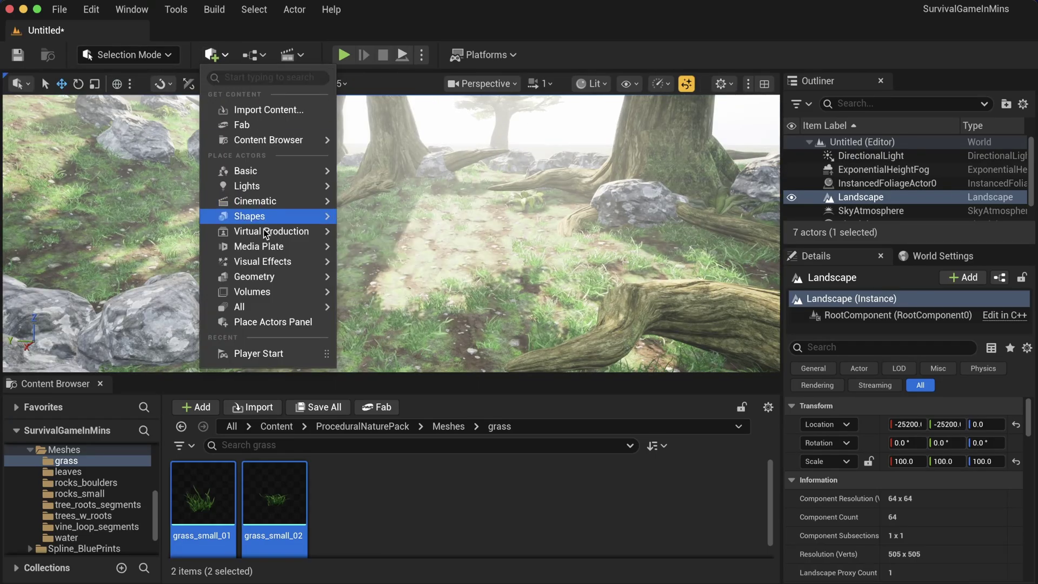
pyautogui.moveTo(266, 308)
pyautogui.write('po')
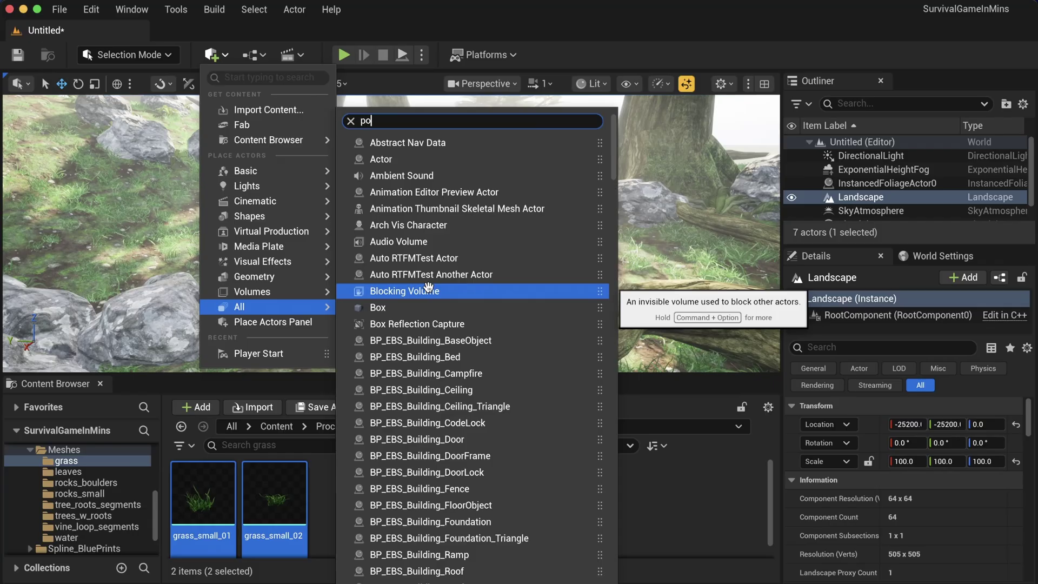
pyautogui.write('st')
pyautogui.moveTo(417, 313); pyautogui.dragTo(441, 229)
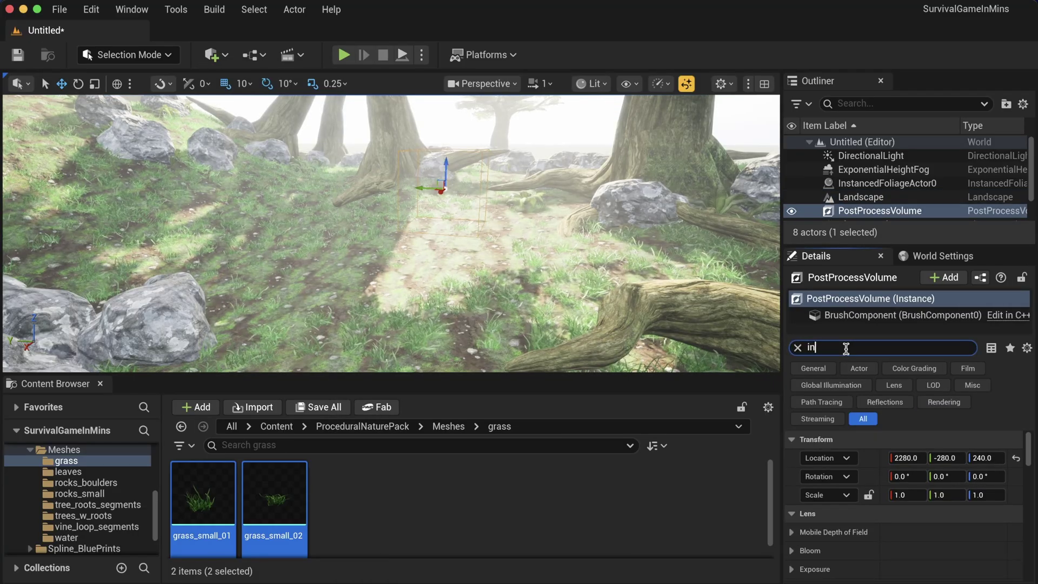
# Step: Enable Infinite Extent (Unbound) on the Post Process Volume and lower its Exposure Compensation to about -1.04
pyautogui.write('fi')
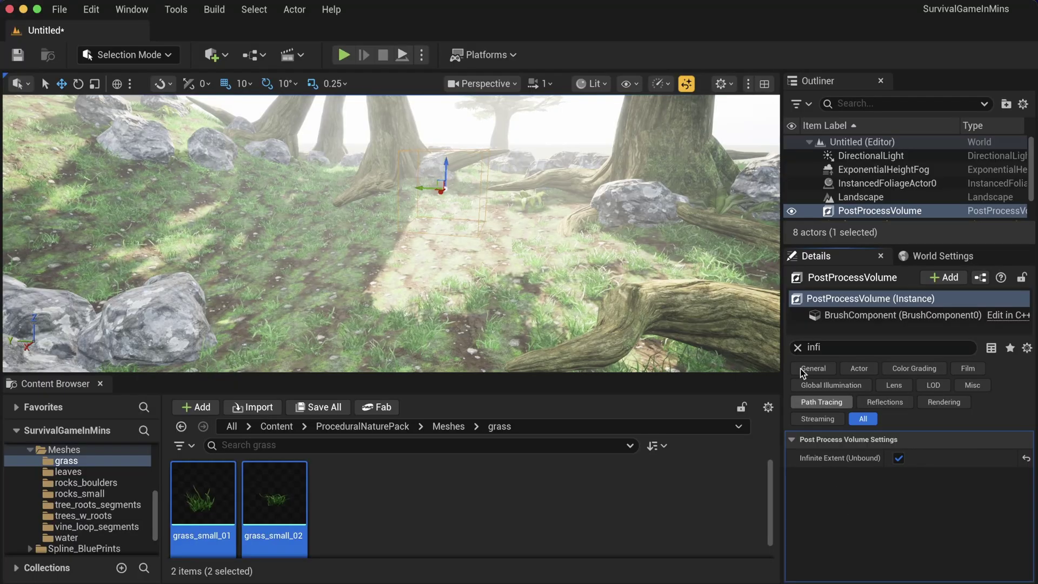
pyautogui.click(797, 347)
pyautogui.scroll(-5, 865, 487)
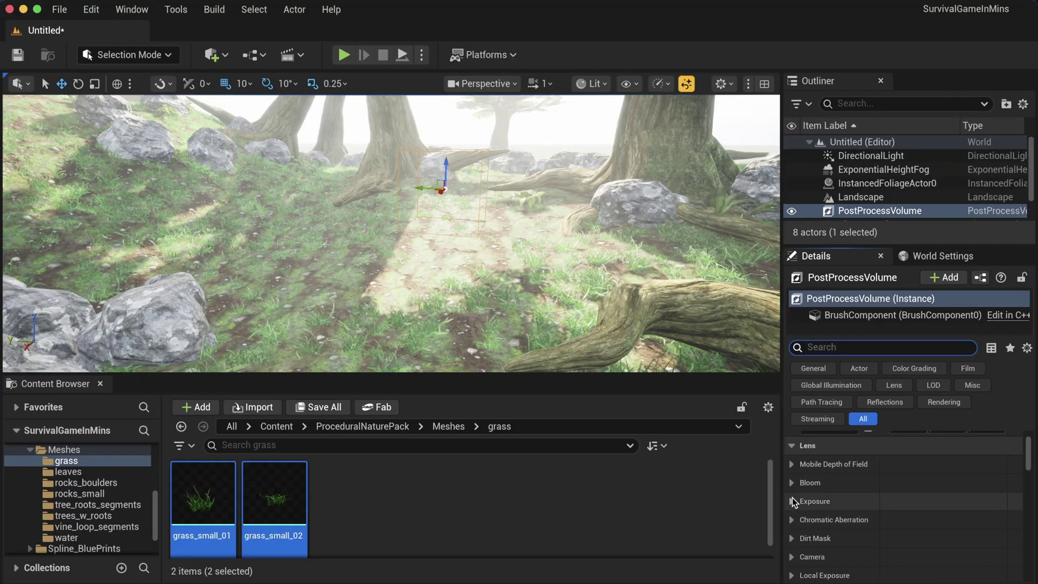
pyautogui.scroll(-1, 824, 543)
pyautogui.click(815, 503)
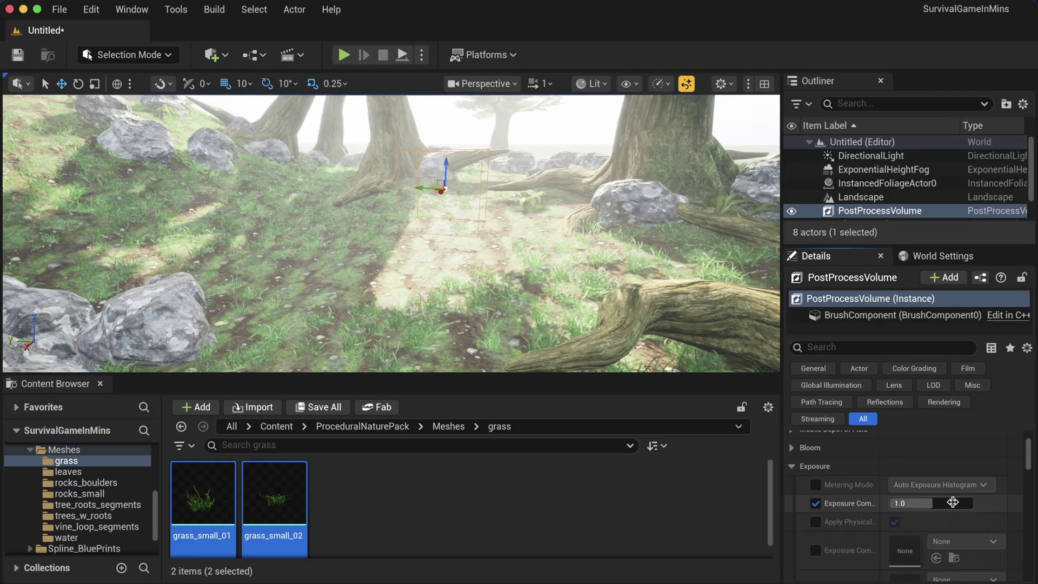
pyautogui.moveTo(952, 502); pyautogui.dragTo(908, 503)
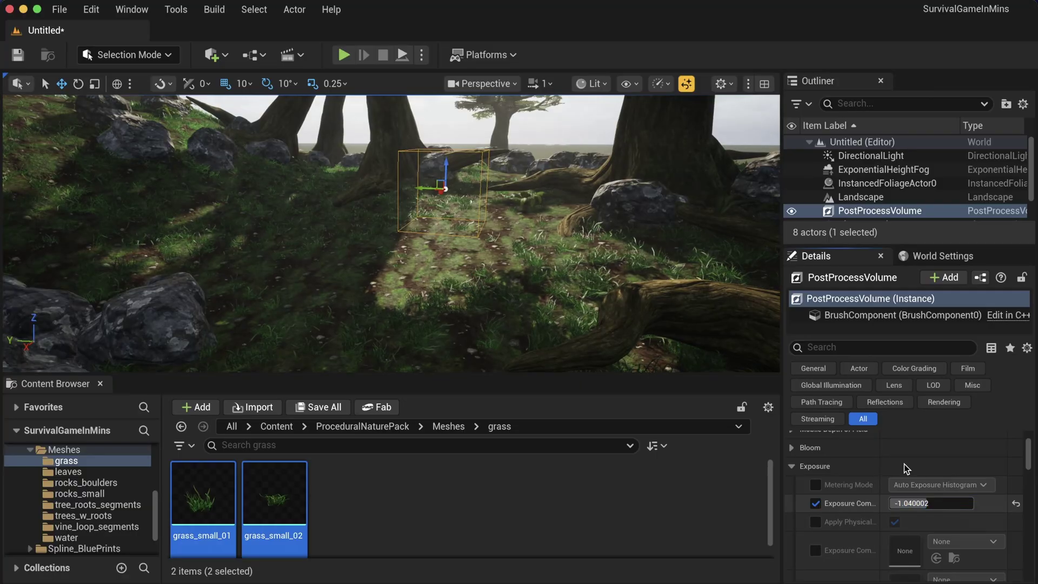
# Step: Play-test the level by running the character among the trees and boulders to check the lighting, and stop playing
pyautogui.hotkey('alt', 'p')
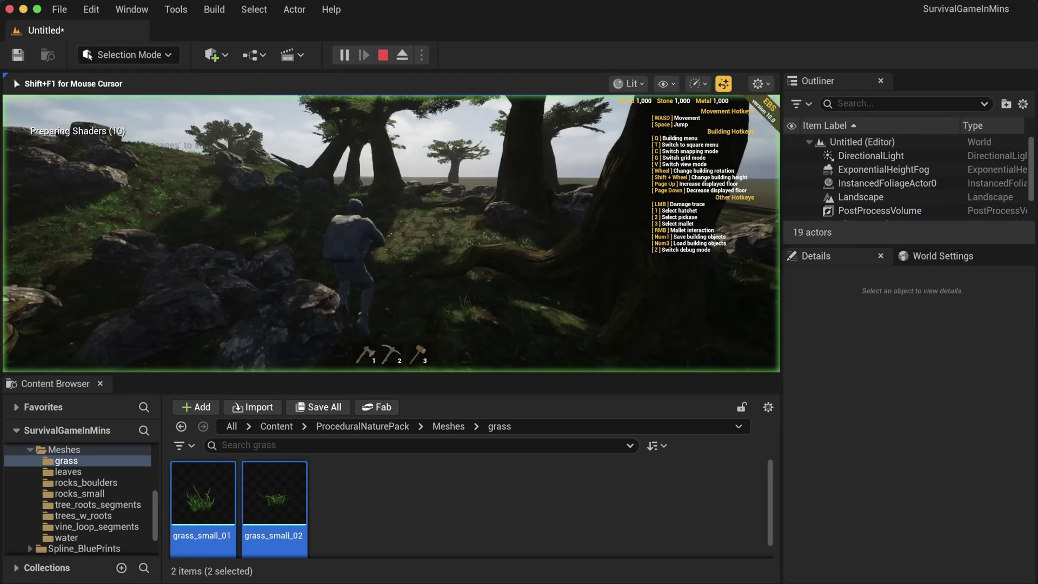
pyautogui.press('w')
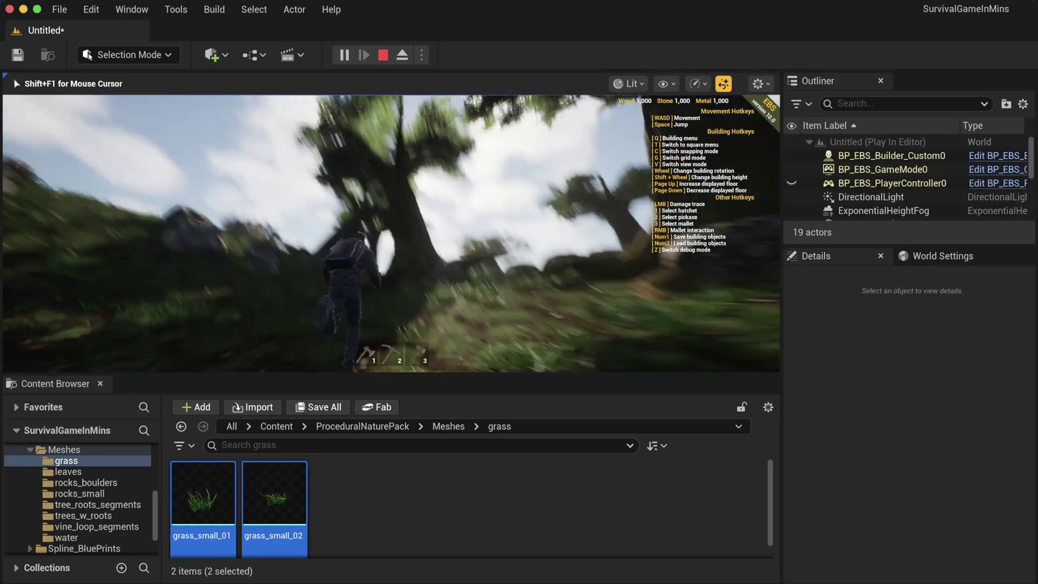
pyautogui.press('a')
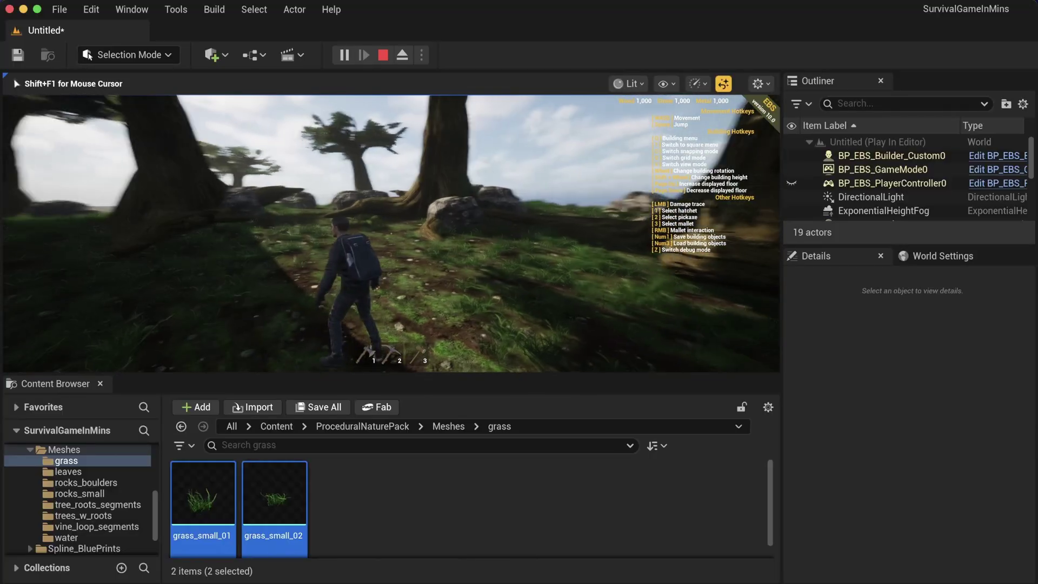
pyautogui.press('Escape')
pyautogui.press('super+s')
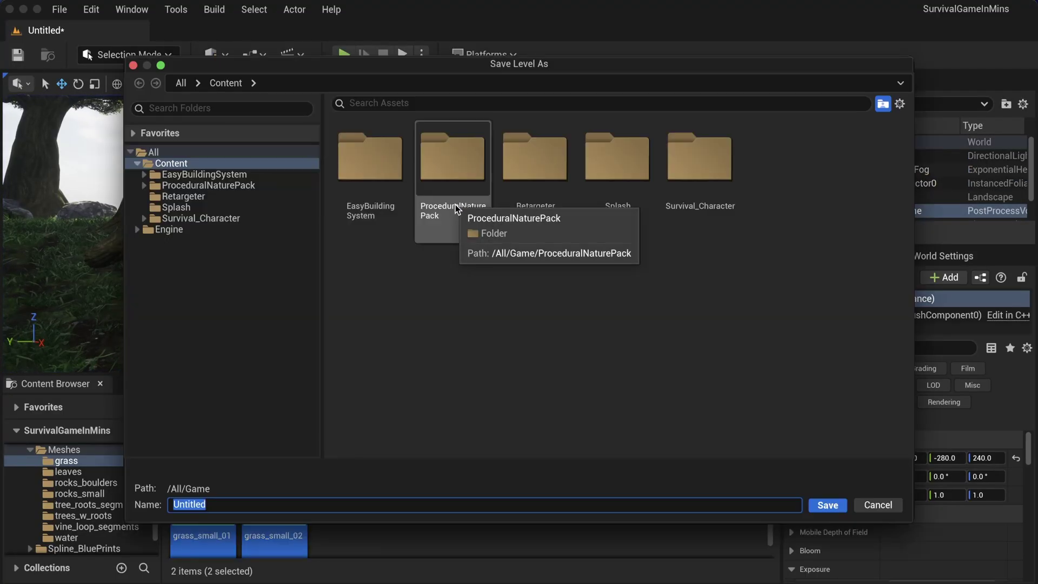
pyautogui.click(873, 505)
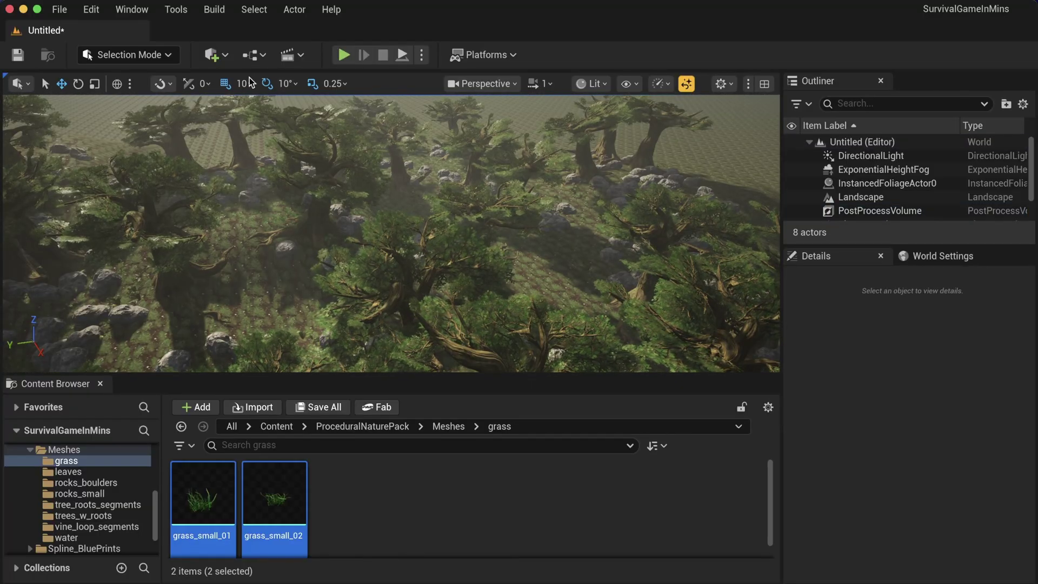
# Step: Add a Player Start to the level and position it in the clearing between the trees
pyautogui.click(211, 55)
pyautogui.moveTo(255, 306)
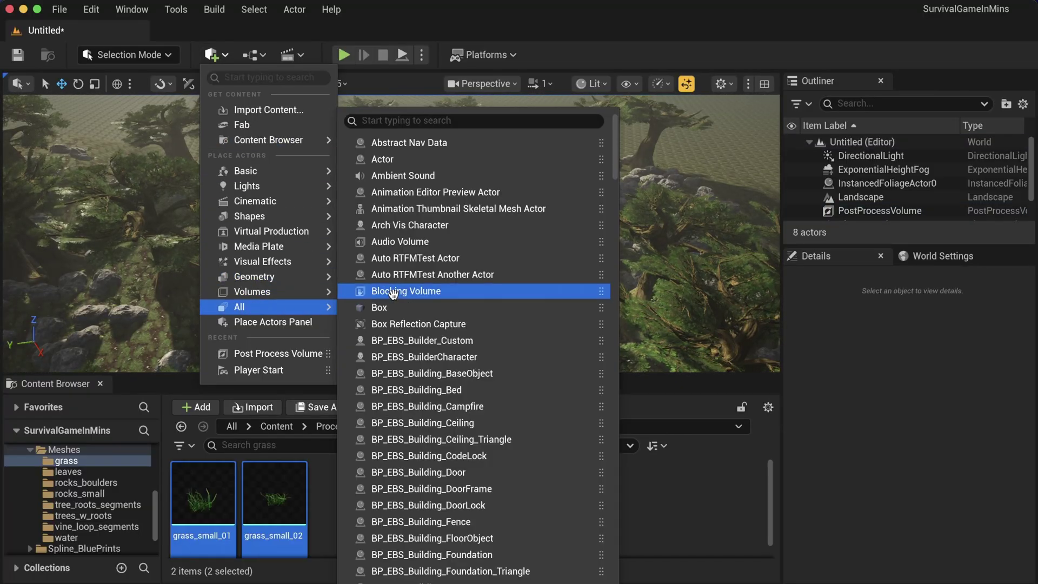
pyautogui.write('la')
pyautogui.press('BackSpace')
pyautogui.press('BackSpace')
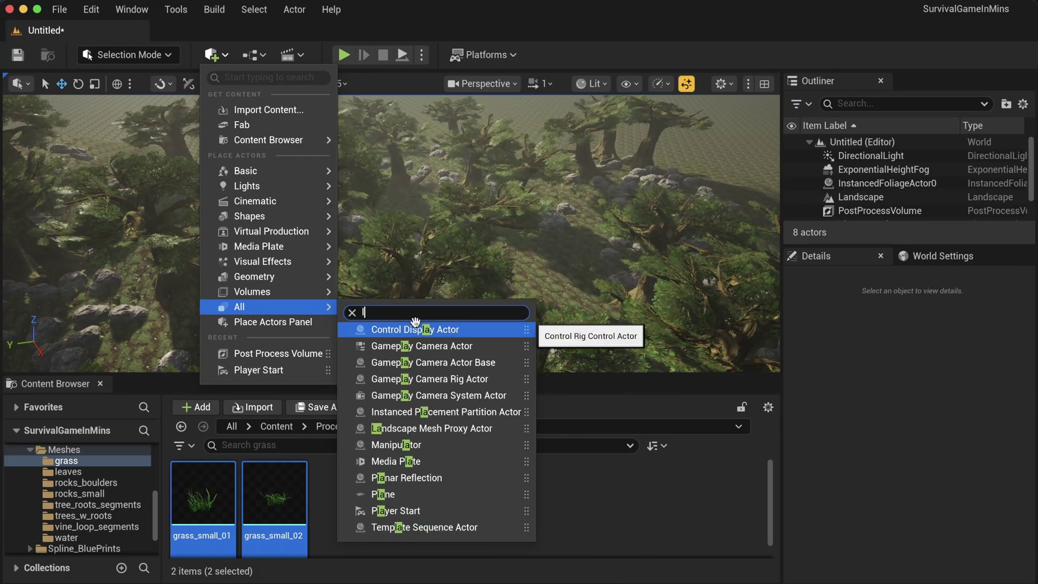
pyautogui.write('pla')
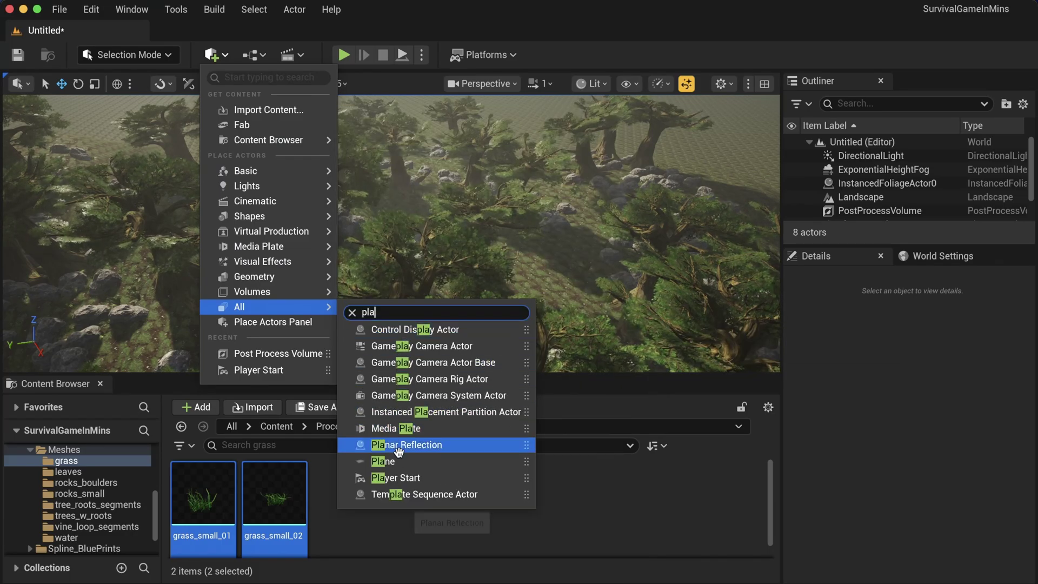
pyautogui.moveTo(400, 476); pyautogui.dragTo(498, 250)
pyautogui.moveTo(292, 254); pyautogui.dragTo(304, 295)
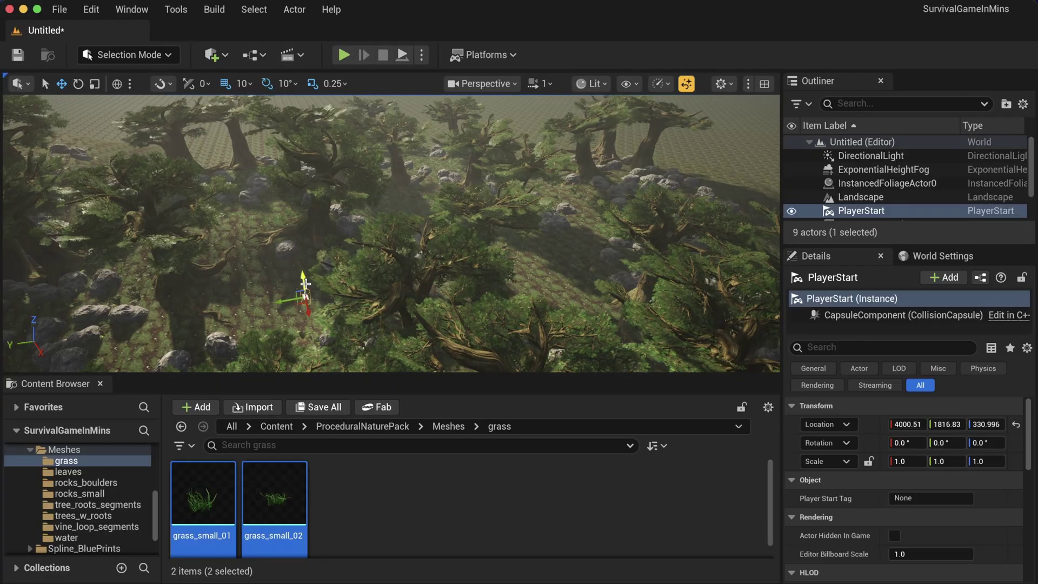
# Step: Set the level's GameMode Override to BP_EBS_GameMode and save the level as Map in the Content folder
pyautogui.click(931, 259)
pyautogui.click(935, 319)
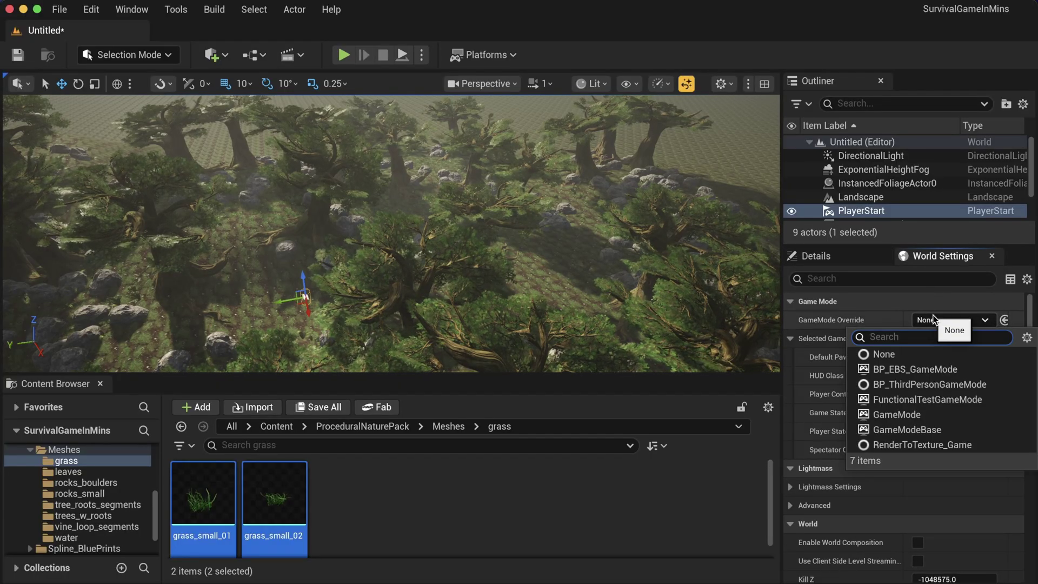
pyautogui.click(887, 371)
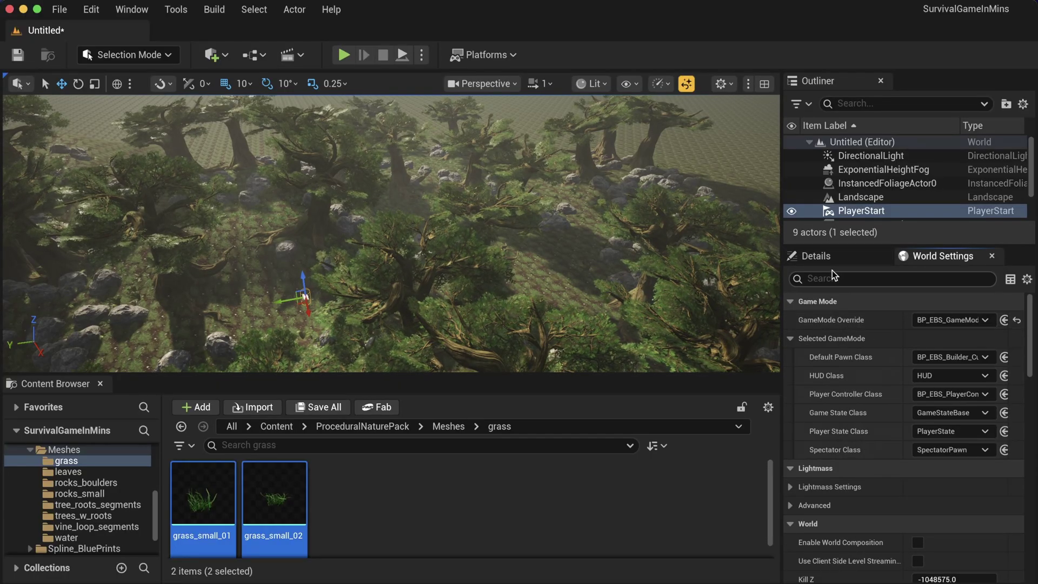
pyautogui.click(815, 256)
pyautogui.press('super+s')
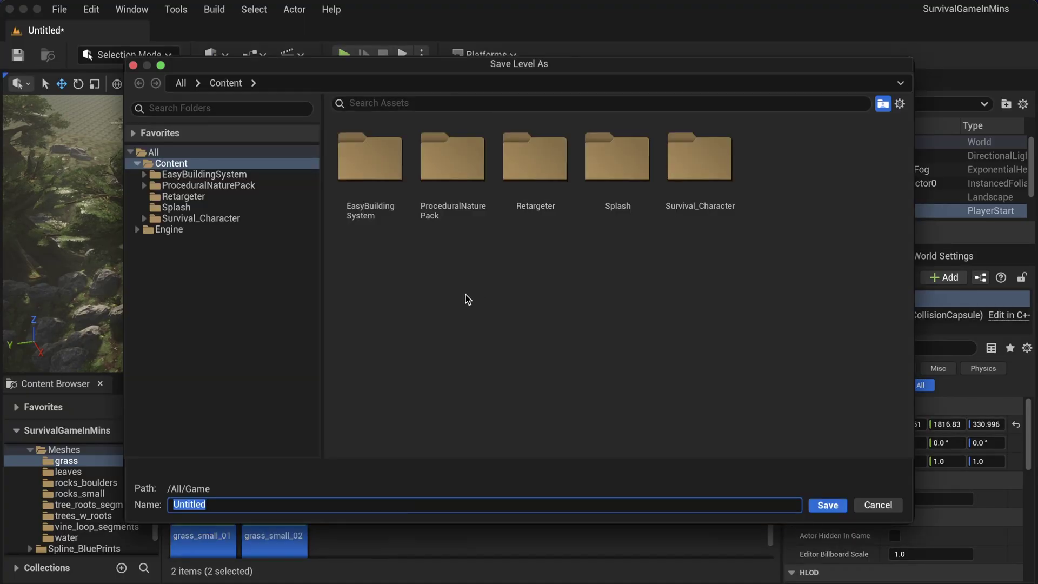
pyautogui.press('Return')
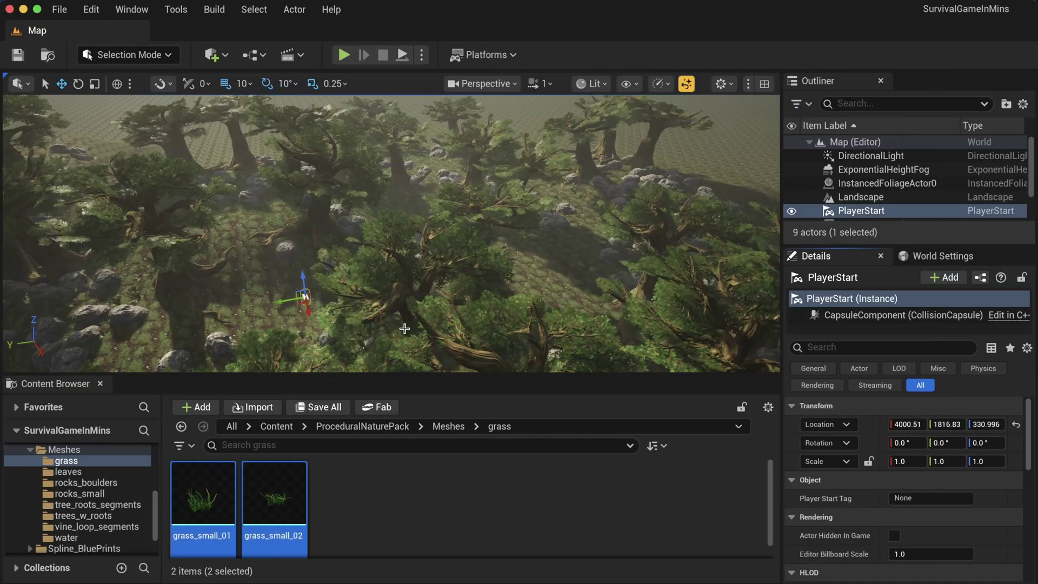
# Step: Play the level and run the character from the Player Start through the forest
pyautogui.click(344, 55)
pyautogui.click(387, 210)
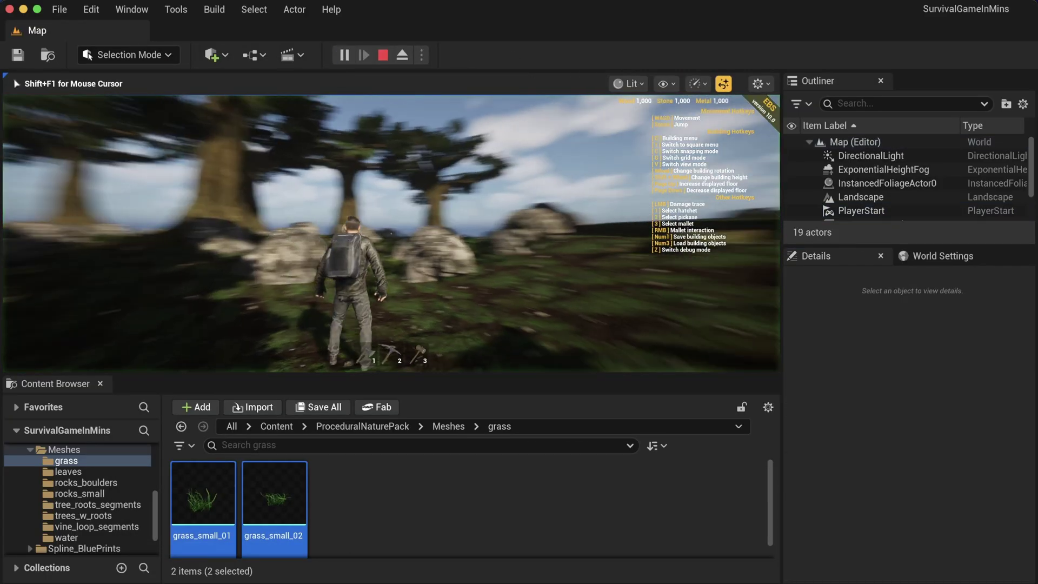
pyautogui.press('w')
pyautogui.press('w')
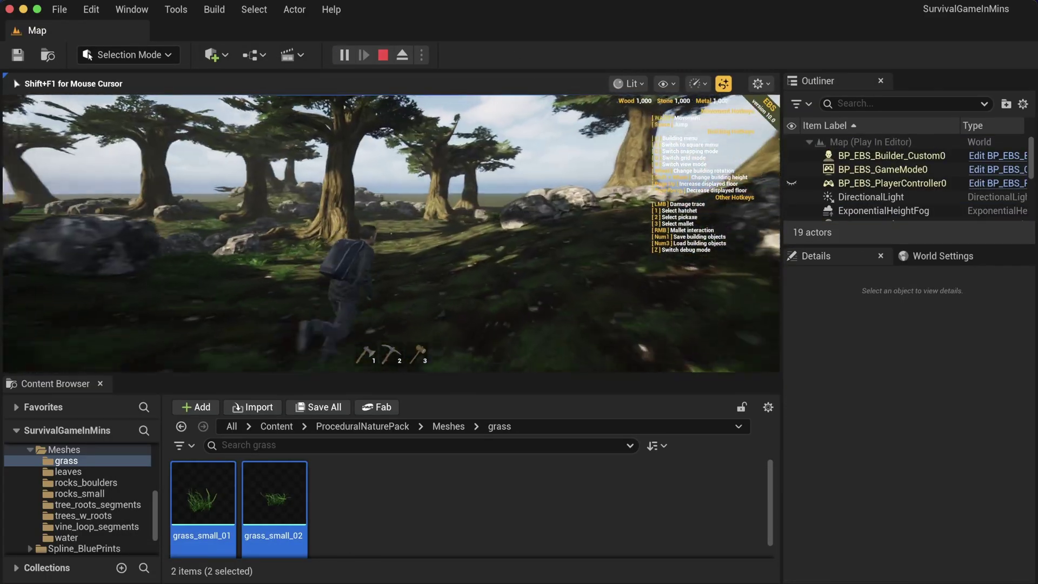
pyautogui.press('w')
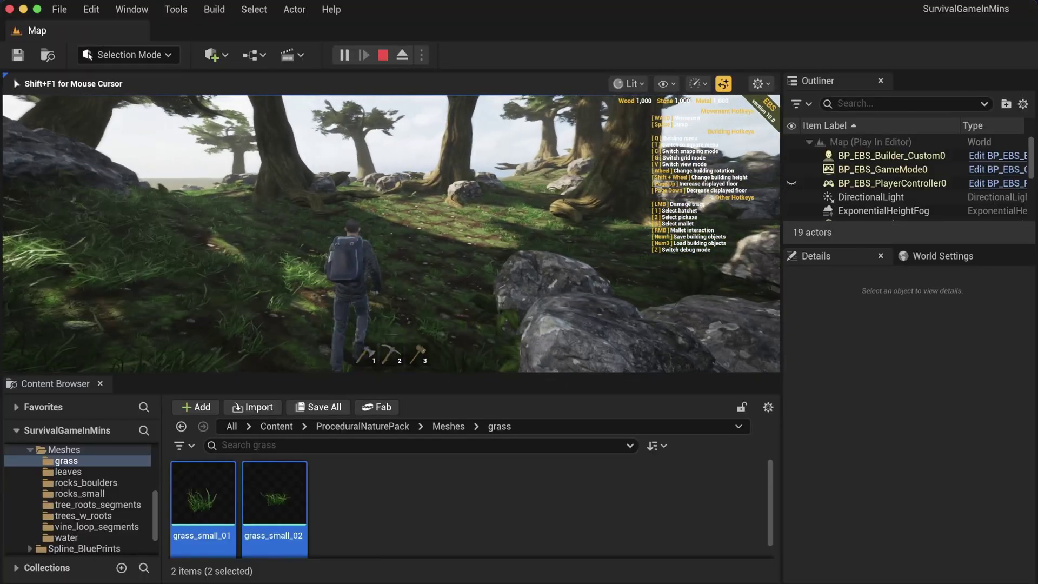
# Step: Choose Wooden Foundation from the building menu, try to position it at several spots on the landscape, and stop playing
pyautogui.press('q')
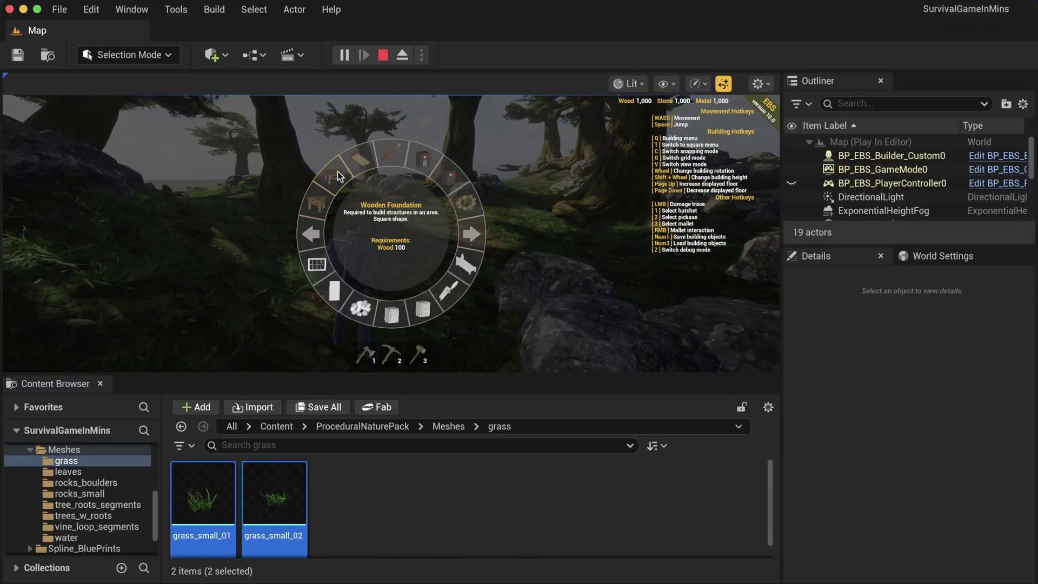
pyautogui.click(338, 175)
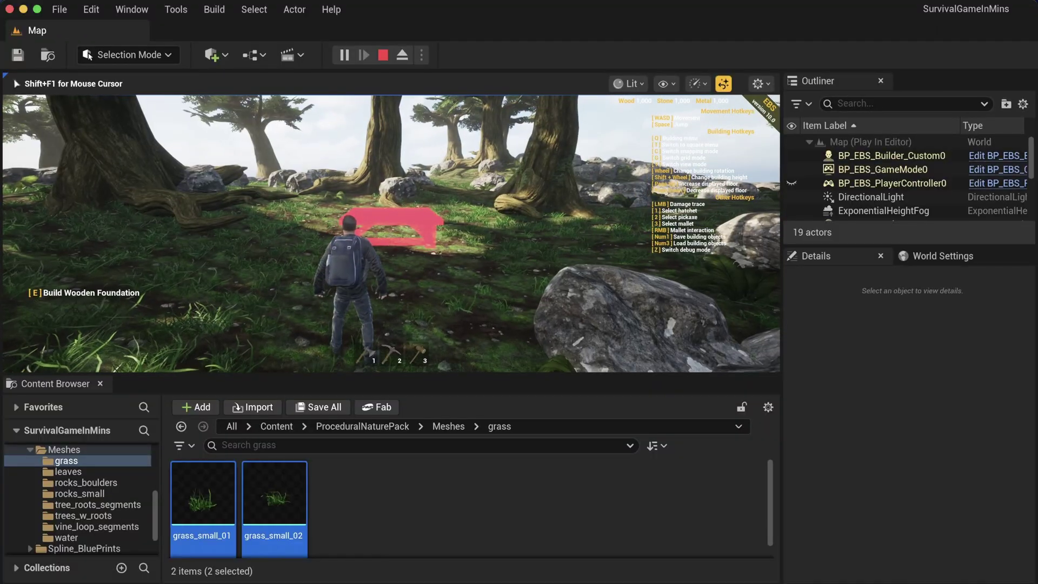
pyautogui.press('w')
pyautogui.press('w')
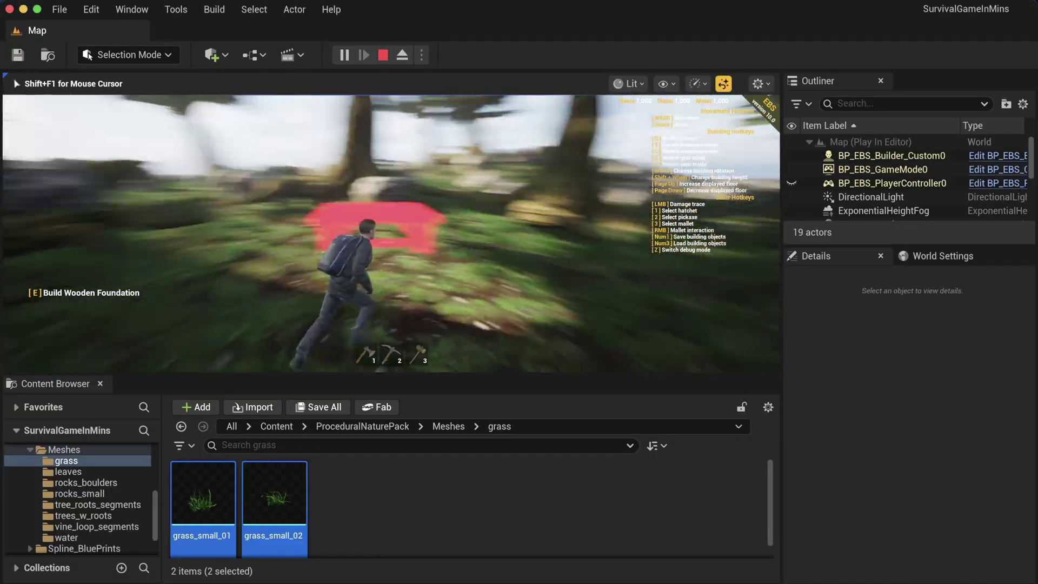
pyautogui.press('w')
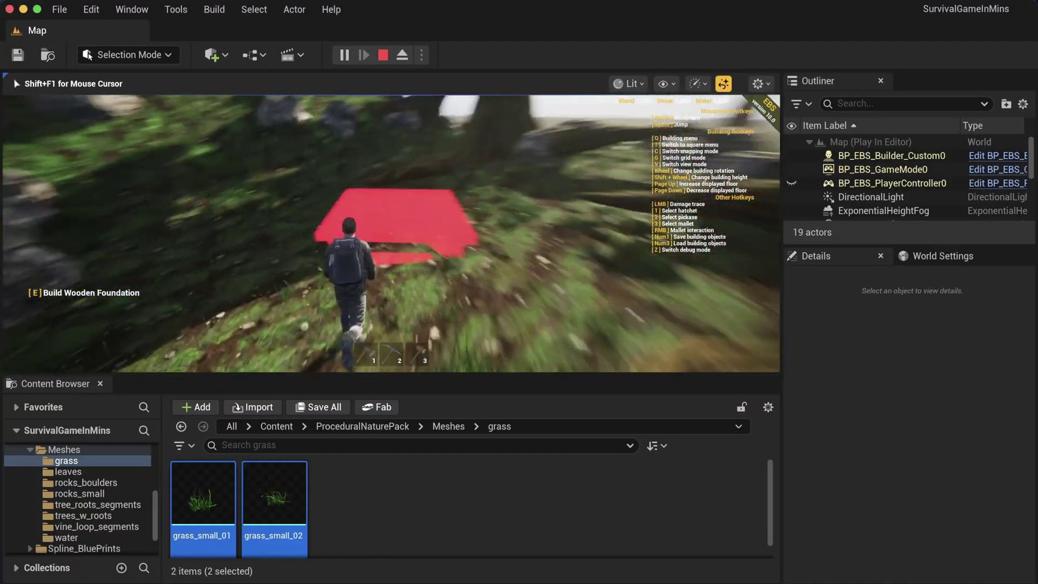
pyautogui.press('w')
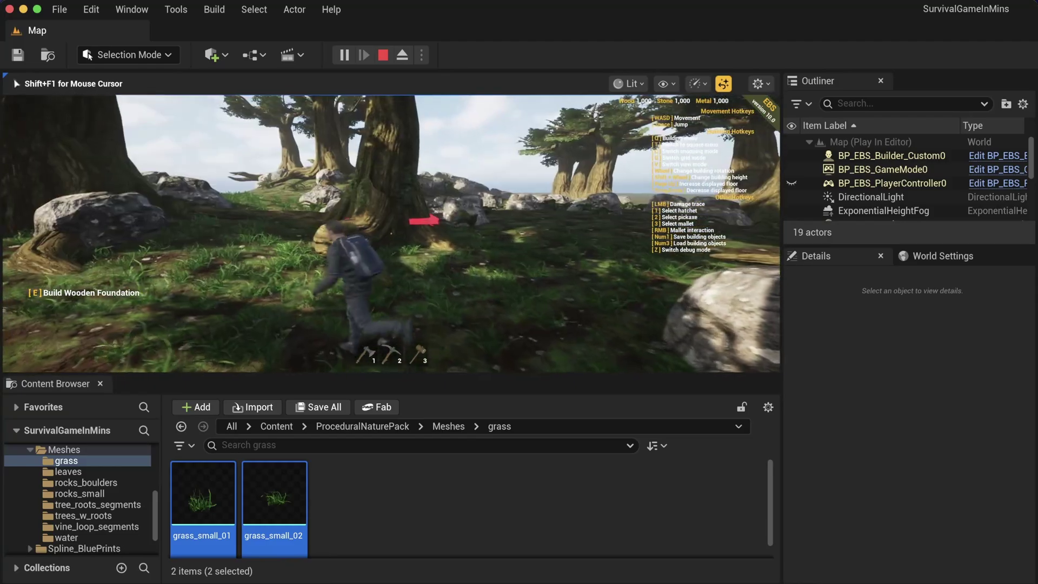
pyautogui.press('w')
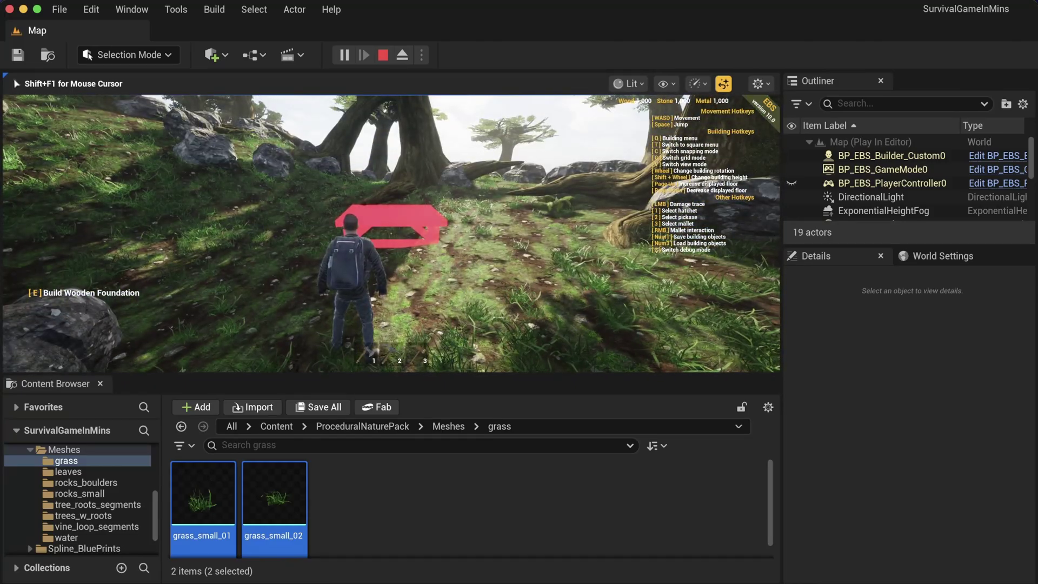
pyautogui.press('Escape')
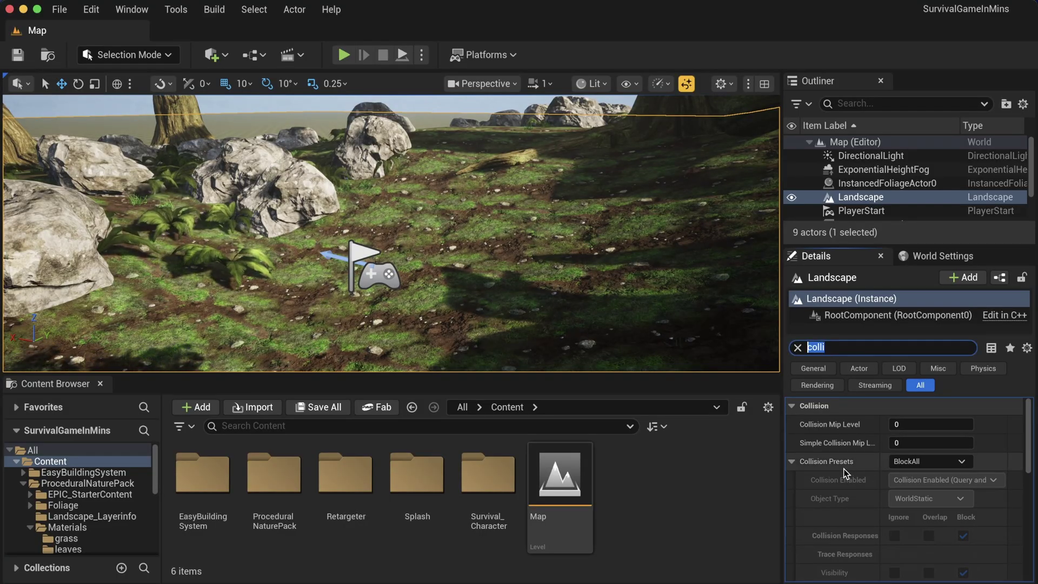
# Step: Enable Generate Overlap Events in the Landscape's collision settings
pyautogui.scroll(-5, 844, 468)
pyautogui.scroll(-1, 844, 472)
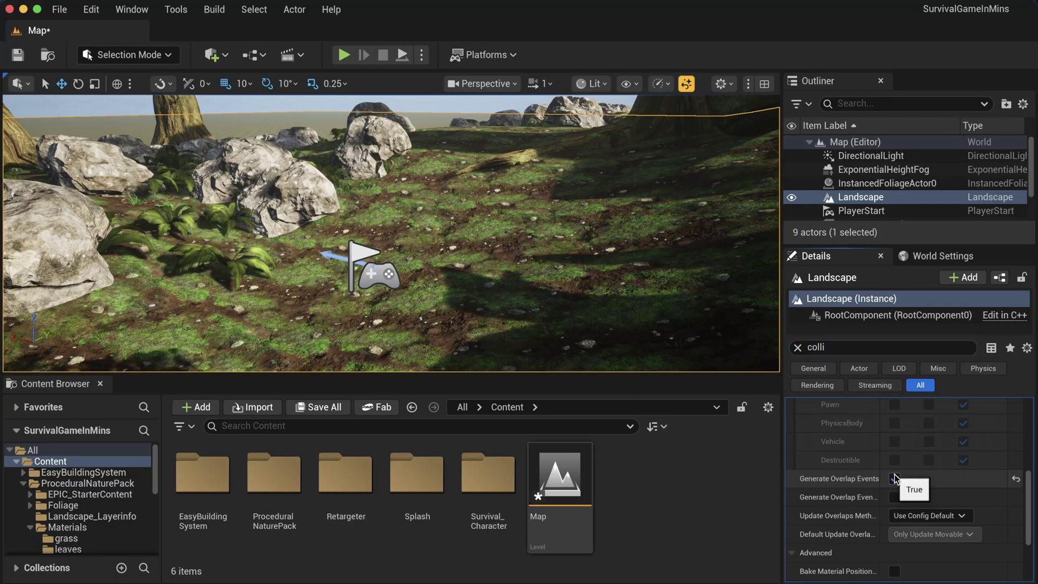
# Step: Play the level again and build a Wooden Foundation on the ground near the boulders
pyautogui.click(341, 55)
pyautogui.press('q')
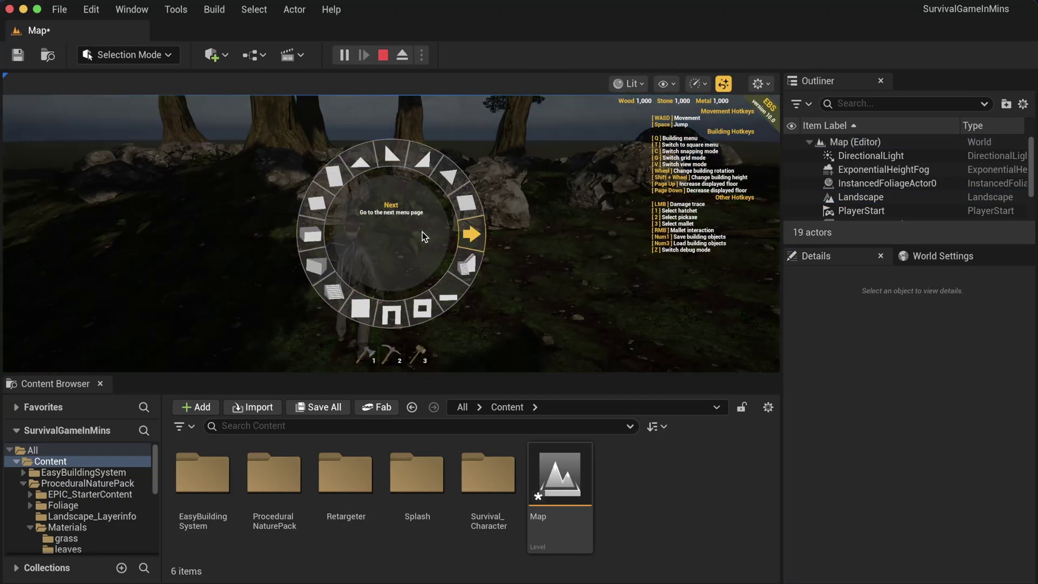
pyautogui.click(322, 170)
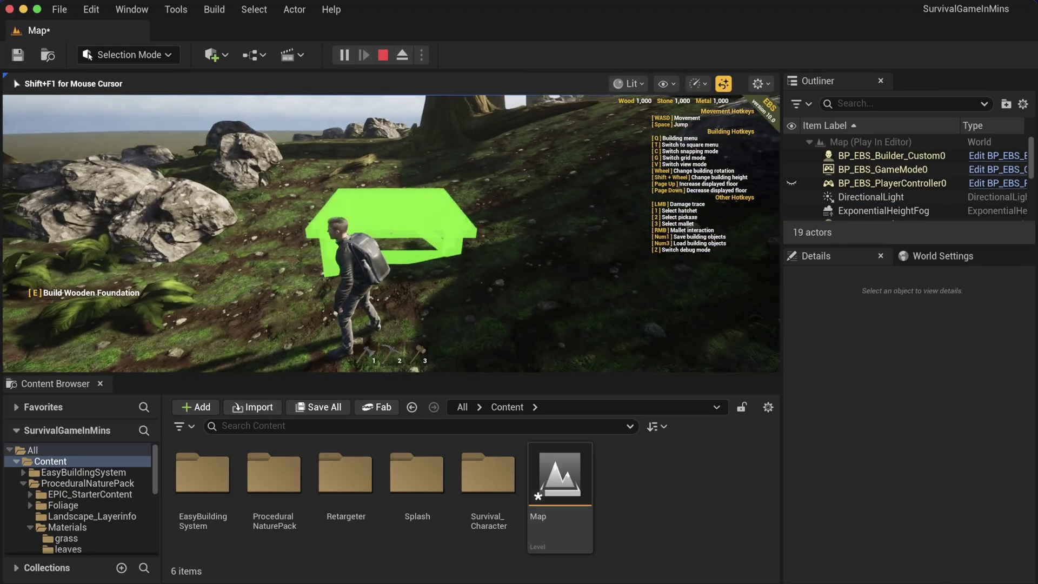
pyautogui.press('s')
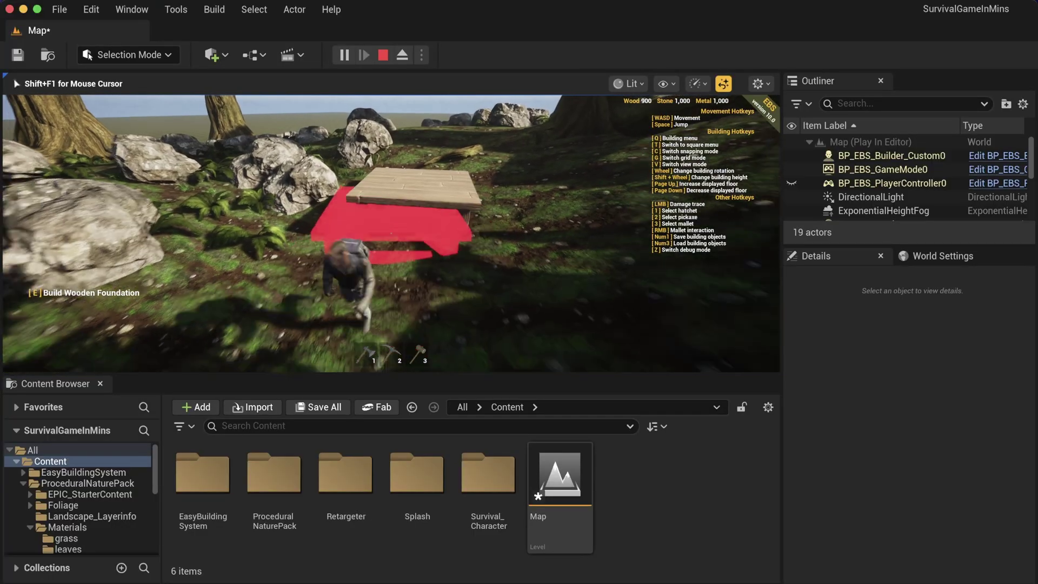
# Step: Build another Wooden Foundation beside the first one and leave building mode
pyautogui.press('e')
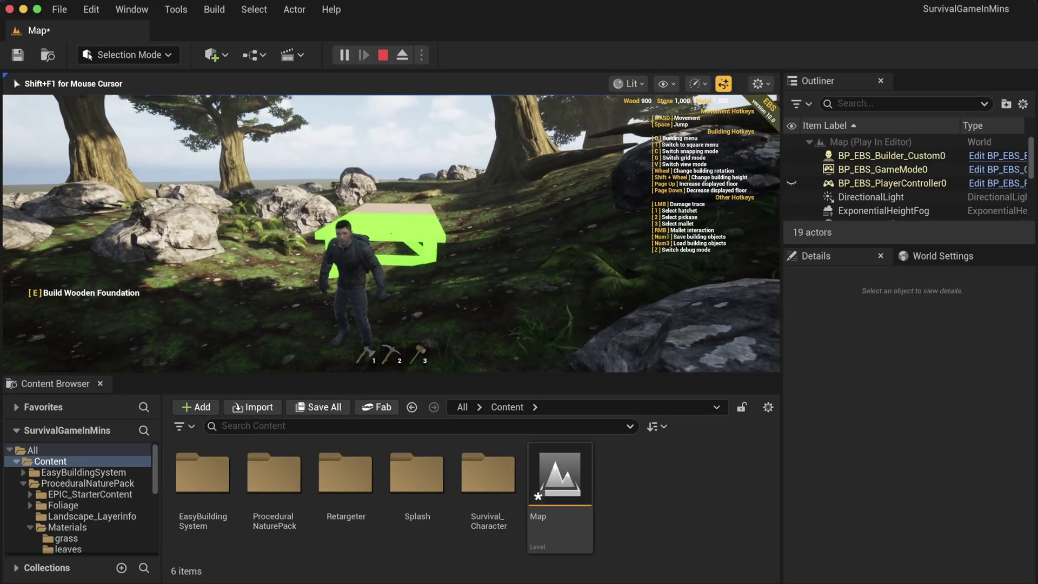
pyautogui.press('e')
pyautogui.press('a')
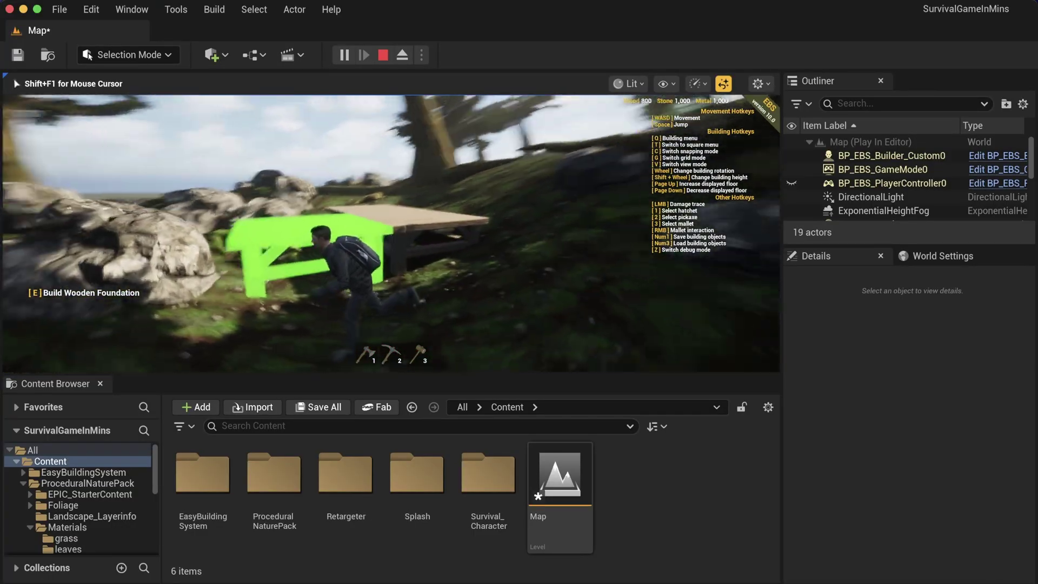
pyautogui.press('q')
# Step: Jump the character onto the wooden foundations, look around the forest from there, and stop playing
pyautogui.press('w')
pyautogui.press('space')
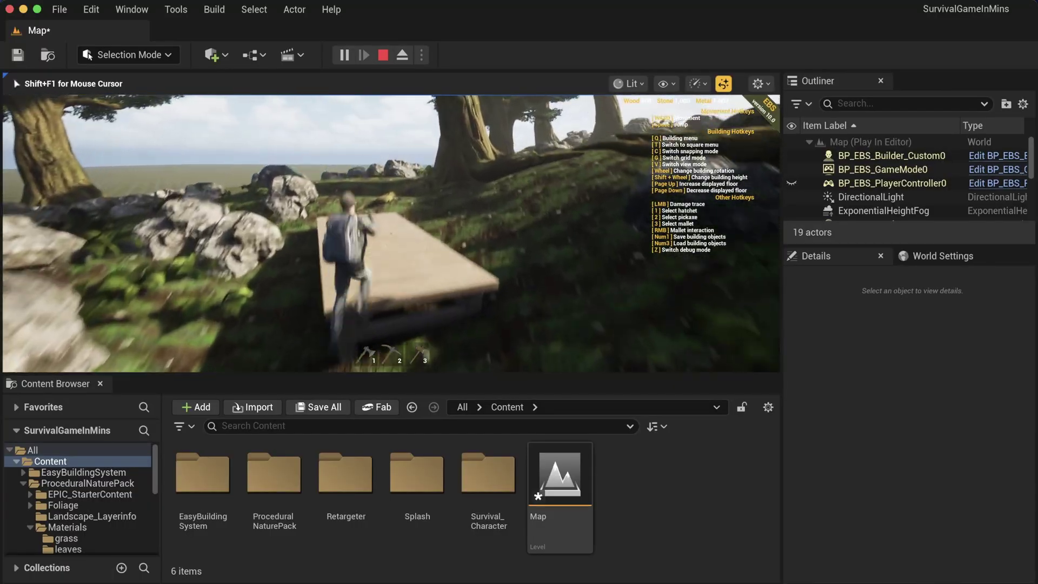
pyautogui.press('s')
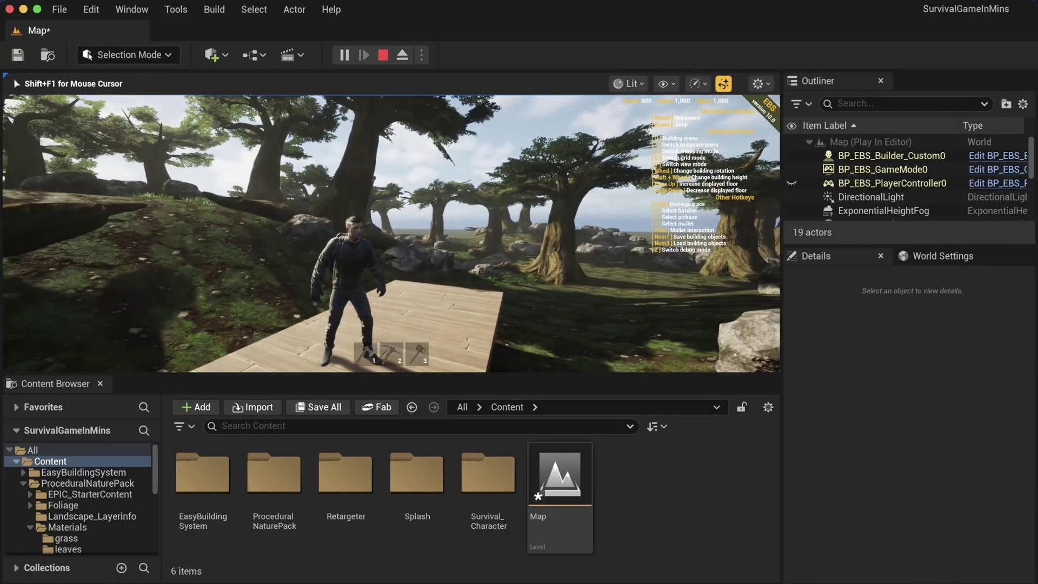
pyautogui.press('w')
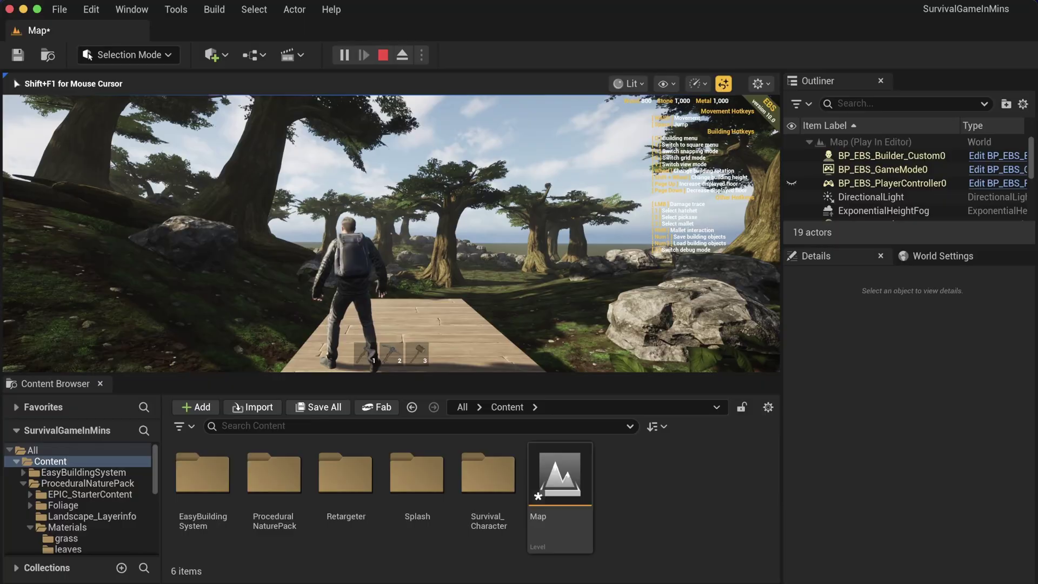
pyautogui.press('Escape')
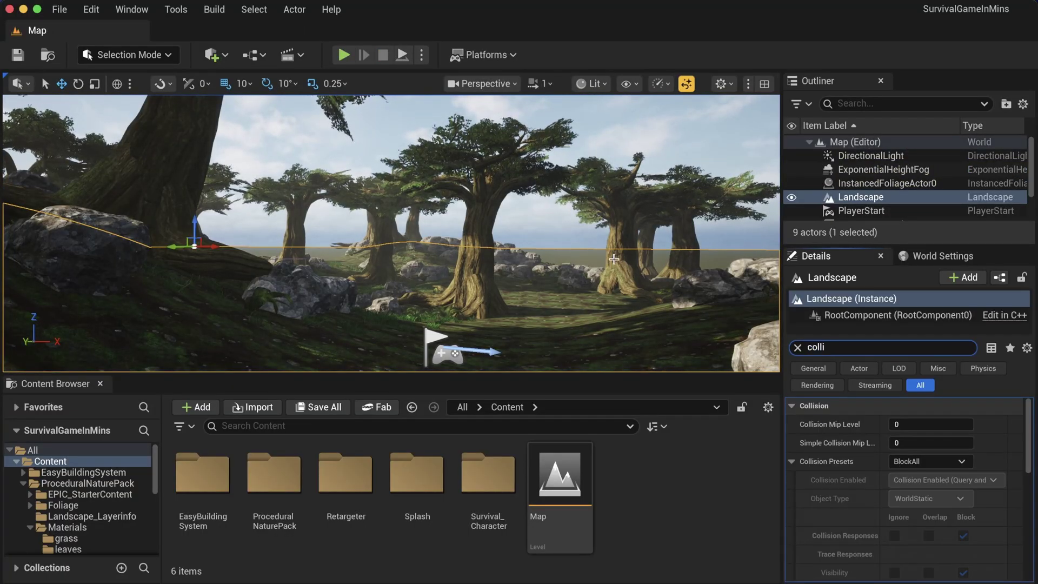
# Step: Locate the Default Pawn Class asset from the World Settings and open the BP_EBS_Builder_Custom blueprint
pyautogui.click(816, 346)
pyautogui.write('colli')
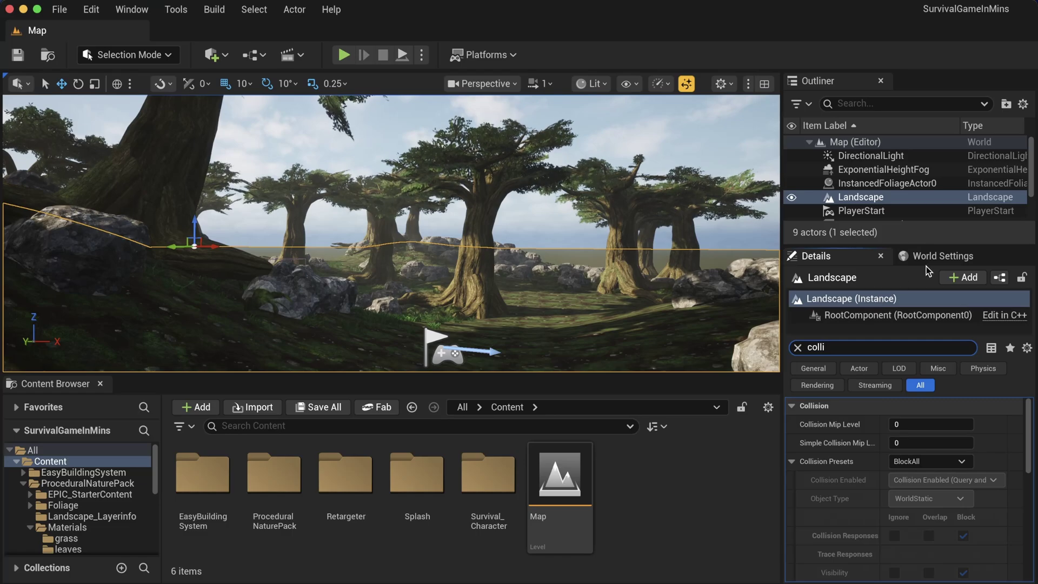
pyautogui.click(941, 255)
pyautogui.moveTo(901, 361); pyautogui.dragTo(877, 361)
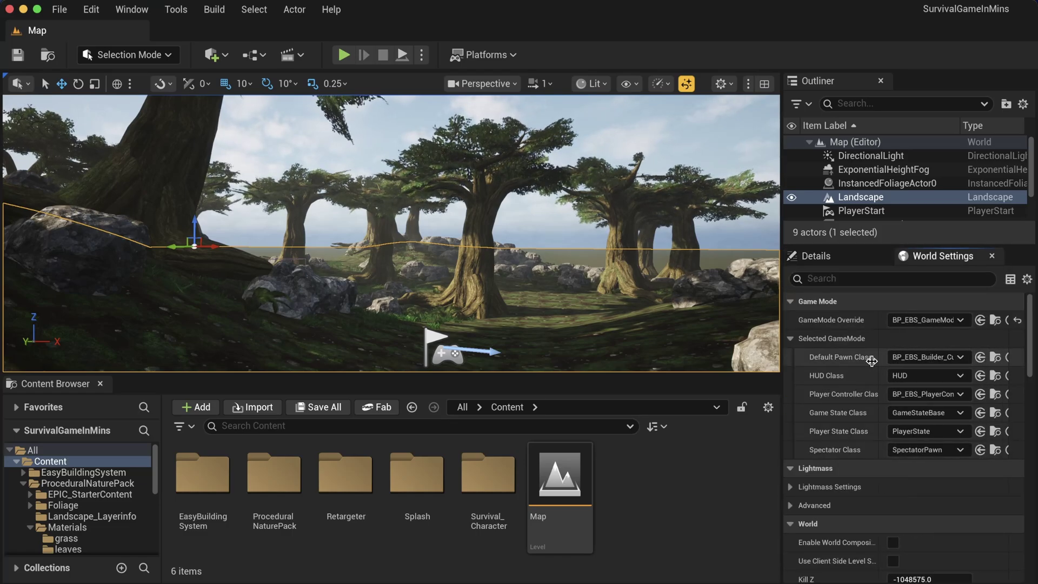
pyautogui.click(994, 357)
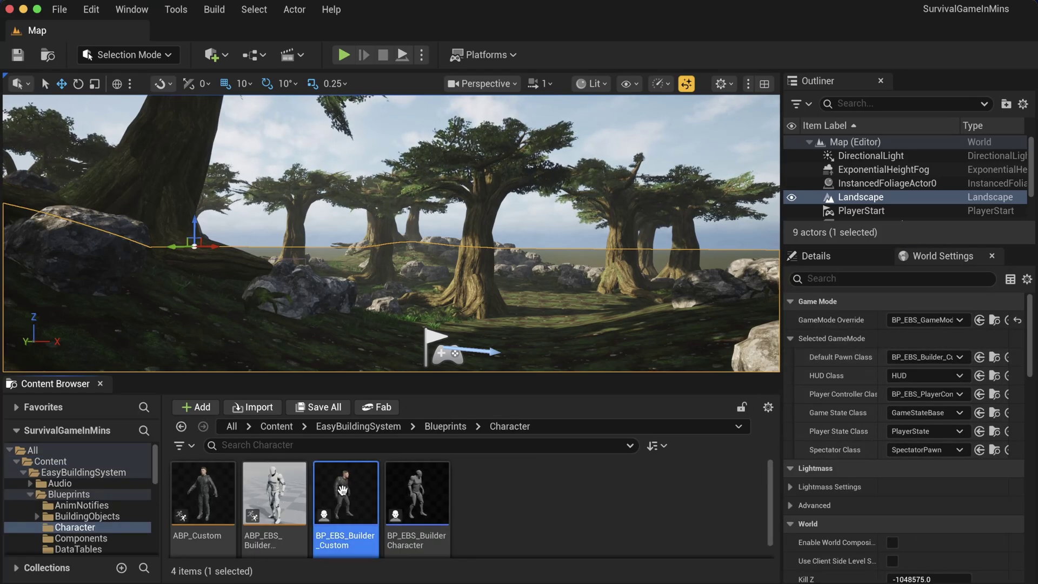
pyautogui.doubleClick(343, 493)
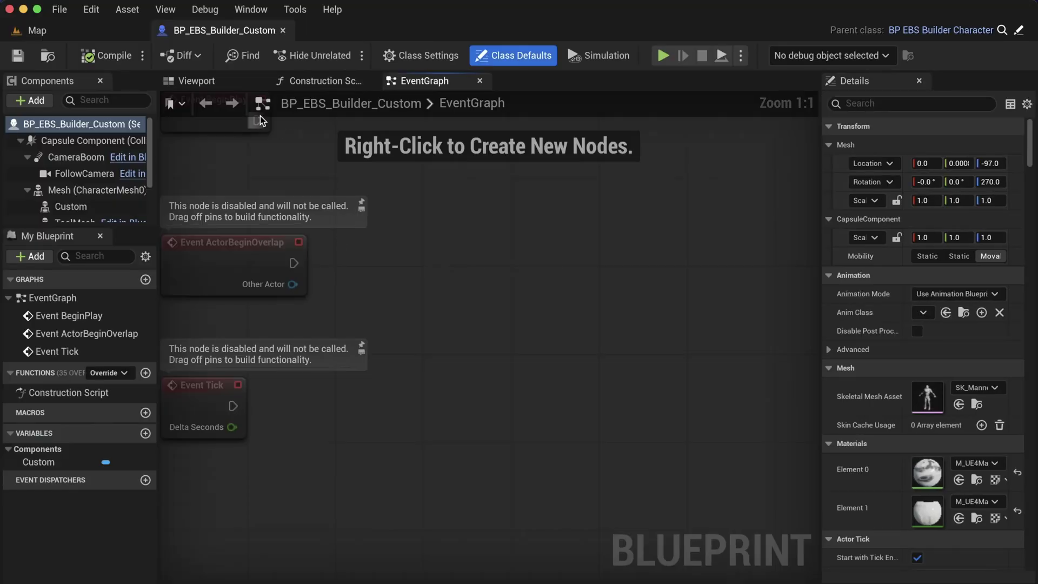
# Step: Set the CameraBoom's Target Arm Length to 0 and try to reparent the CameraBoom under the Custom mesh
pyautogui.click(227, 88)
pyautogui.click(85, 158)
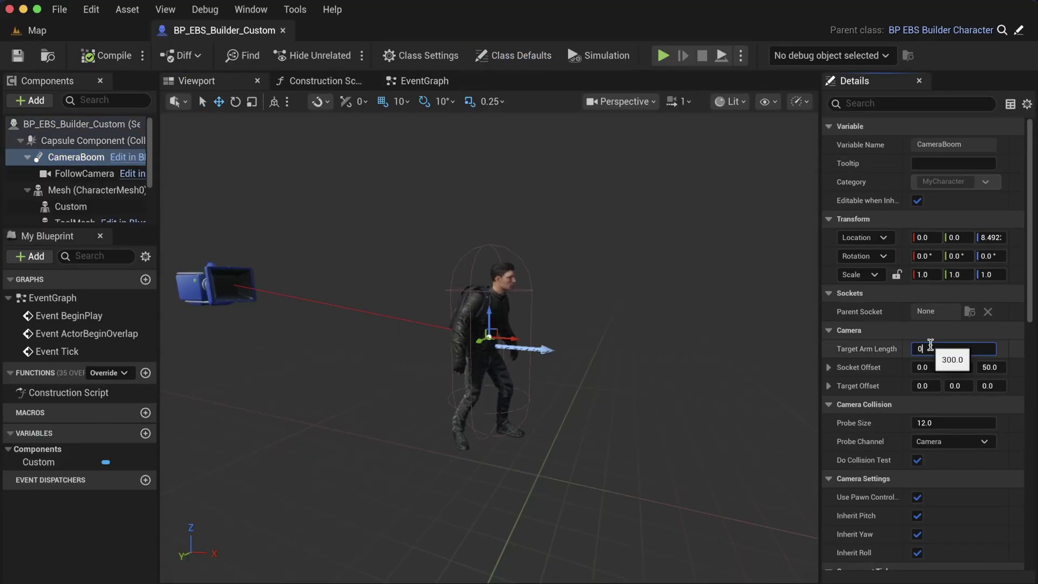
pyautogui.click(930, 344)
pyautogui.write('0')
pyautogui.press('Return')
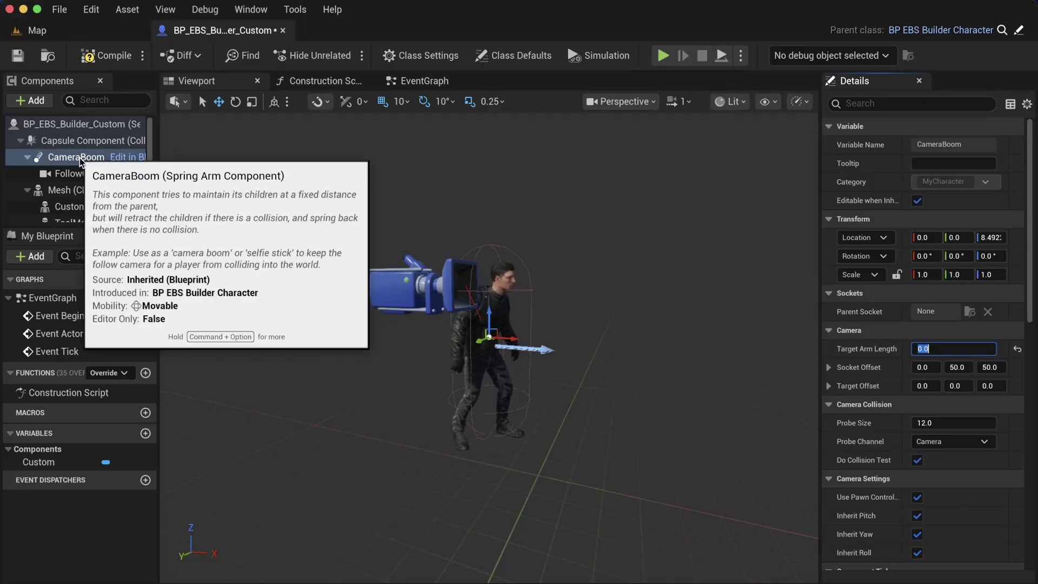
pyautogui.moveTo(88, 164); pyautogui.dragTo(92, 206)
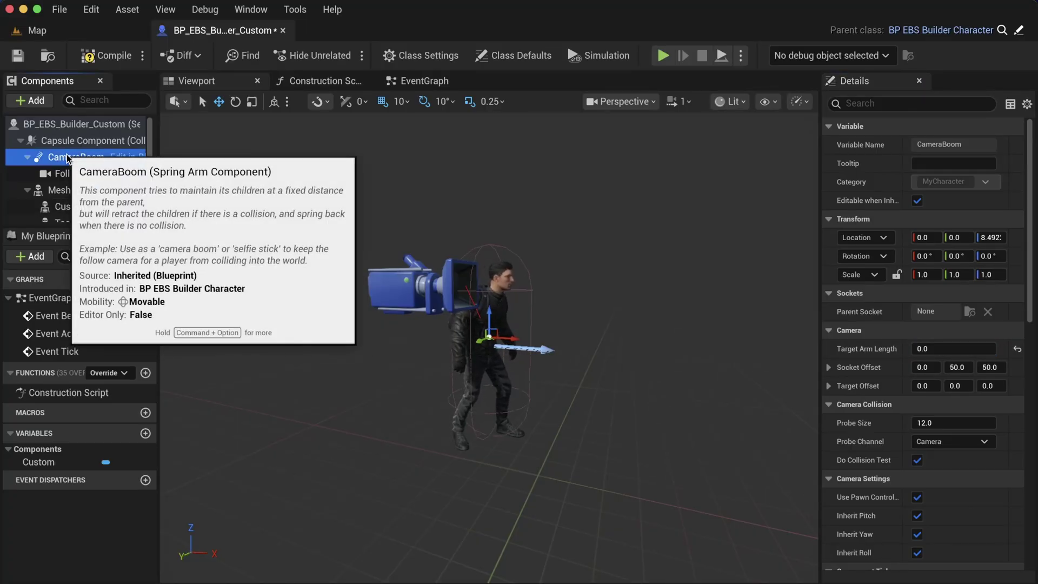
pyautogui.moveTo(74, 160); pyautogui.dragTo(76, 209)
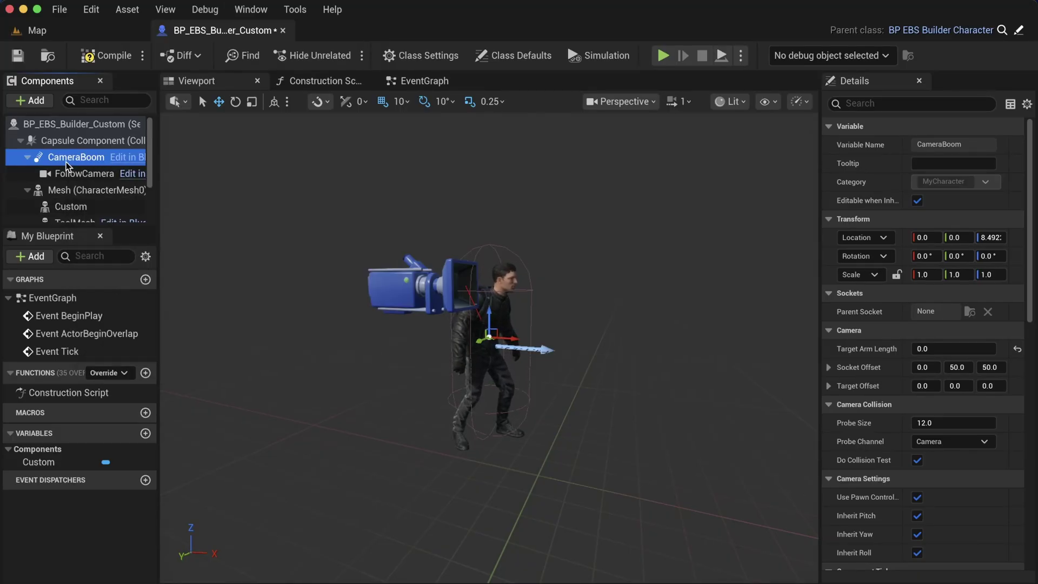
# Step: In the Construction Script, add an Attach Component To Component node after the parent call, with Camera Boom as Target and Custom as Parent
pyautogui.click(299, 82)
pyautogui.moveTo(53, 164); pyautogui.dragTo(519, 291)
pyautogui.write('attach')
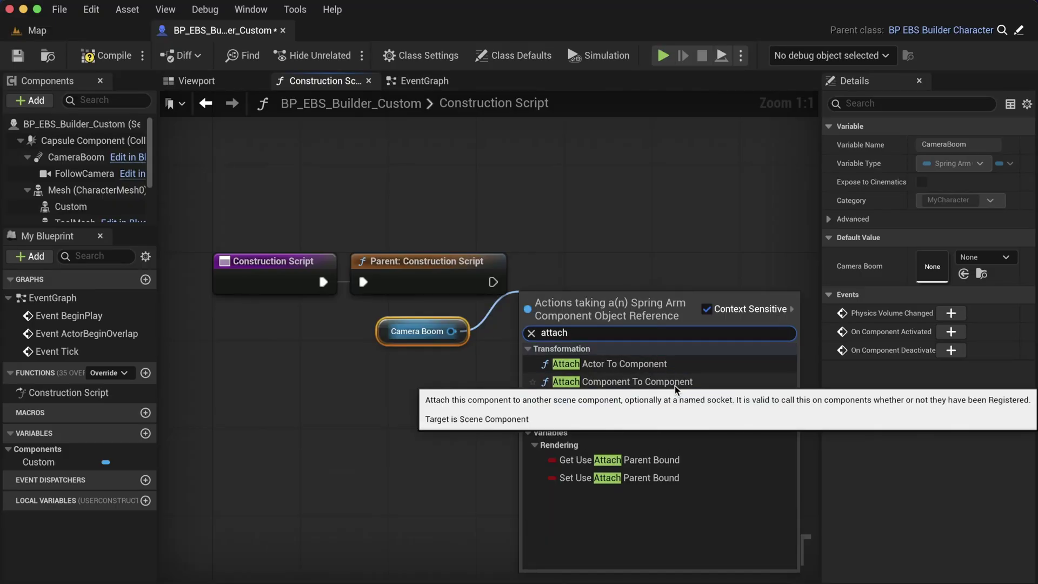
pyautogui.click(675, 382)
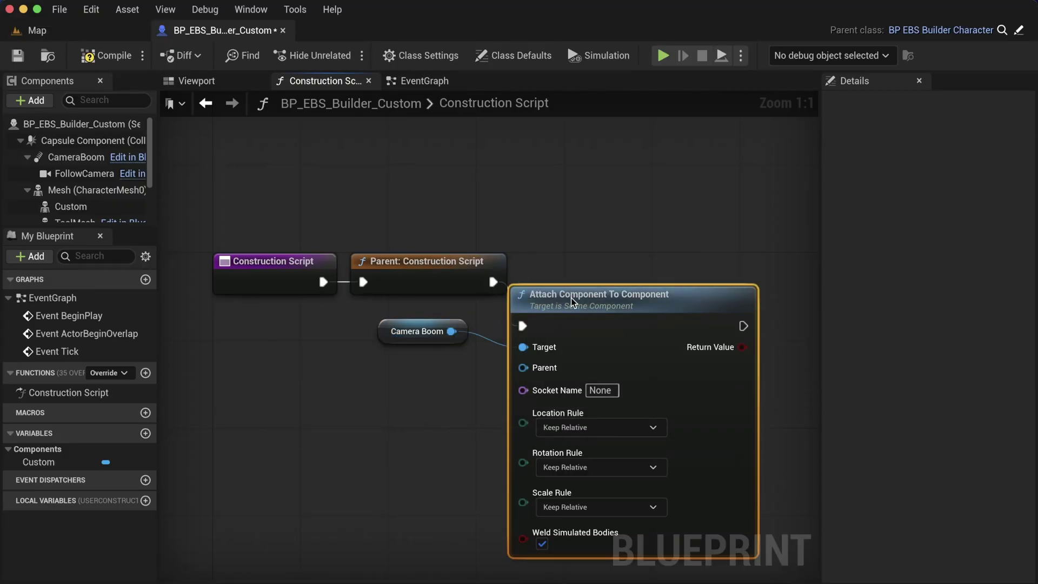
pyautogui.moveTo(573, 301); pyautogui.dragTo(626, 268)
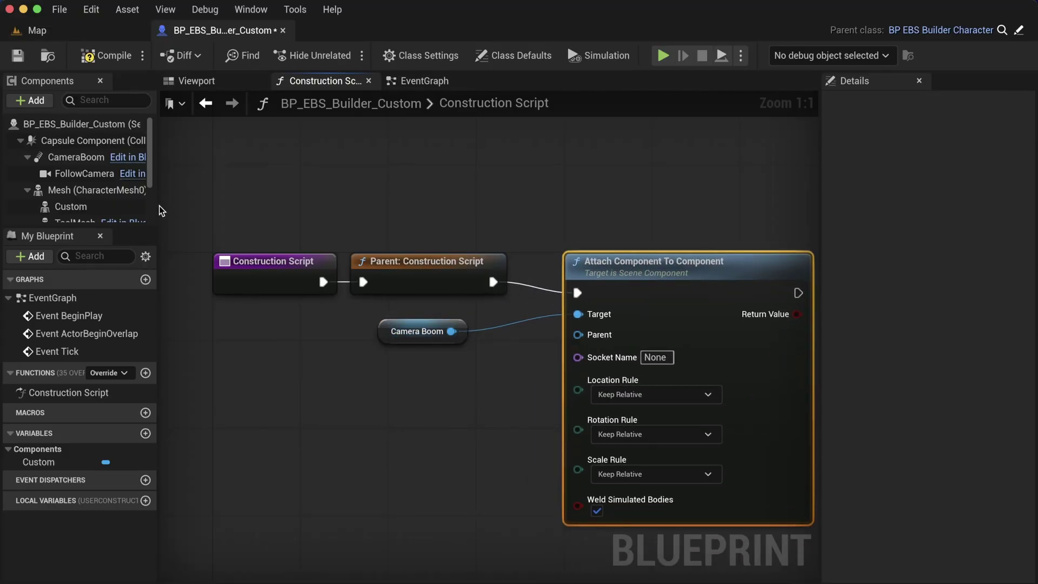
pyautogui.moveTo(70, 206); pyautogui.dragTo(595, 341)
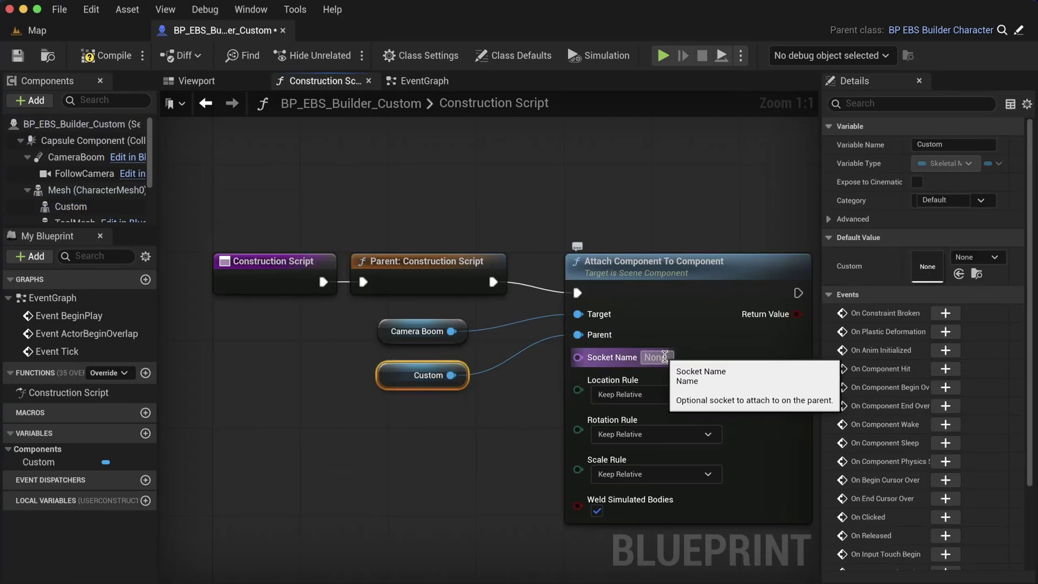
# Step: Look up the Custom mesh's bone names and set the attach node's Socket Name to head
pyautogui.click(90, 208)
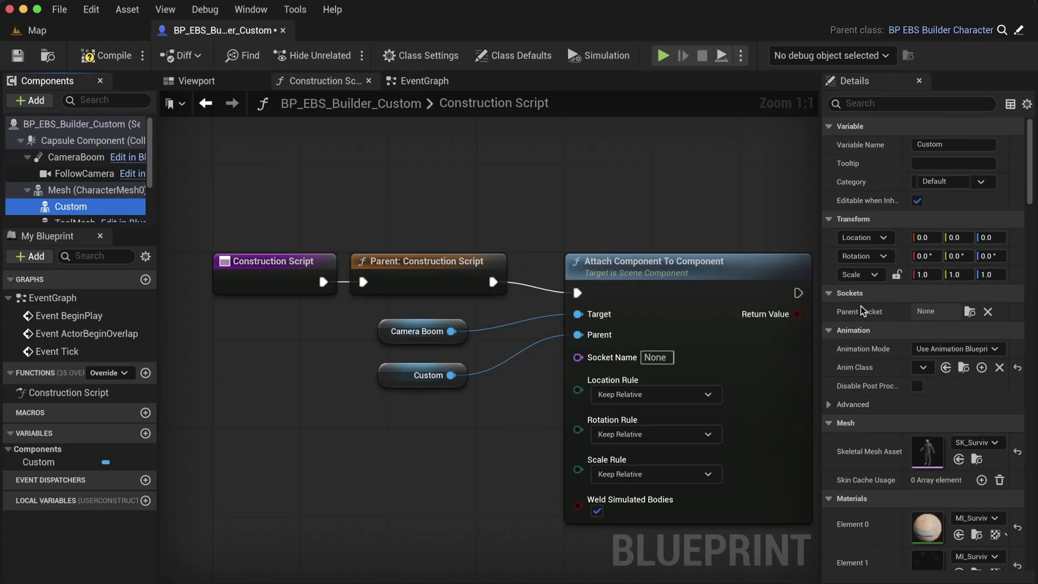
pyautogui.click(970, 312)
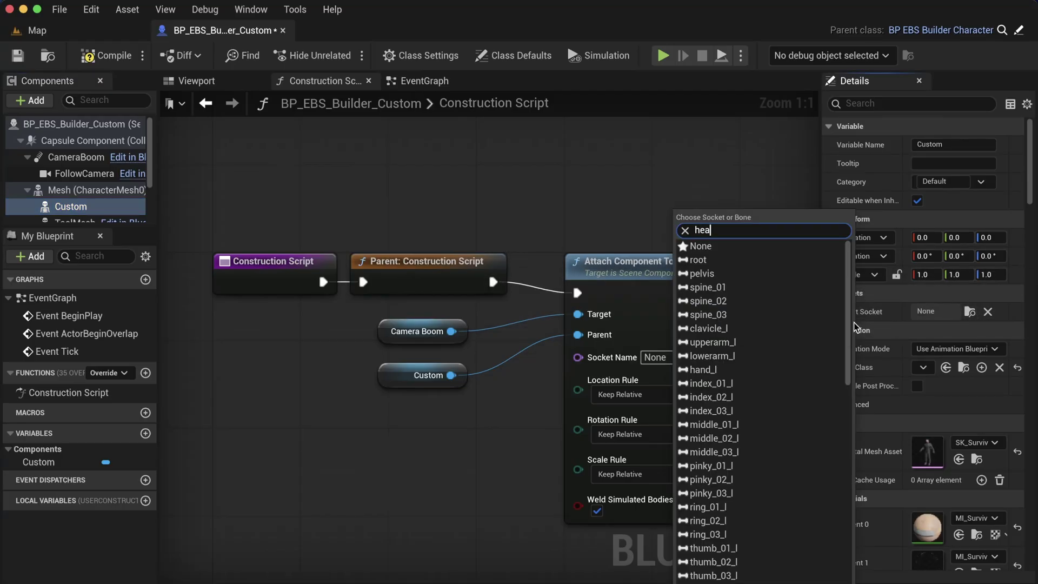
pyautogui.click(506, 388)
pyautogui.click(657, 358)
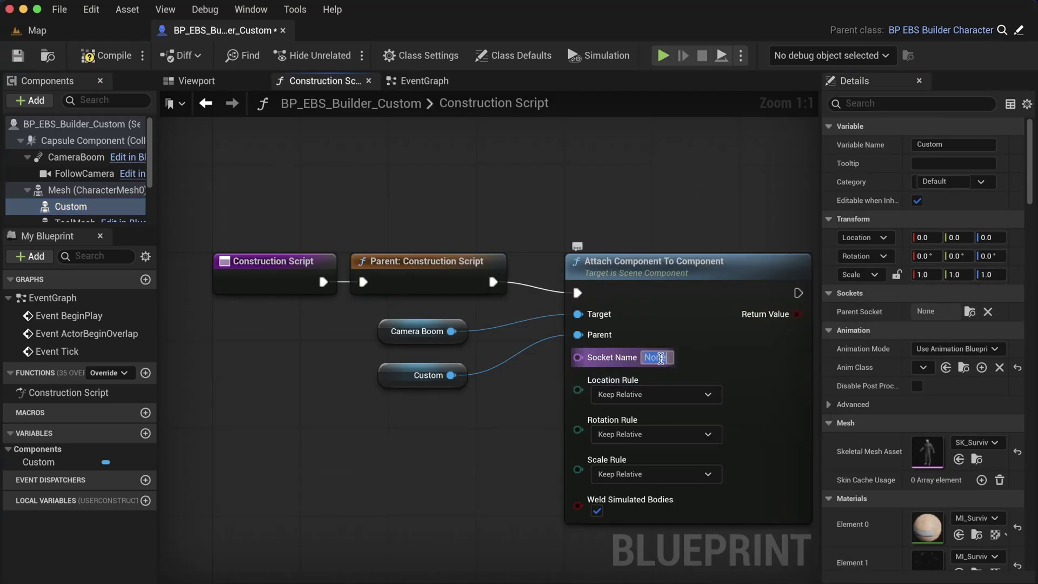
pyautogui.write('head')
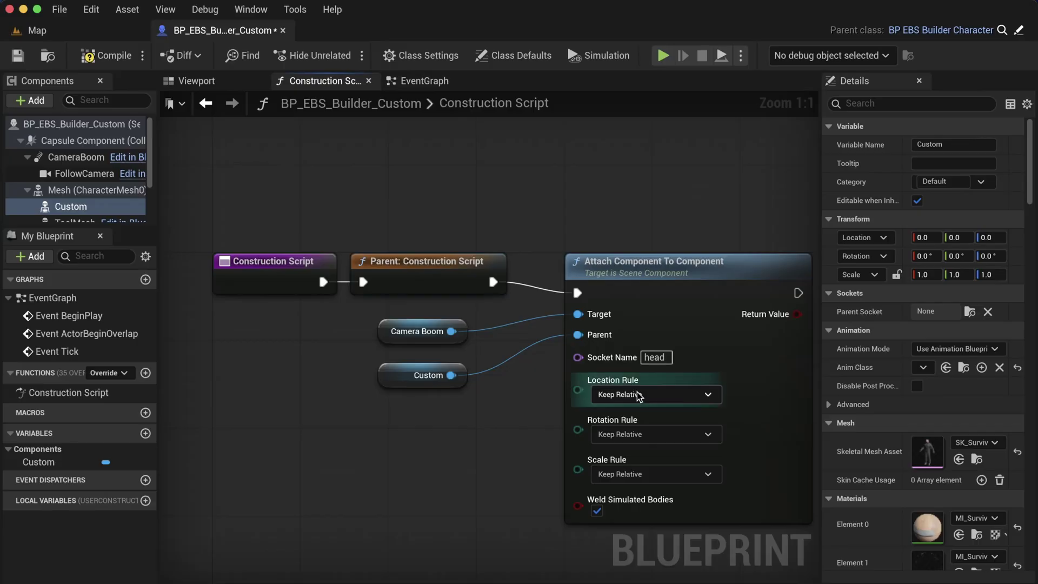
# Step: Set the attach node's Location, Rotation and Scale Rules to Snap to Target and compile the blueprint
pyautogui.click(627, 439)
pyautogui.click(635, 435)
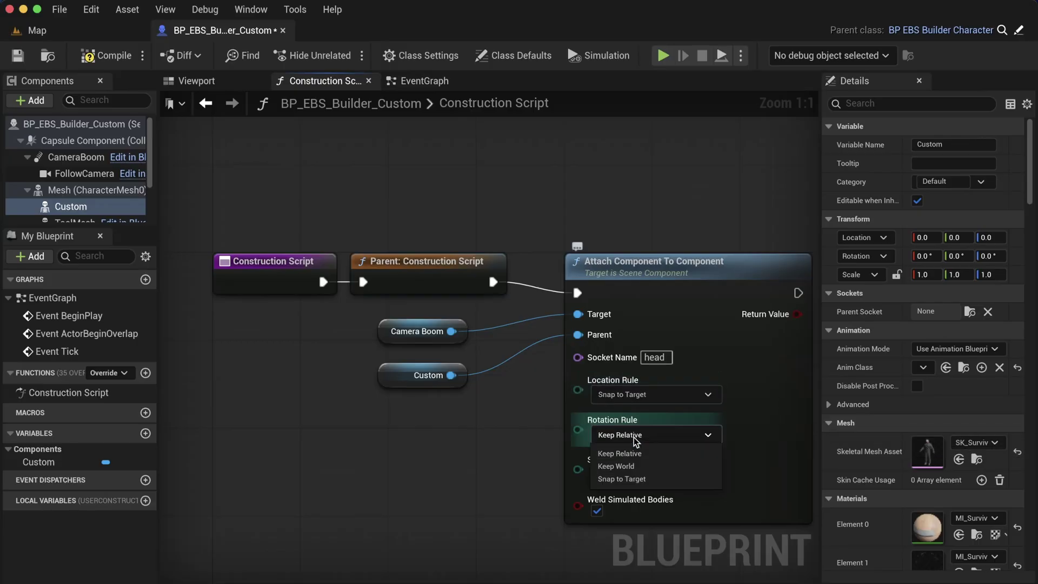
pyautogui.click(635, 476)
pyautogui.click(621, 512)
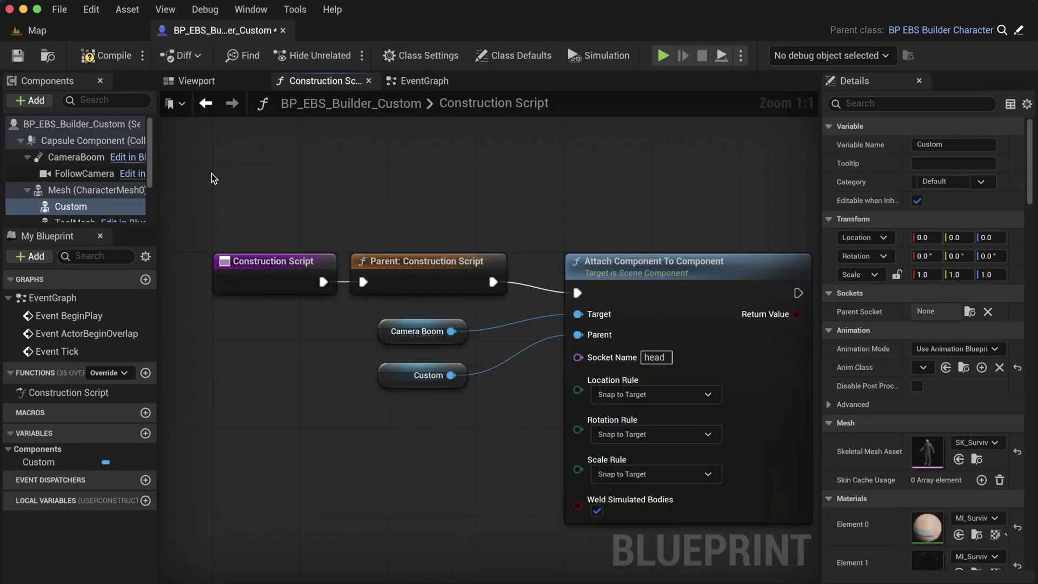
pyautogui.click(111, 58)
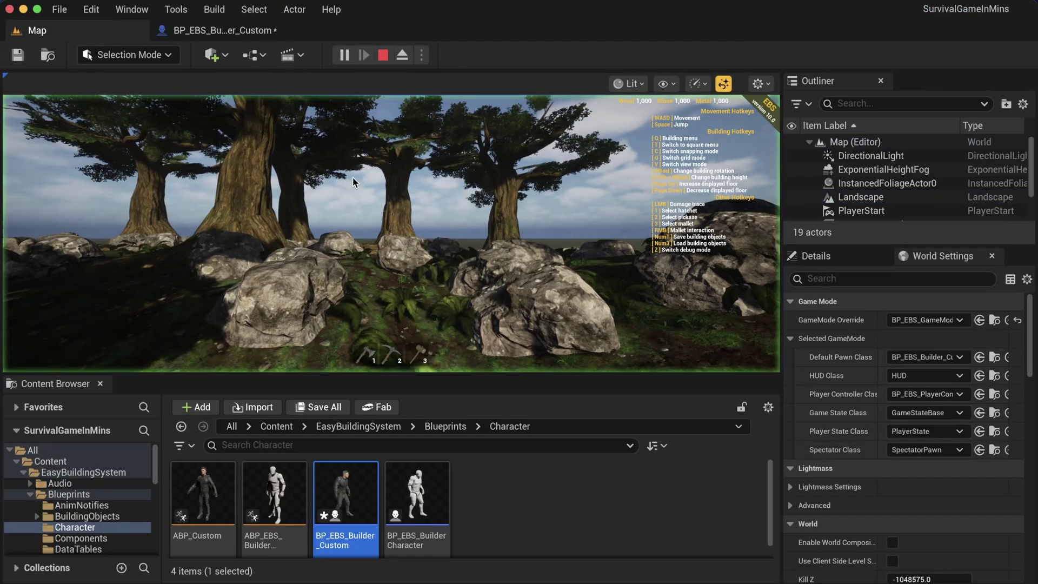
# Step: Play the level to test walking and looking around with the head-mounted first-person camera, and stop playing
pyautogui.click(353, 182)
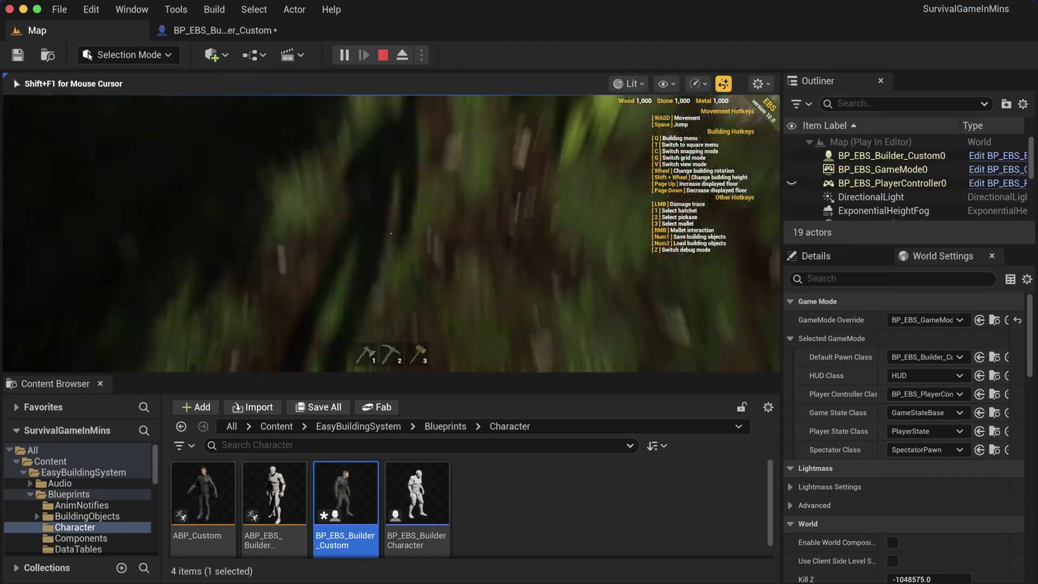
pyautogui.press('w')
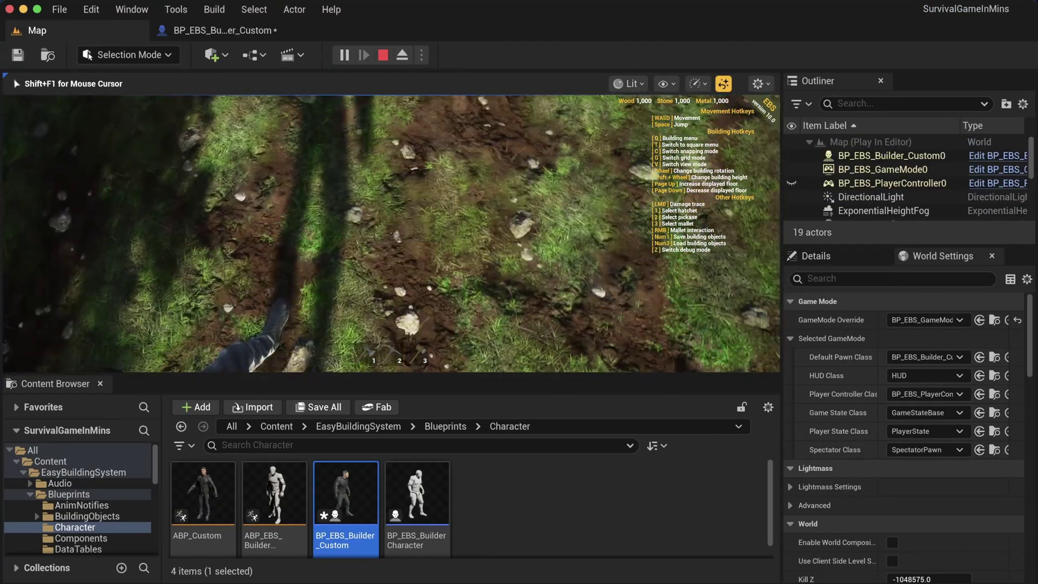
pyautogui.press('w')
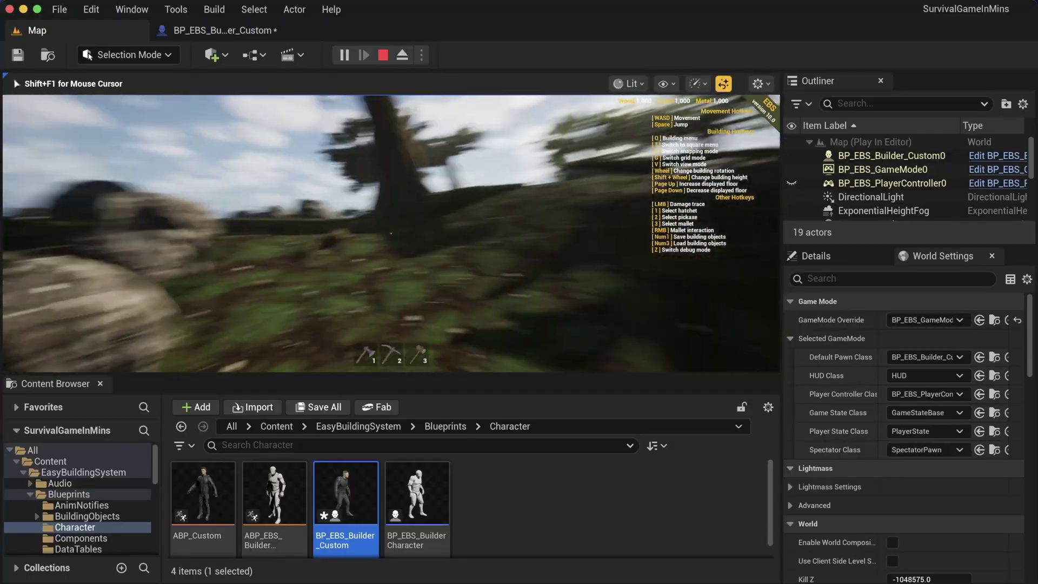
pyautogui.press('w')
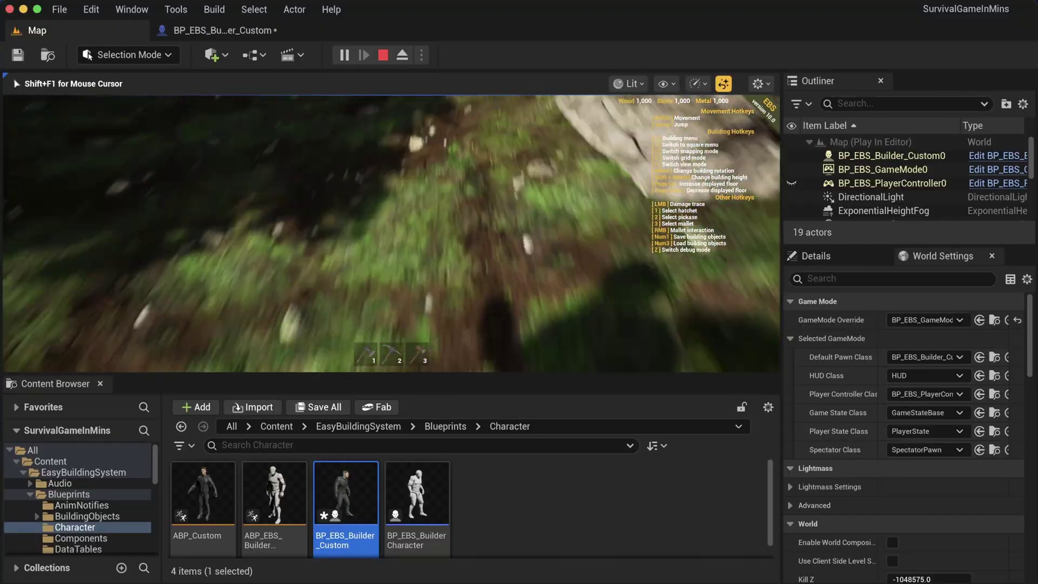
pyautogui.press('w')
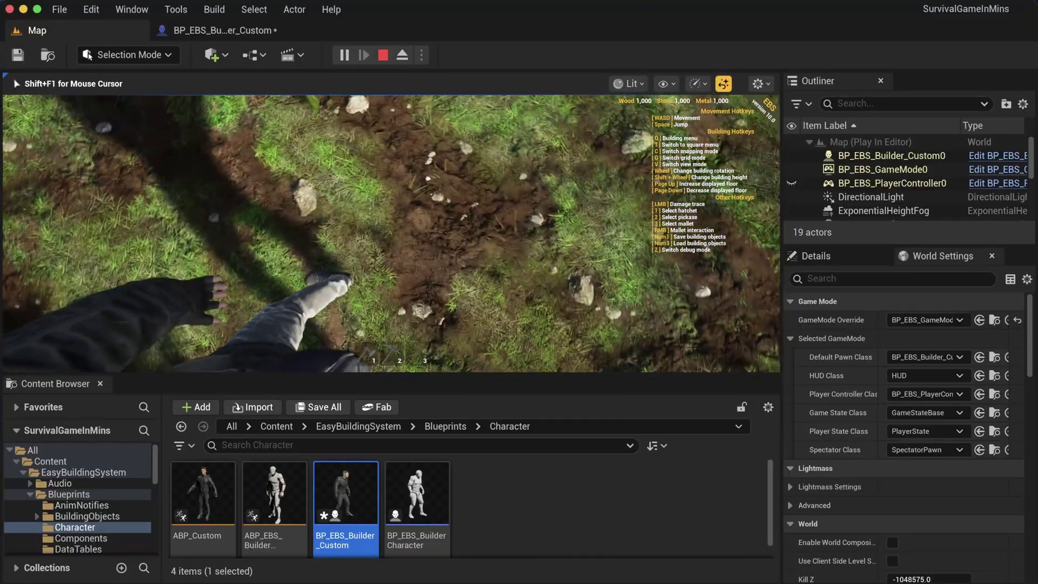
pyautogui.press('Escape')
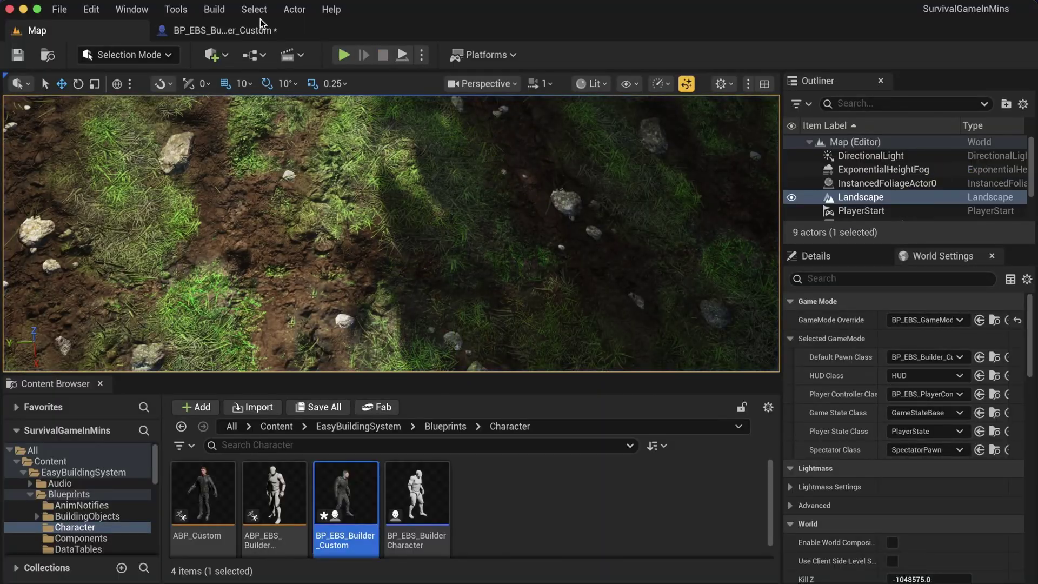
# Step: Check the CameraBoom settings of BP_EBS_Builder_Custom and search its class defaults for the yaw options
pyautogui.click(252, 30)
pyautogui.click(87, 157)
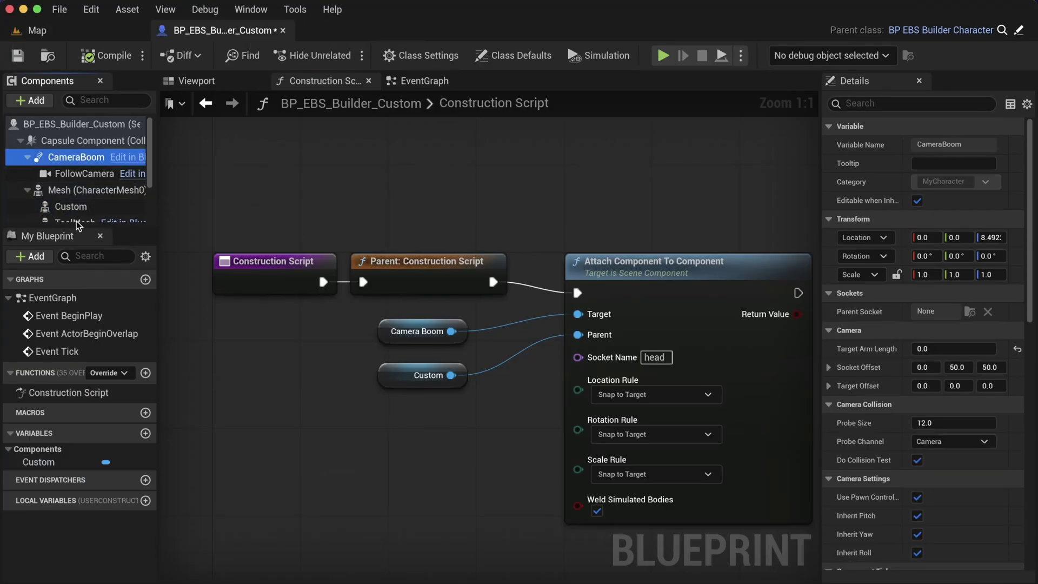
pyautogui.click(478, 58)
pyautogui.click(880, 103)
pyautogui.write('ya')
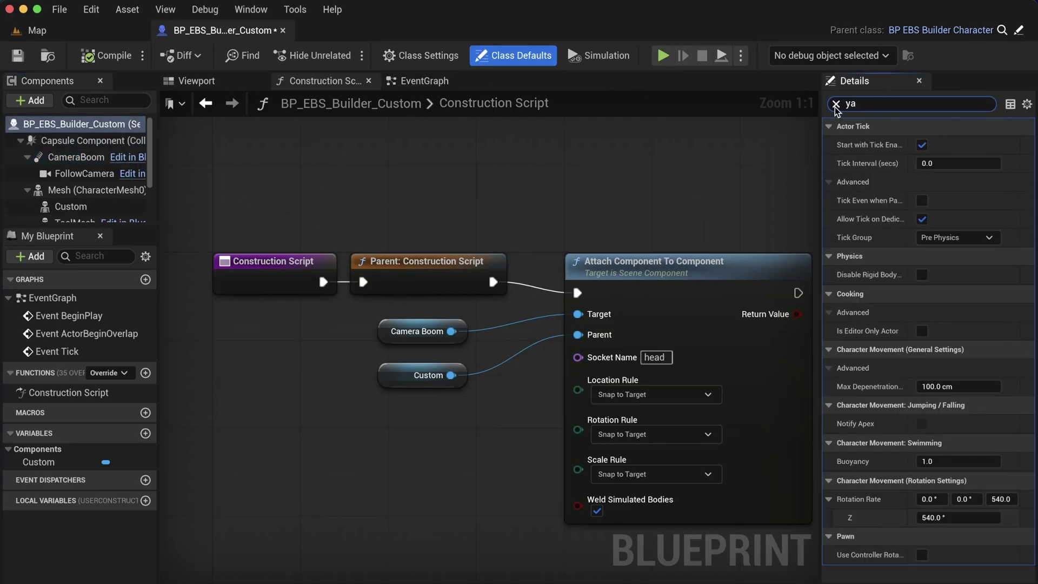
pyautogui.write('w')
pyautogui.click(835, 103)
# Step: Enable Use Controller Desired Rotation and disable Orient Rotation to Movement on the Character Movement component of BP_EBS_Builder_Custom
pyautogui.scroll(-4, 60, 195)
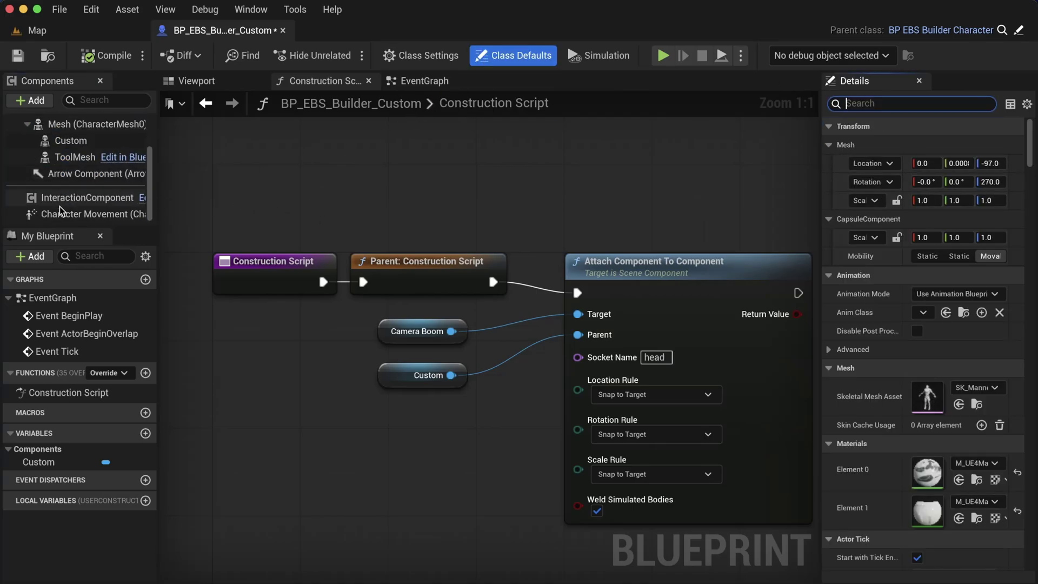
pyautogui.click(61, 212)
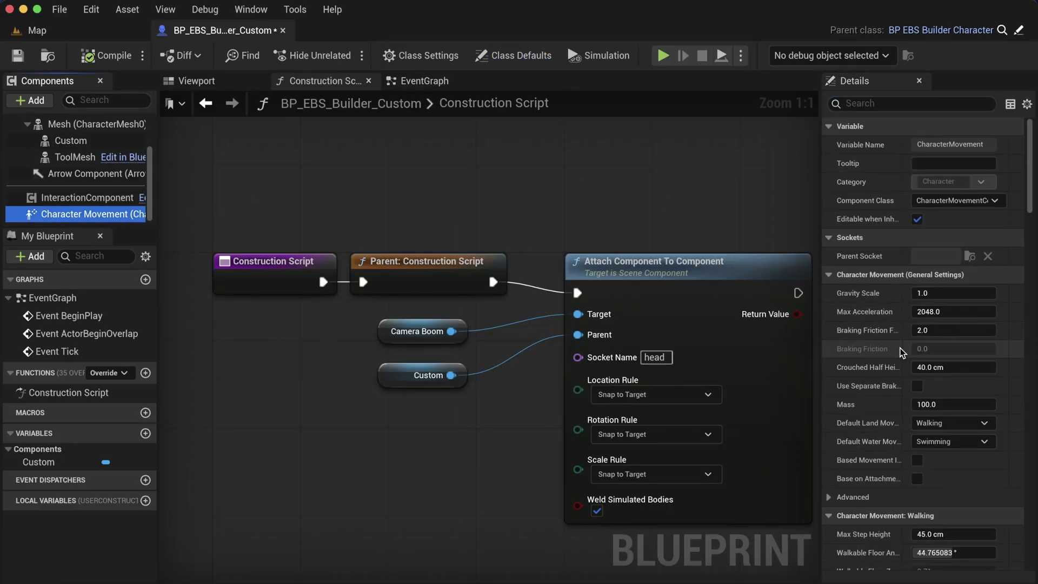
pyautogui.scroll(-15, 902, 352)
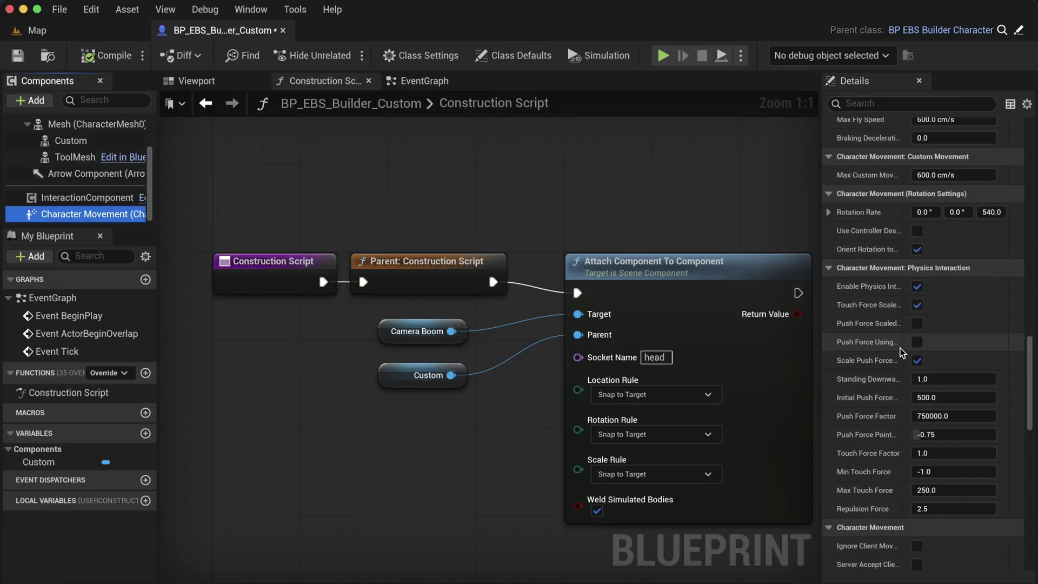
pyautogui.scroll(-15, 901, 352)
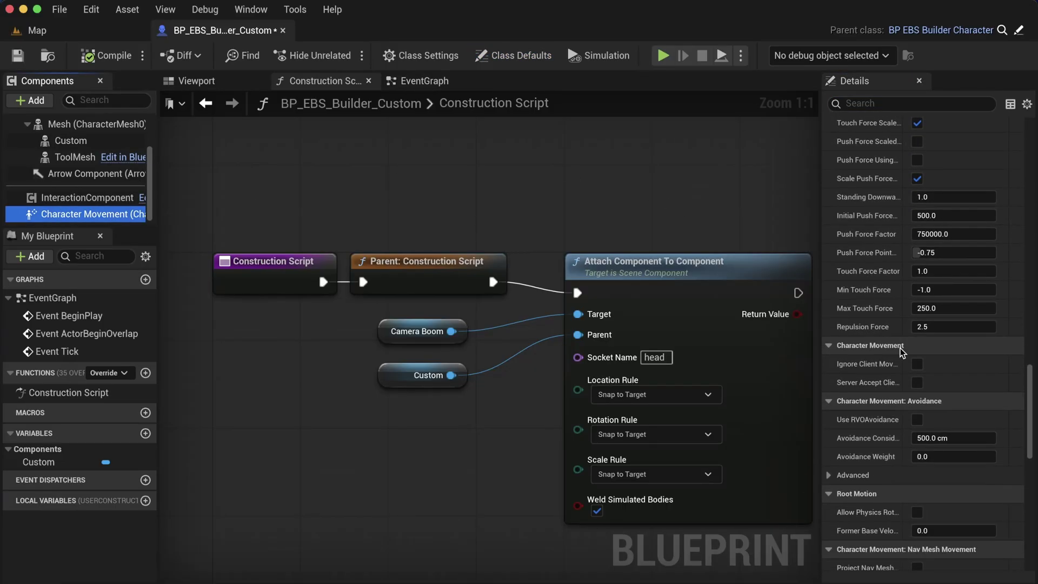
pyautogui.scroll(13, 901, 352)
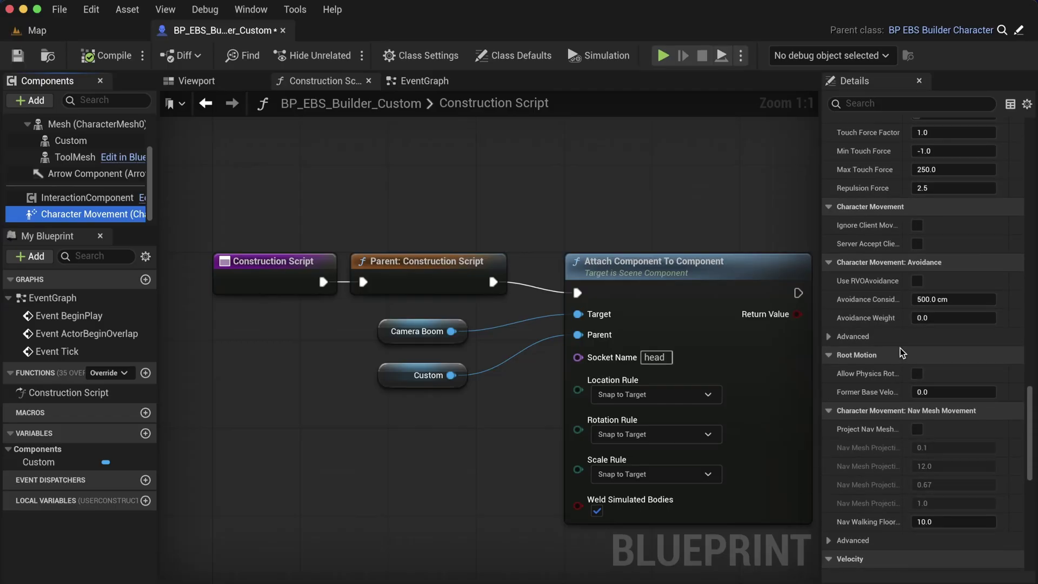
pyautogui.scroll(5, 901, 352)
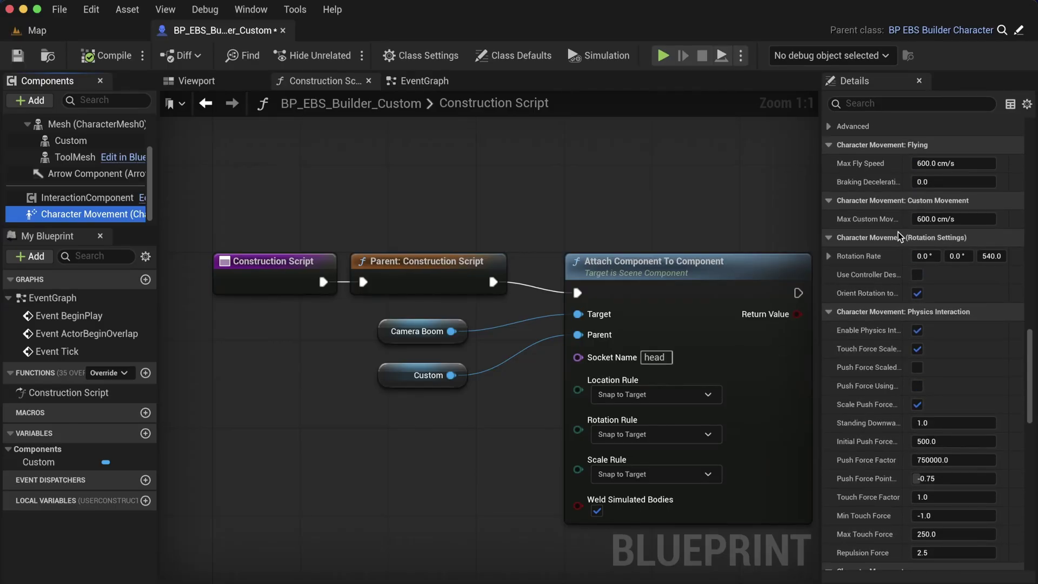
pyautogui.moveTo(876, 275)
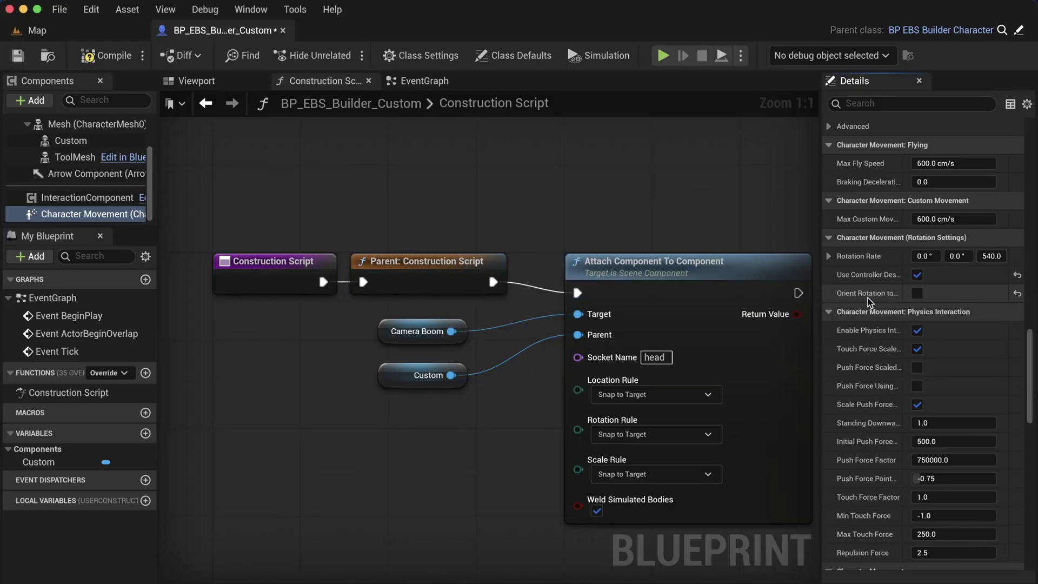
# Step: Play the Map level to test building a Wooden Foundation and walking in first-person view, and stop playing
pyautogui.click(87, 31)
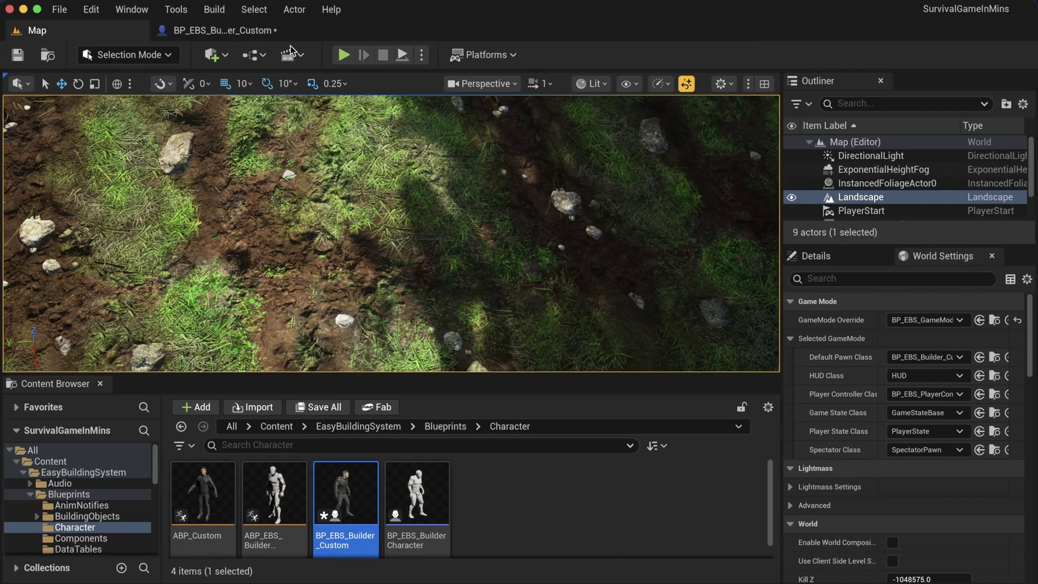
pyautogui.click(342, 55)
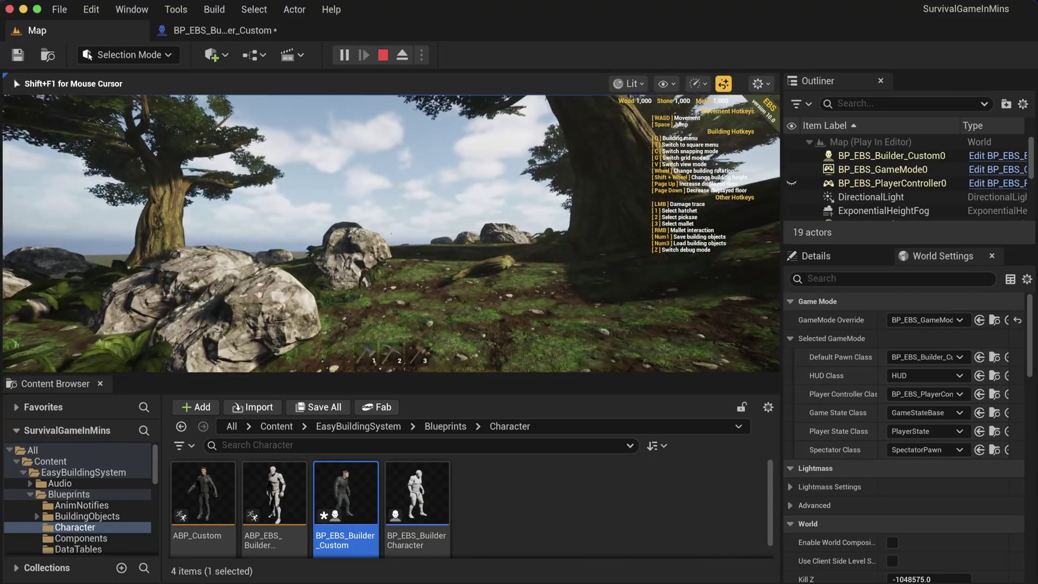
pyautogui.press('q')
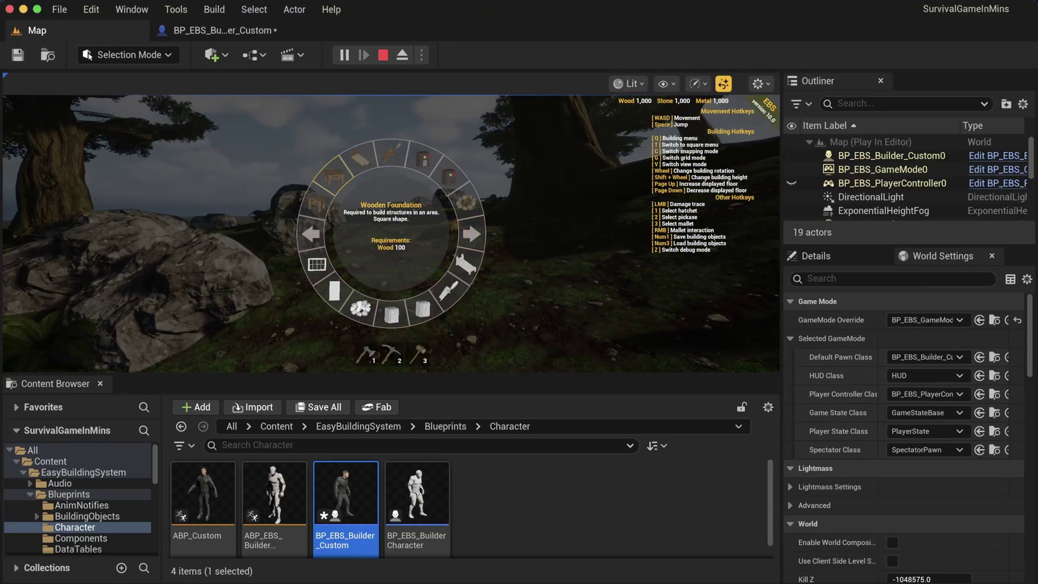
pyautogui.click(334, 177)
pyautogui.press('e')
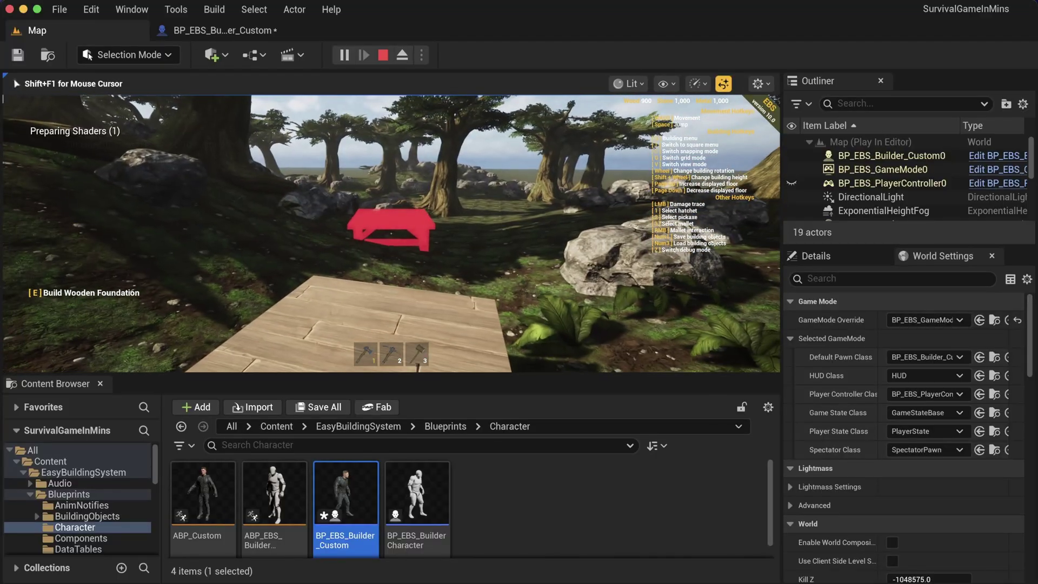
pyautogui.press('w')
pyautogui.press('2')
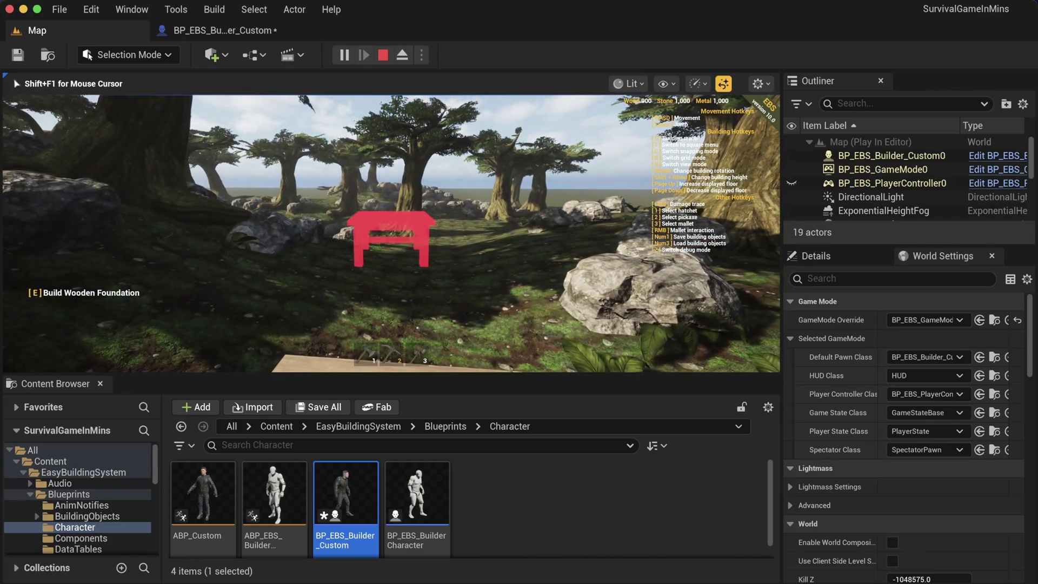
pyautogui.press('Escape')
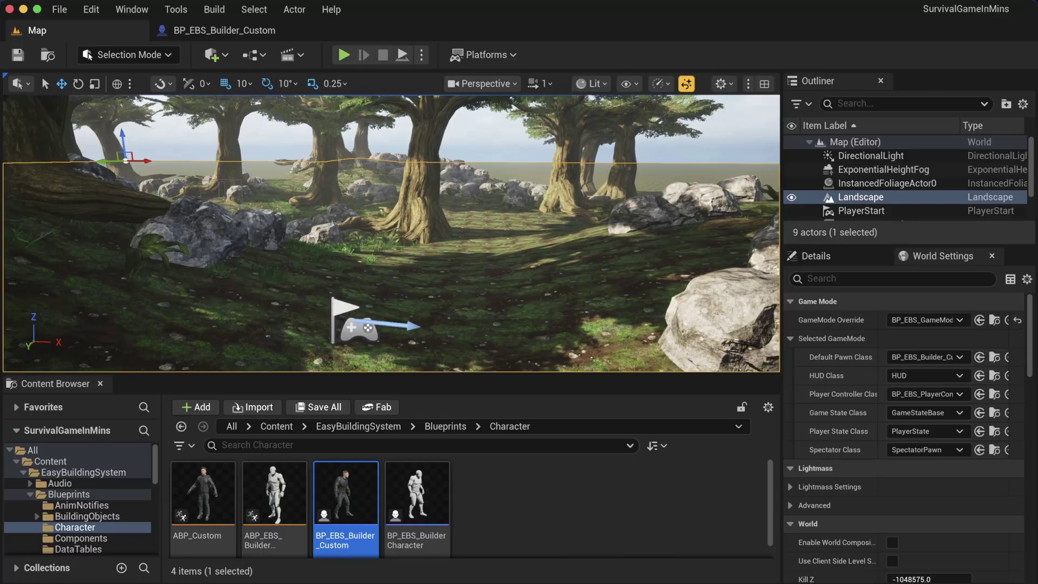
# Step: Deselect the landscape and play the level again to test placing two adjoining Wooden Foundations and walking towards them
pyautogui.moveTo(504, 276); pyautogui.dragTo(475, 276, button='right')
pyautogui.press('Escape')
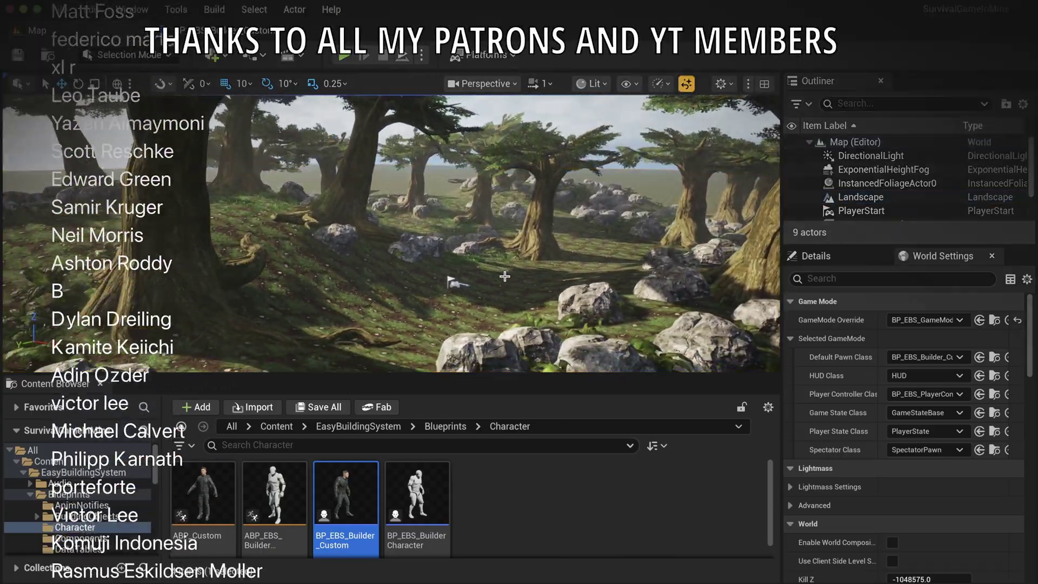
pyautogui.hotkey('alt', 'p')
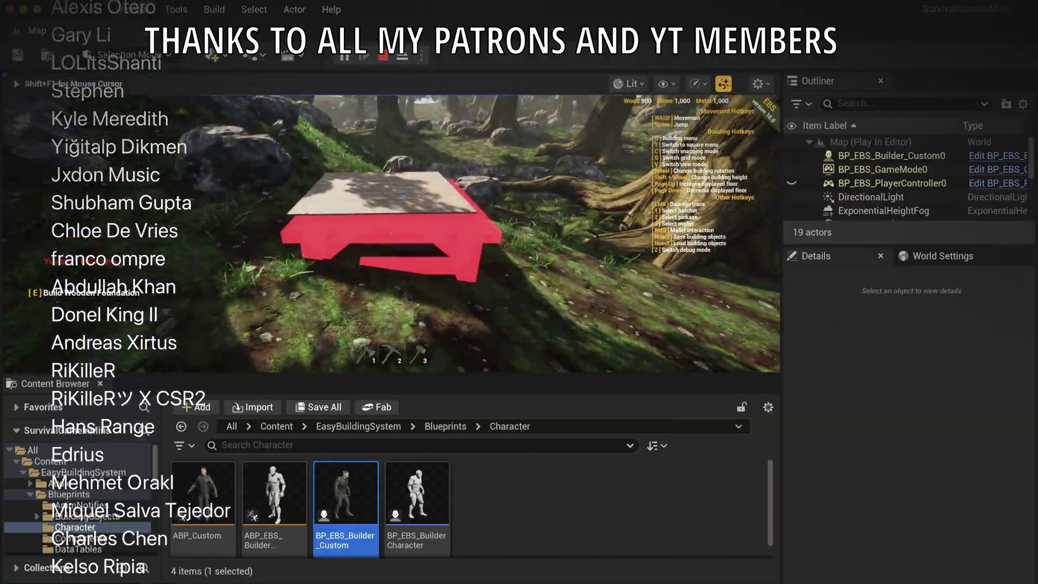
pyautogui.press('e')
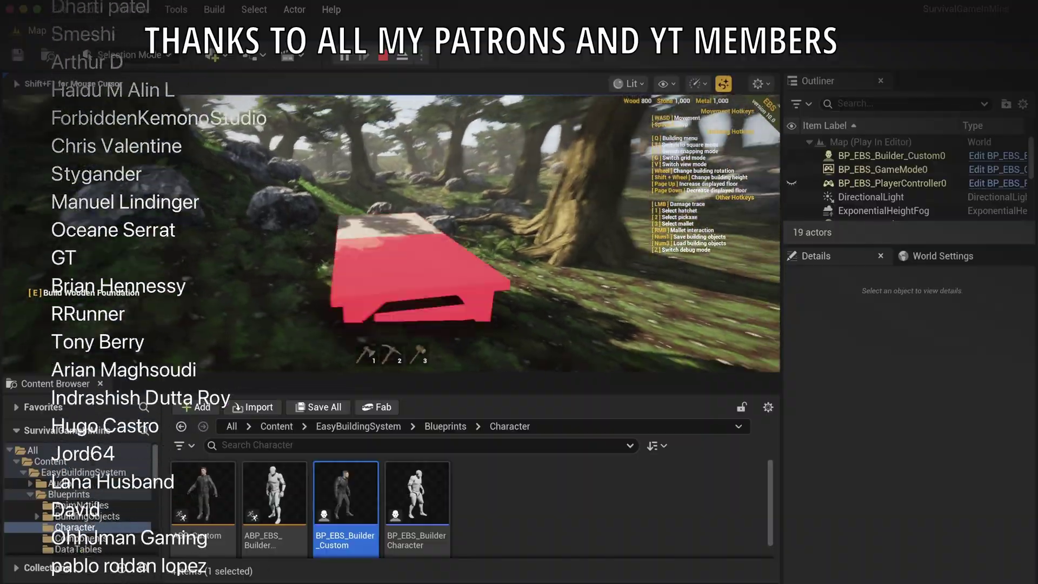
pyautogui.press('q')
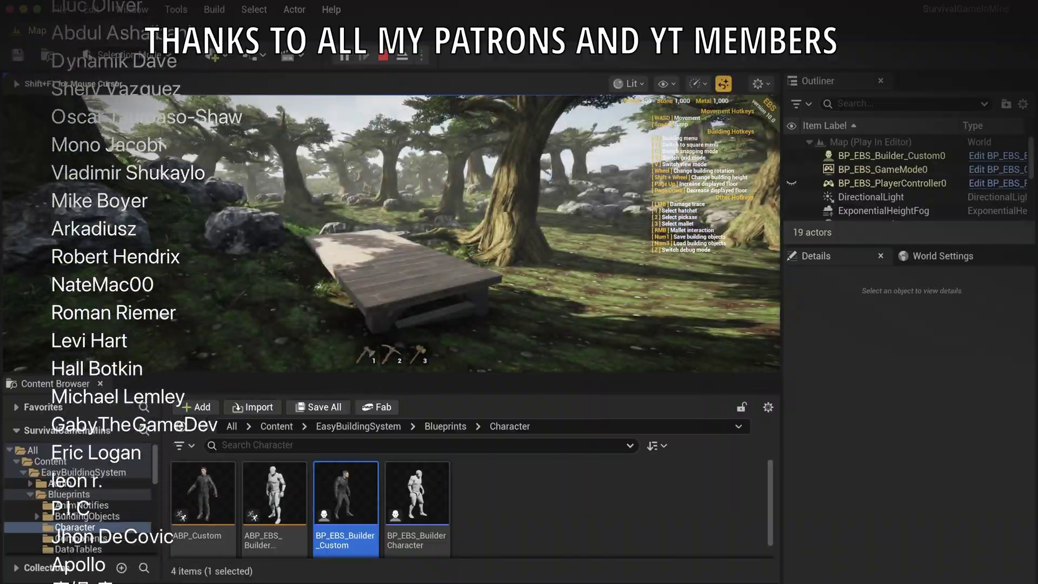
pyautogui.press('w')
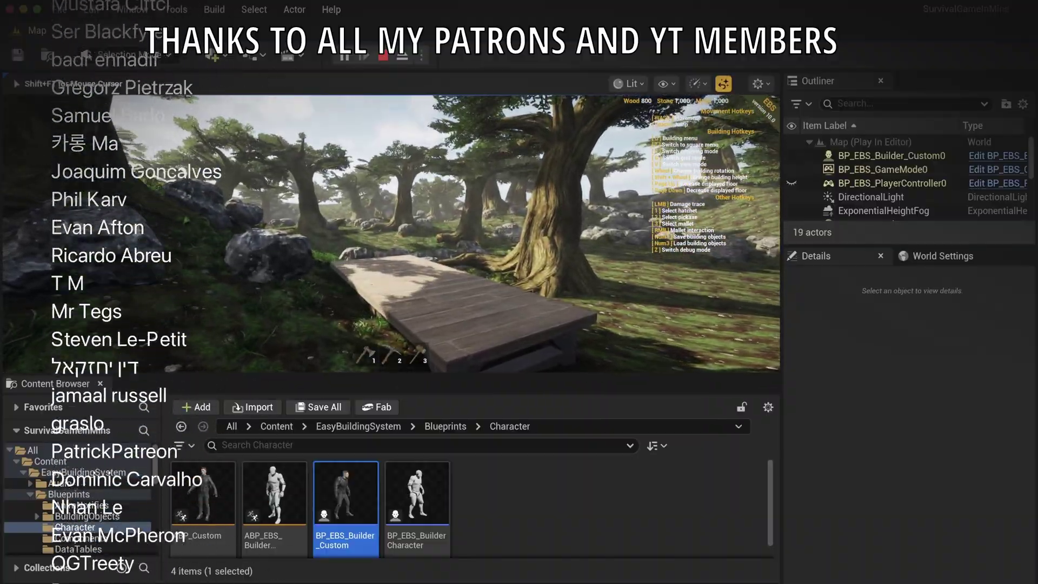